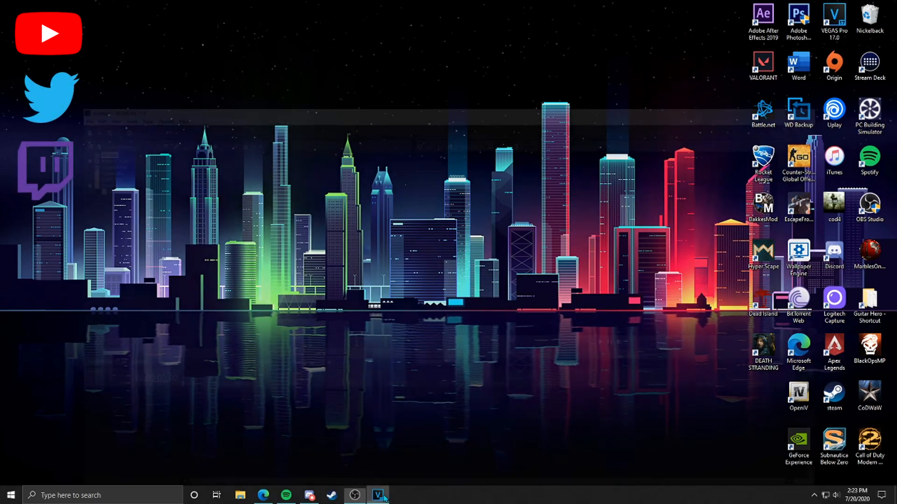
Step: Switch to VEGAS Pro and insert one audio track and one video track in the empty timeline
key("alt+Tab")
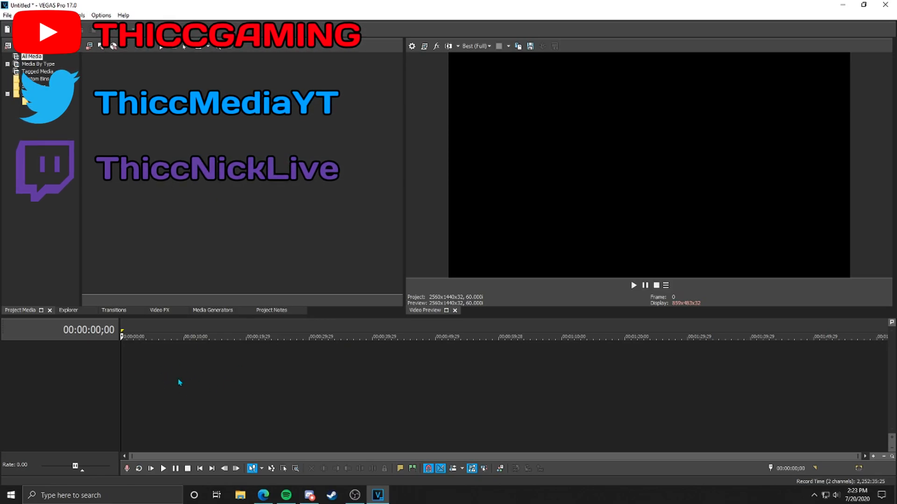
right_click(164, 364)
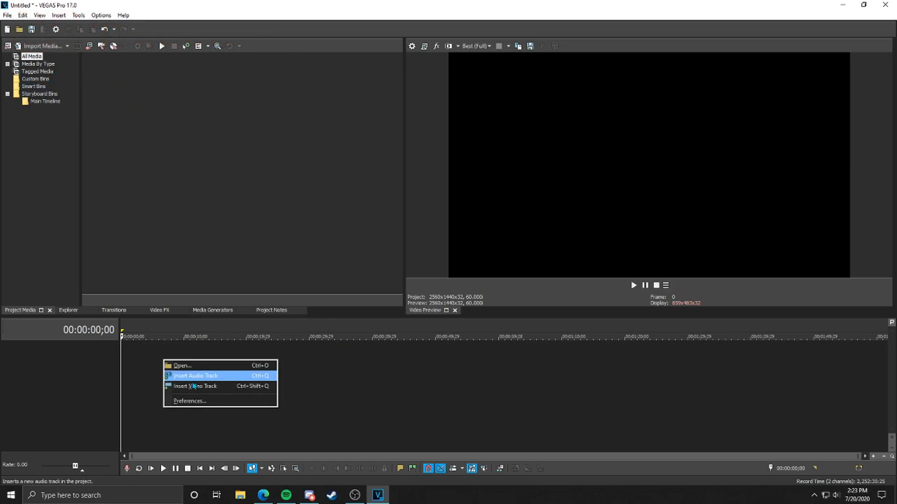
left_click(191, 378)
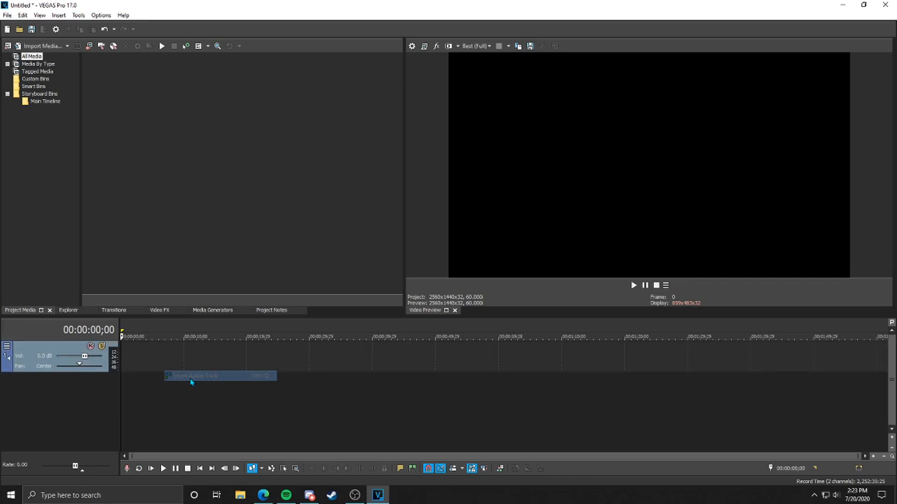
right_click(189, 403)
left_click(212, 422)
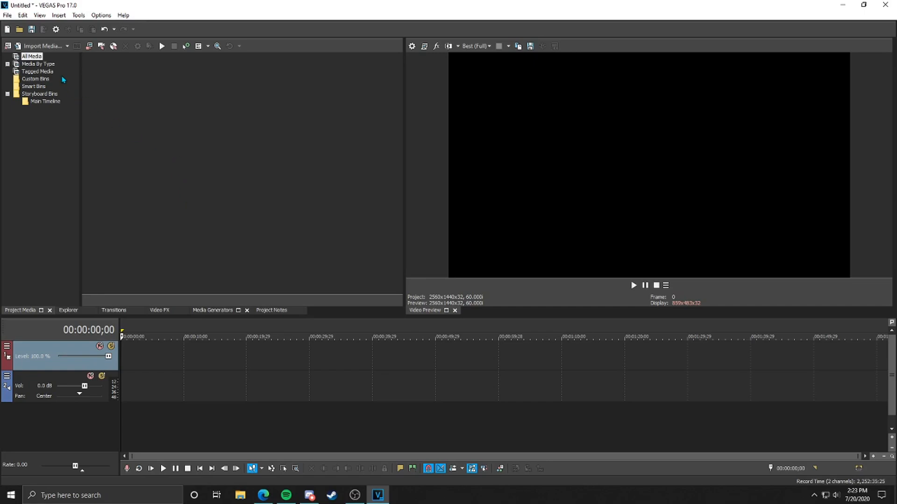
Step: Import Mall - 24114 from the Stock Footage folder, place it at the start of the video track and play it
left_click(66, 46)
left_click(44, 55)
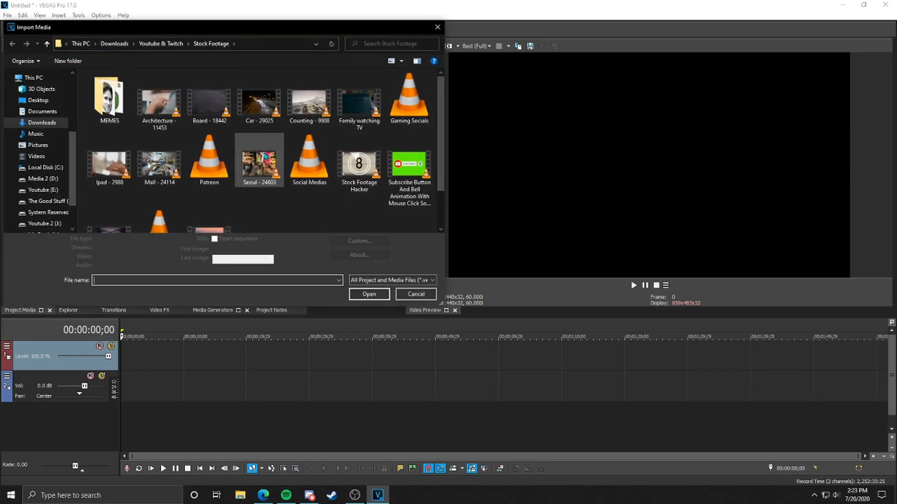
double_click(159, 164)
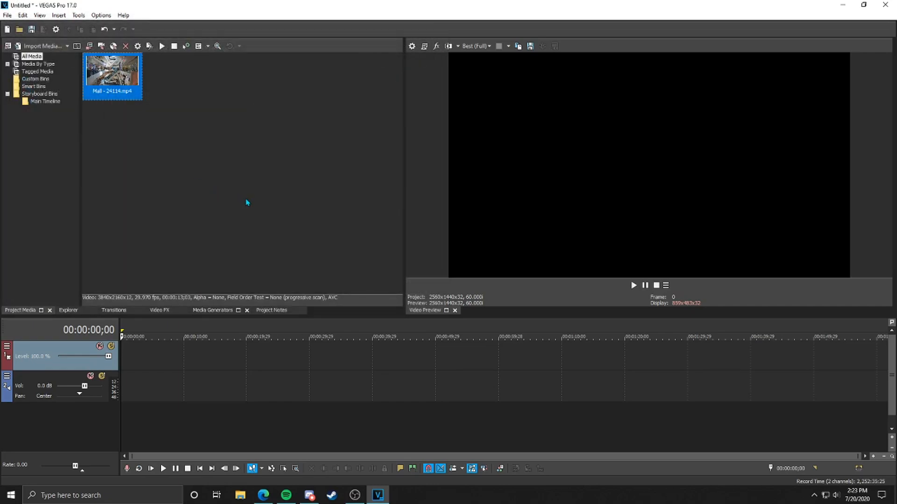
left_click_drag(139, 197, 129, 357)
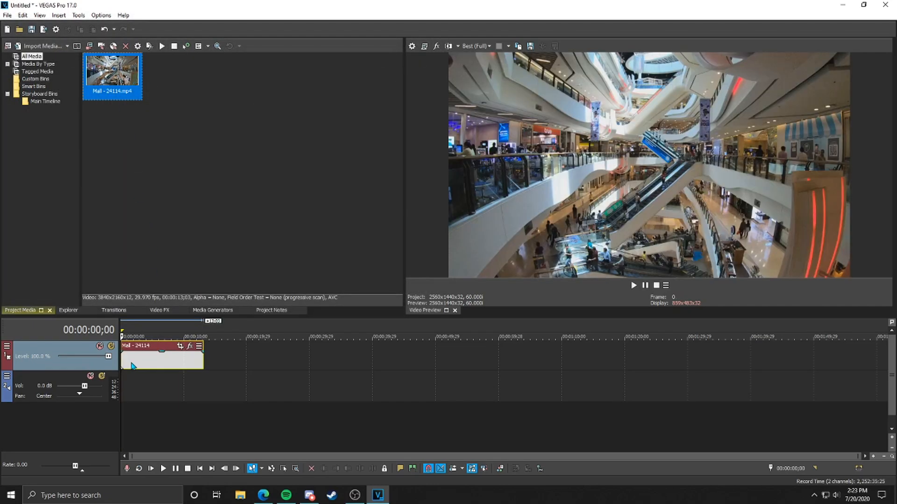
key("space")
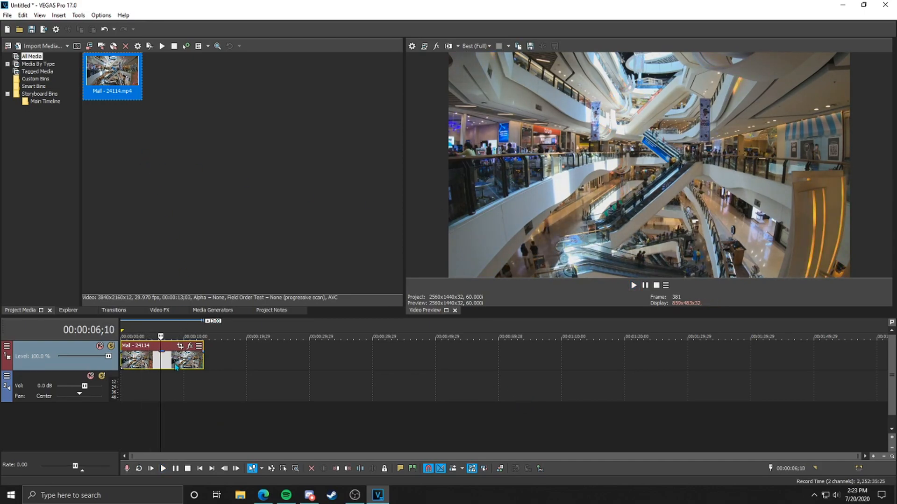
Step: Import the bensound-scifi music file from Downloads > Youtube & Twitch > sound effects > background music > Reviews
left_click(42, 46)
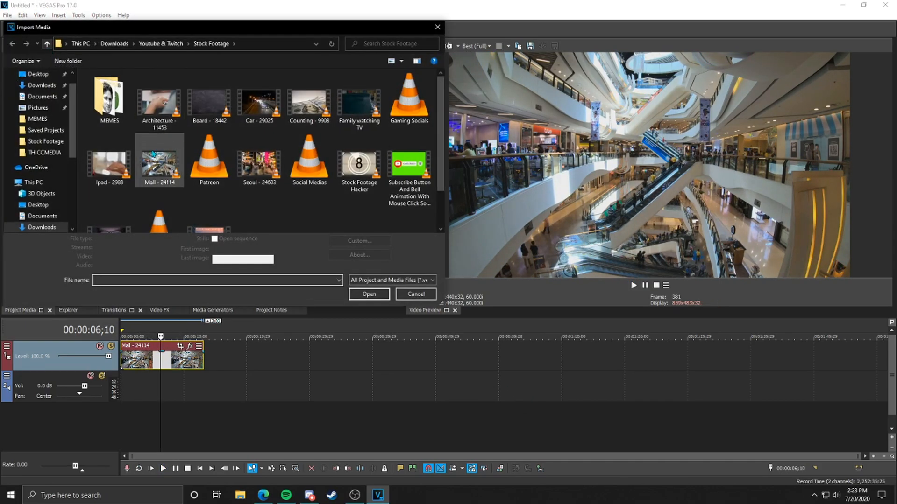
left_click(42, 85)
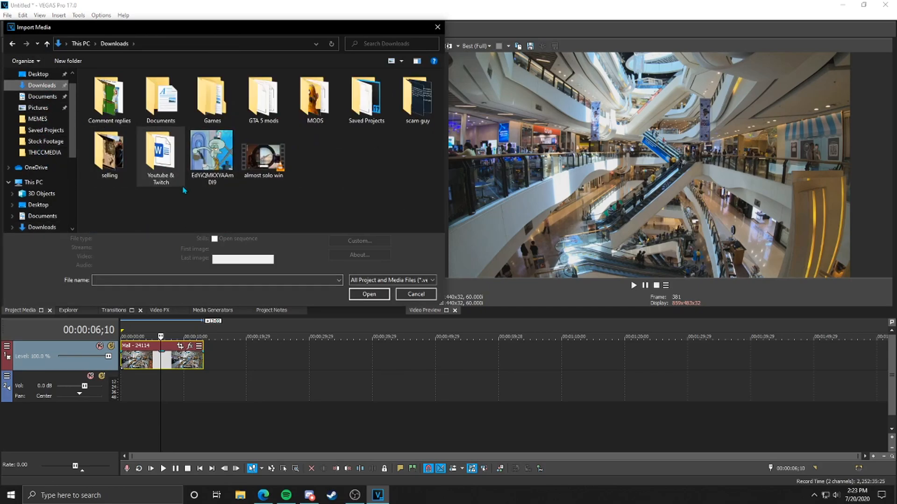
double_click(161, 161)
double_click(109, 109)
double_click(108, 88)
double_click(107, 87)
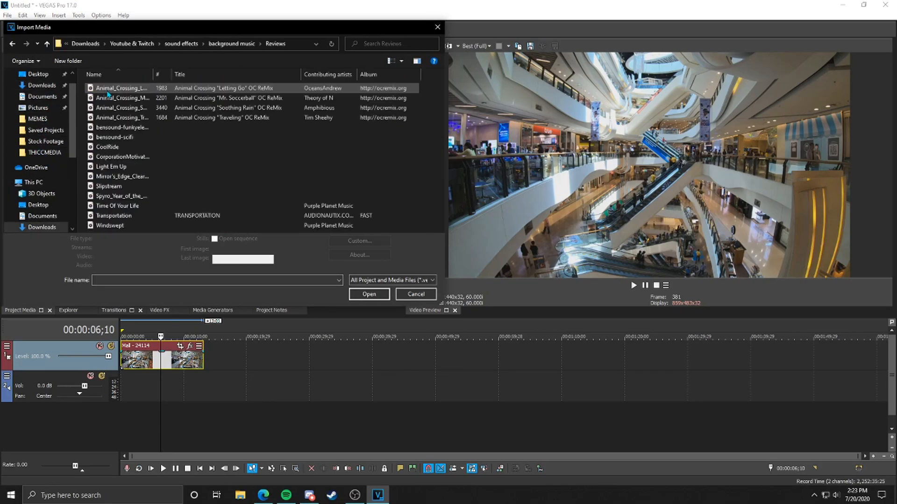
double_click(117, 138)
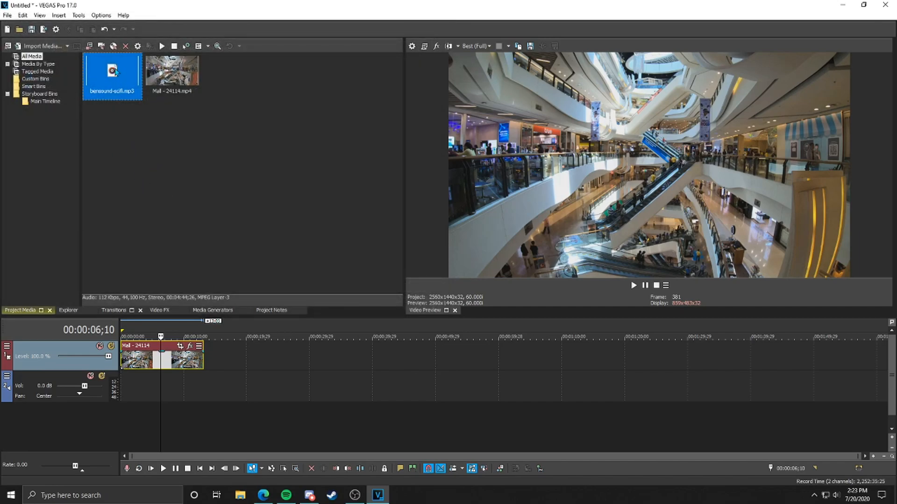
Step: Place bensound-scifi at the start of the audio track and play the opening seconds together with the mall clip
left_click_drag(118, 374, 185, 392)
scroll(122, 392, "up", 5)
scroll(196, 399, "down", 4)
left_click(123, 396)
key("space")
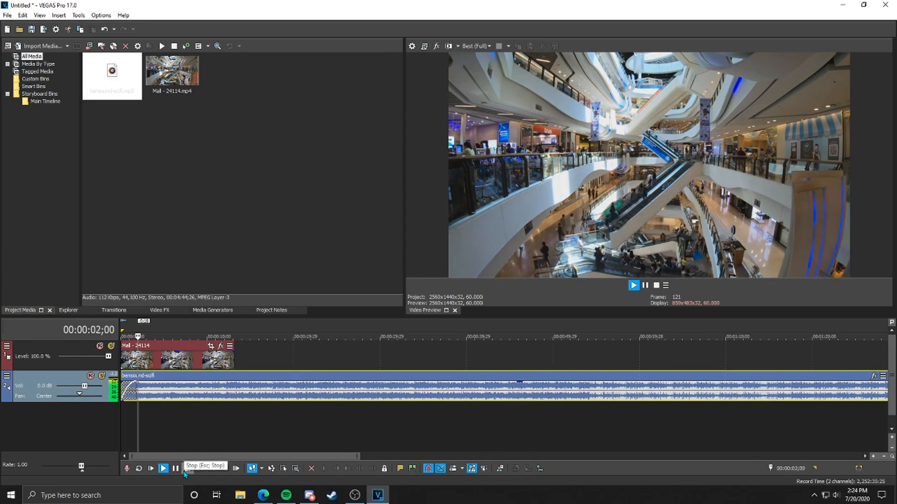
left_click(184, 471)
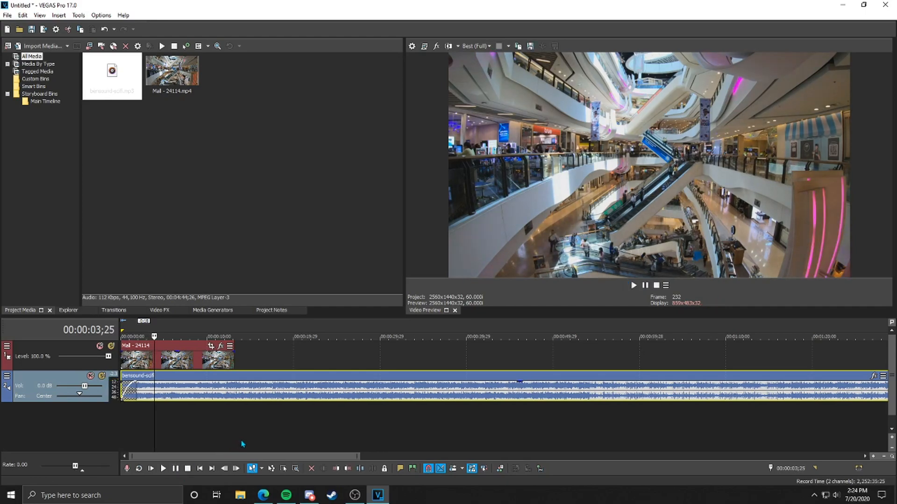
Step: Split the music at 00:00:14;07, just past the end of the mall clip, and delete the remainder
left_click(245, 399)
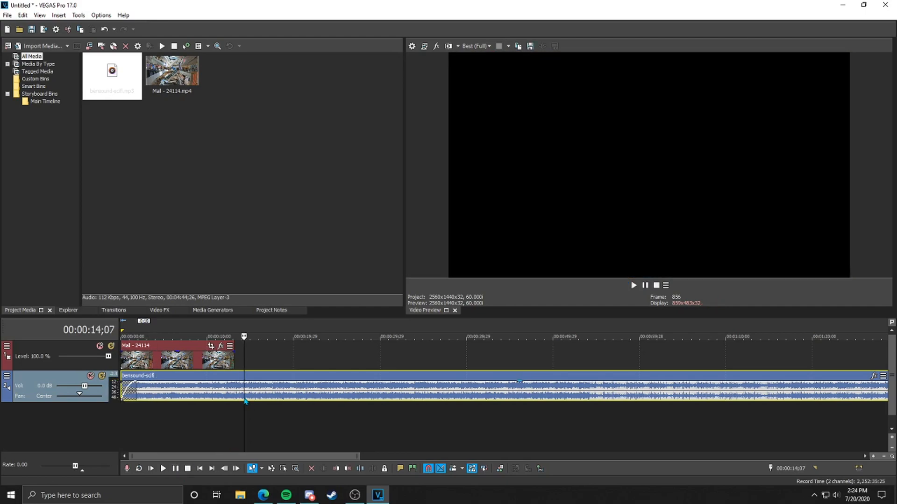
key("s")
right_click(270, 397)
left_click(287, 255)
left_click(179, 395)
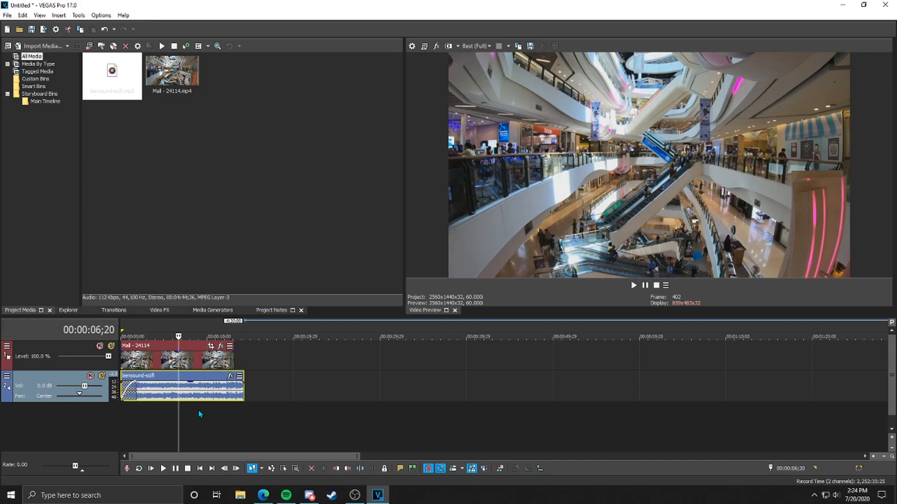
right_click(212, 418)
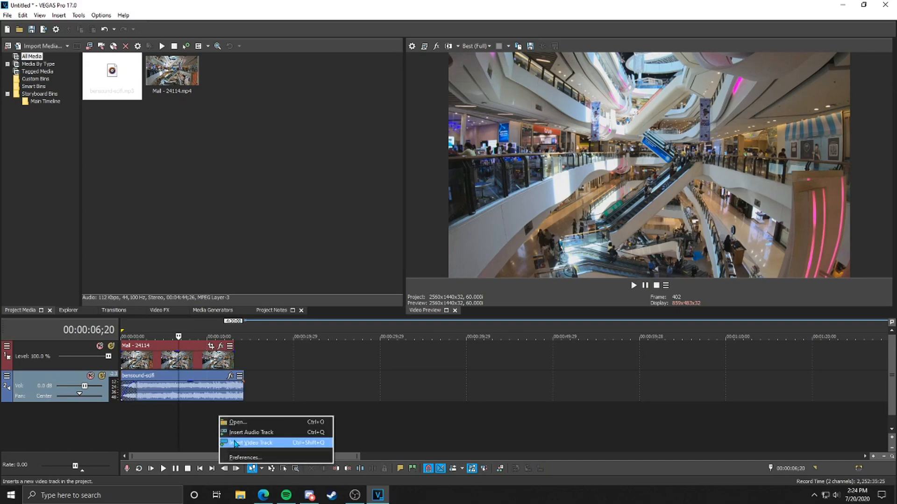
left_click(189, 371)
left_click(188, 376)
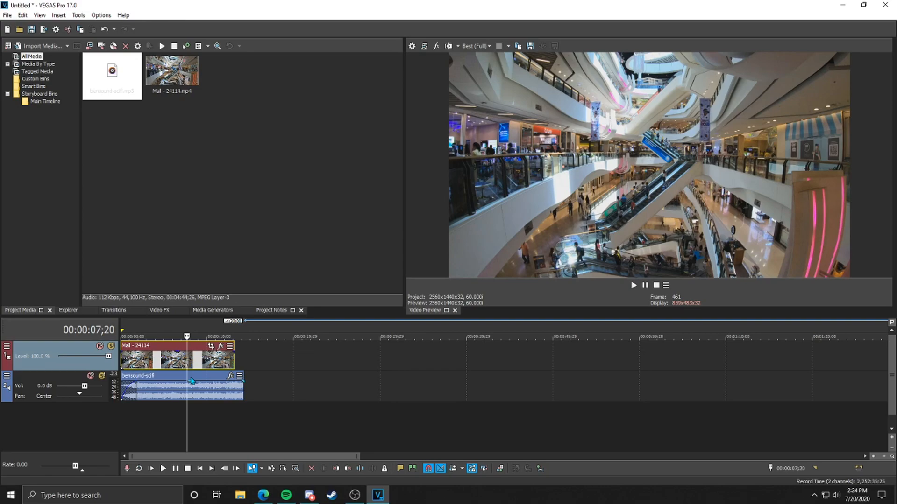
left_click(165, 366)
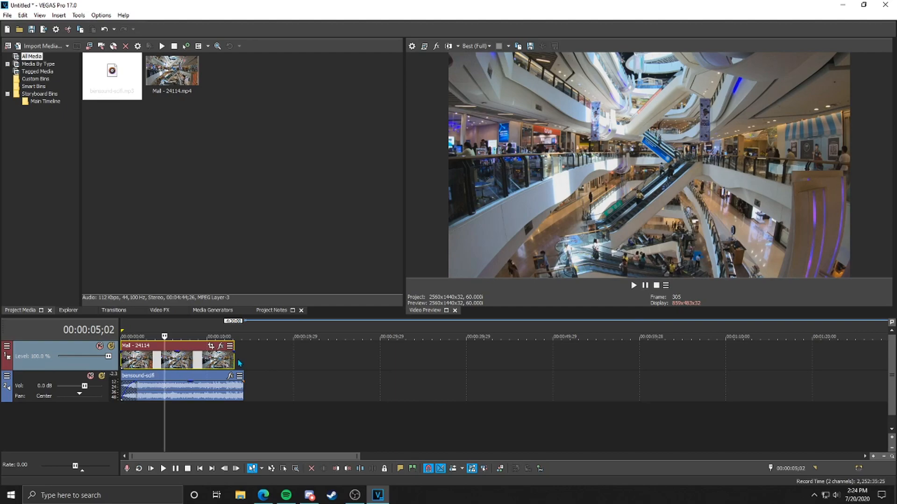
left_click(206, 421)
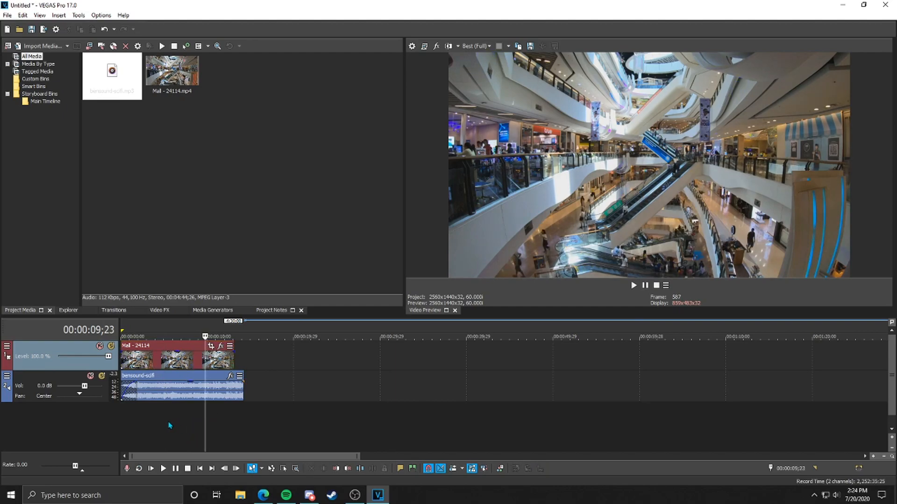
Step: Insert another video track above the mall clip and place the cursor at 00:00:03;20
right_click(189, 419)
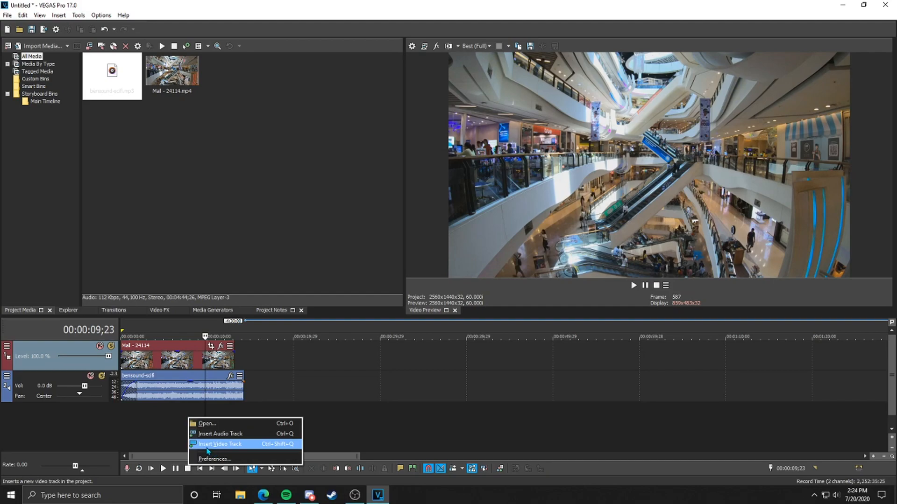
left_click(222, 444)
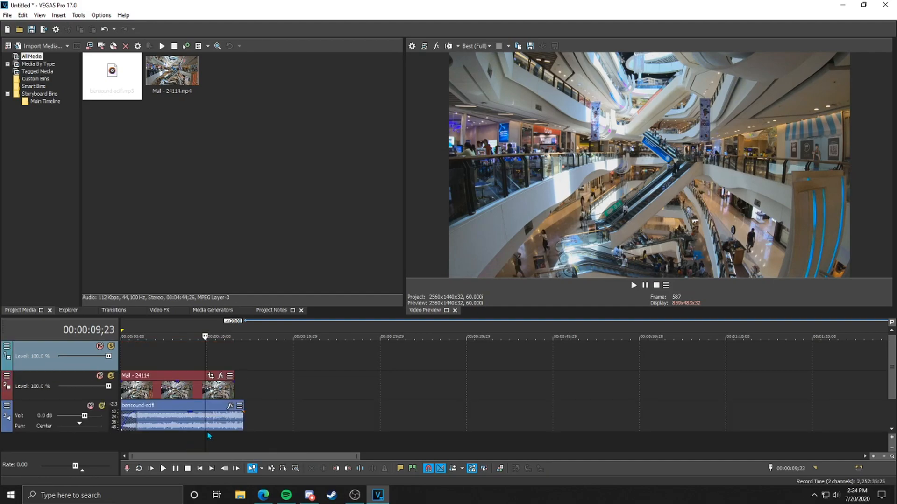
left_click(154, 363)
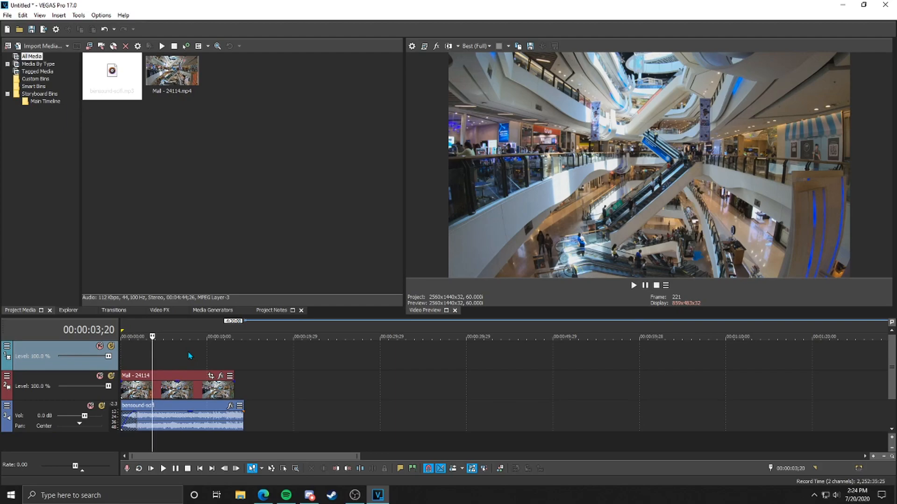
Step: Add the default Titles & Text generator to the empty video track at the cursor, close its settings and delete the event
left_click(213, 310)
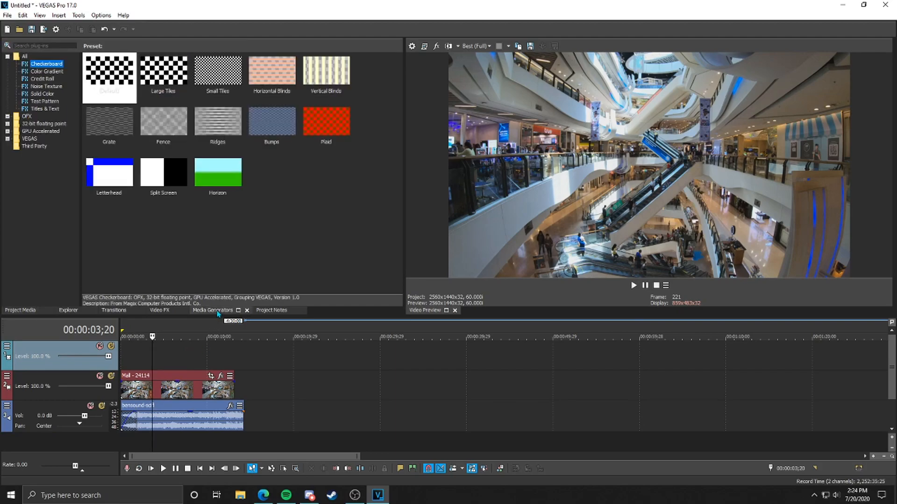
left_click(45, 108)
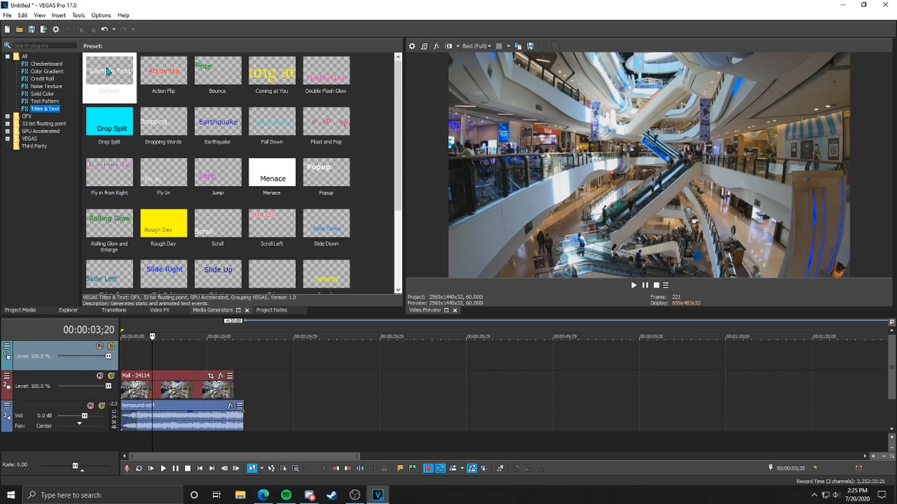
left_click_drag(112, 77, 154, 349)
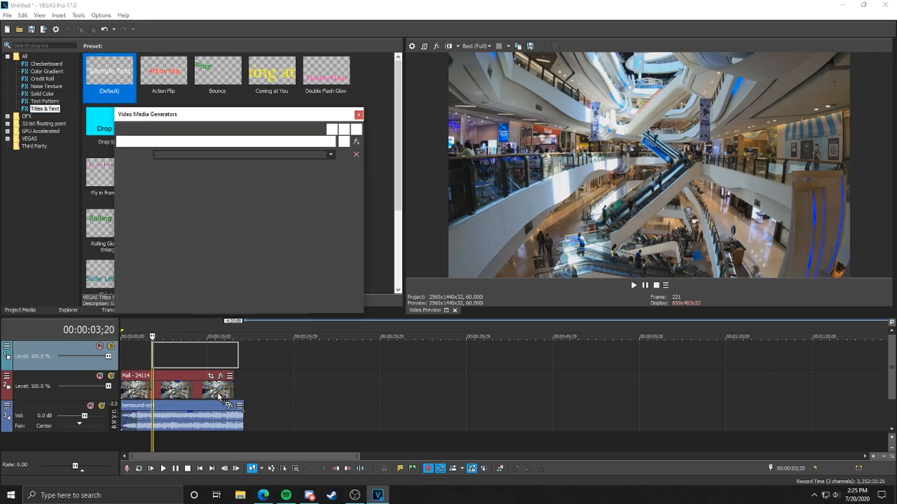
left_click(359, 115)
right_click(193, 365)
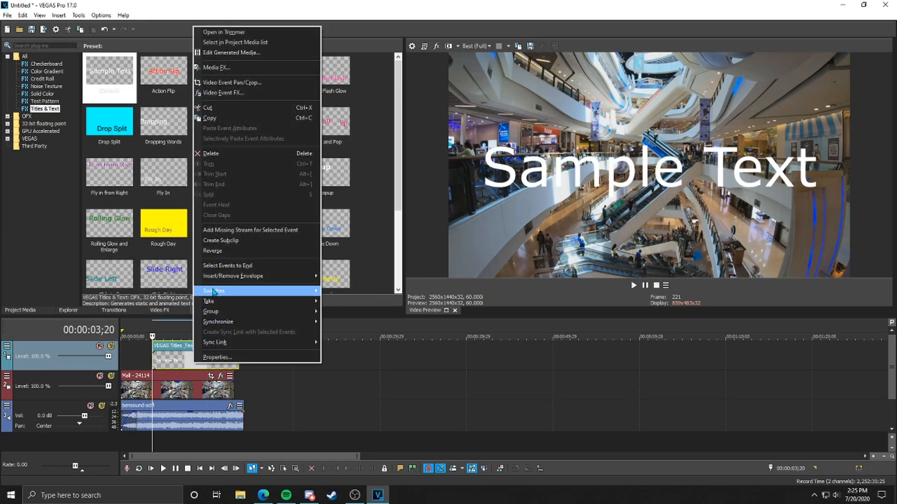
left_click(220, 154)
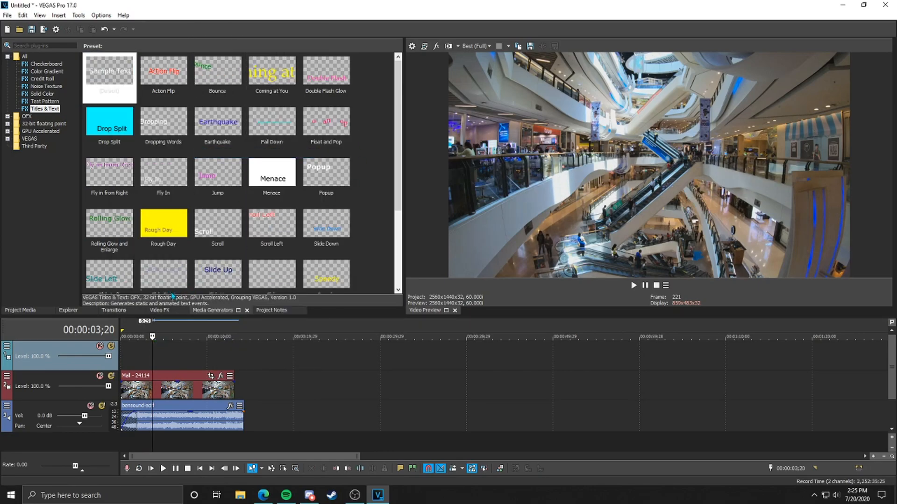
Step: Return to the project media and insert text media on the empty video track at 00:00:03;20
left_click(27, 311)
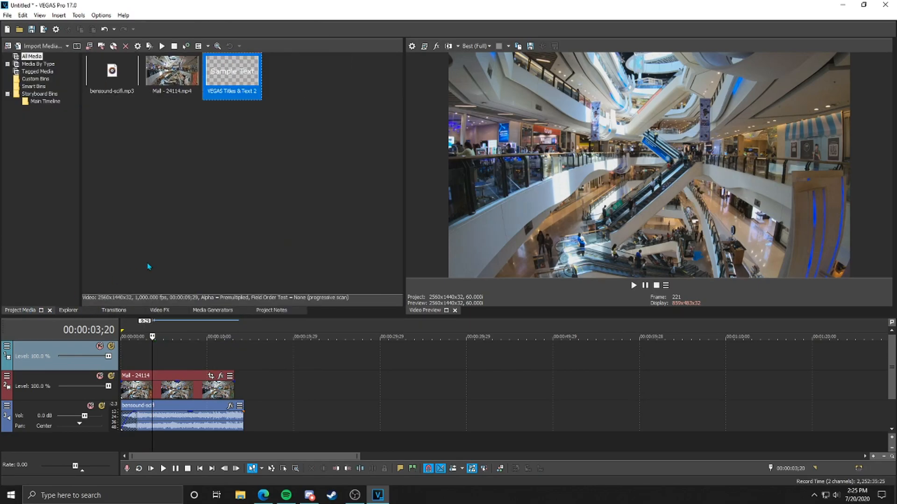
right_click(161, 355)
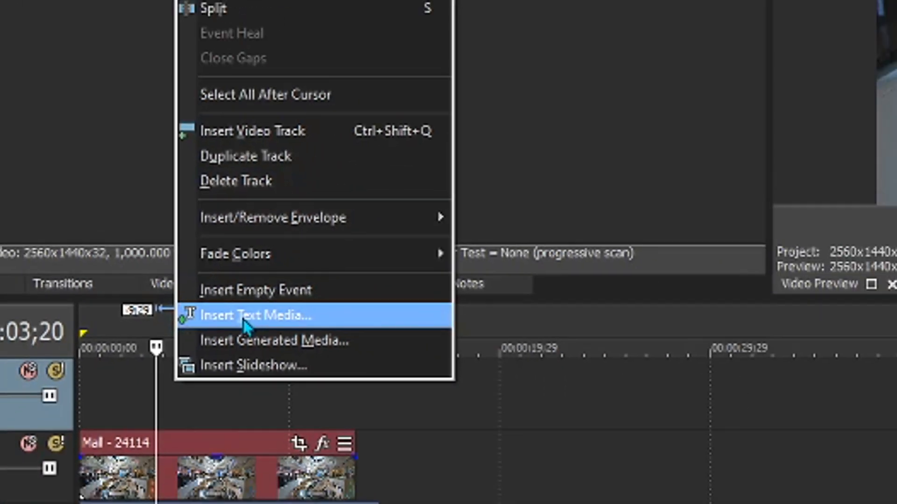
left_click(296, 305)
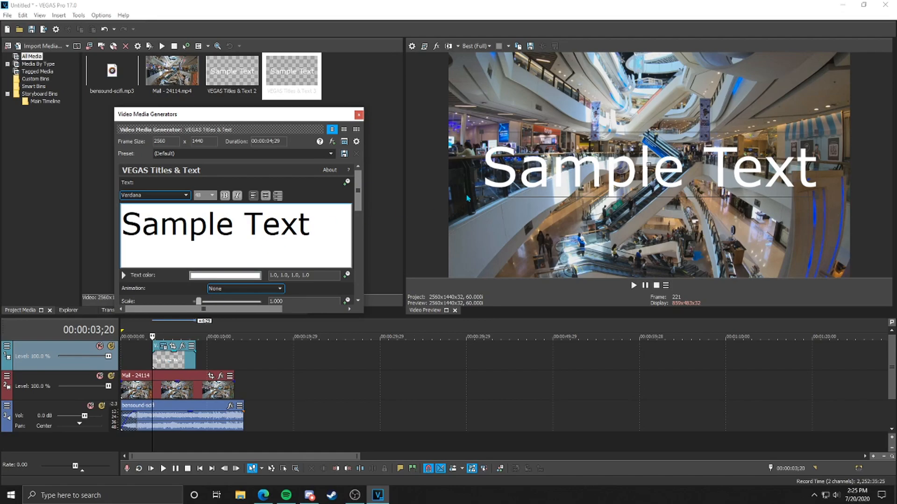
Step: Shrink the sample text in the preview to a scale of about 0.7 and shift it slightly up and left of centre
mouse_move(525, 171)
left_mouse_down()
mouse_move(559, 150)
mouse_move(521, 165)
left_mouse_up()
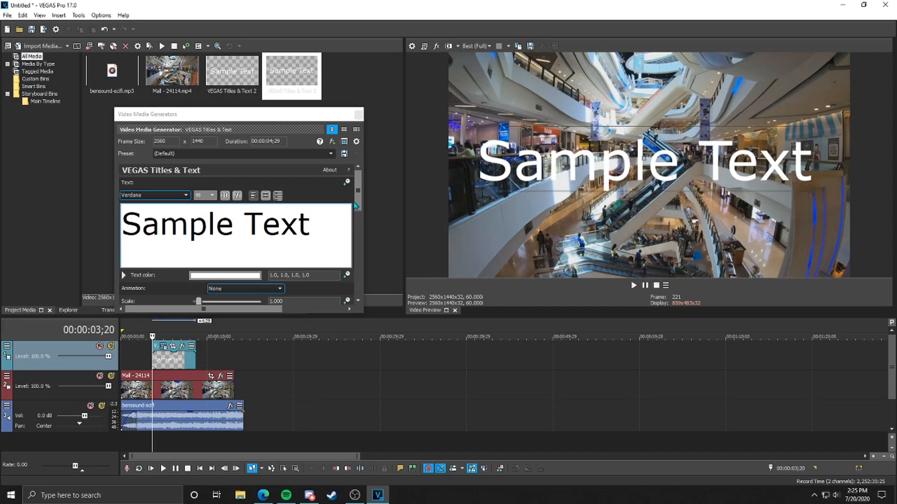
left_click_drag(212, 114, 212, 127)
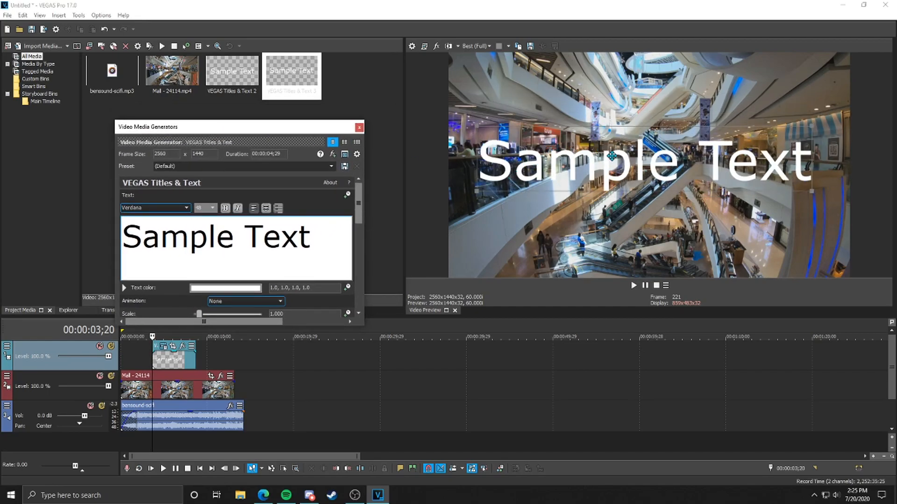
left_click_drag(479, 125, 526, 149)
left_click_drag(643, 144, 580, 173)
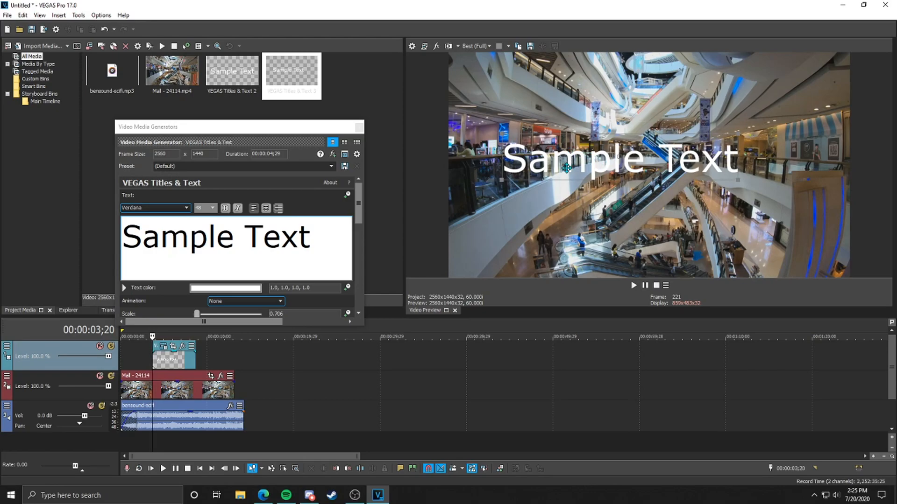
left_click_drag(503, 134, 512, 103)
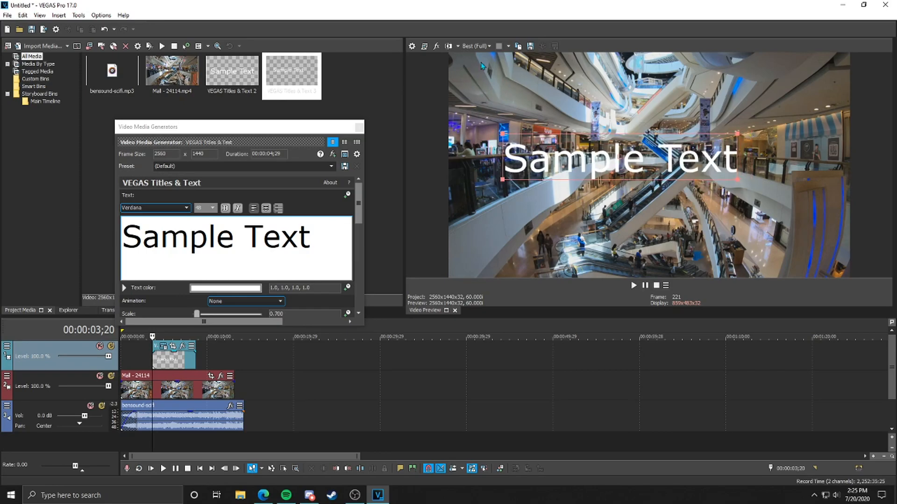
Step: Shift the sample text to about the centre of the frame, location 0.51, 0.50, and replace it with "WOW"
left_click_drag(540, 164, 572, 172)
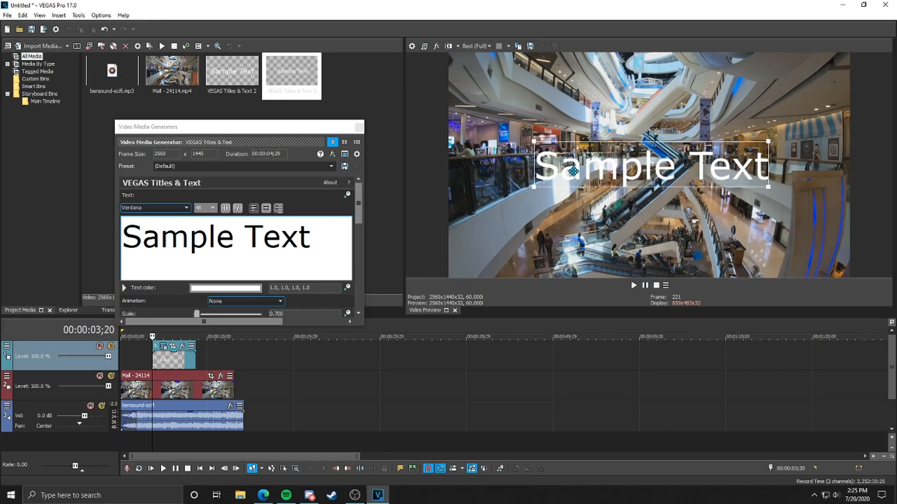
left_click_drag(117, 123, 126, 50)
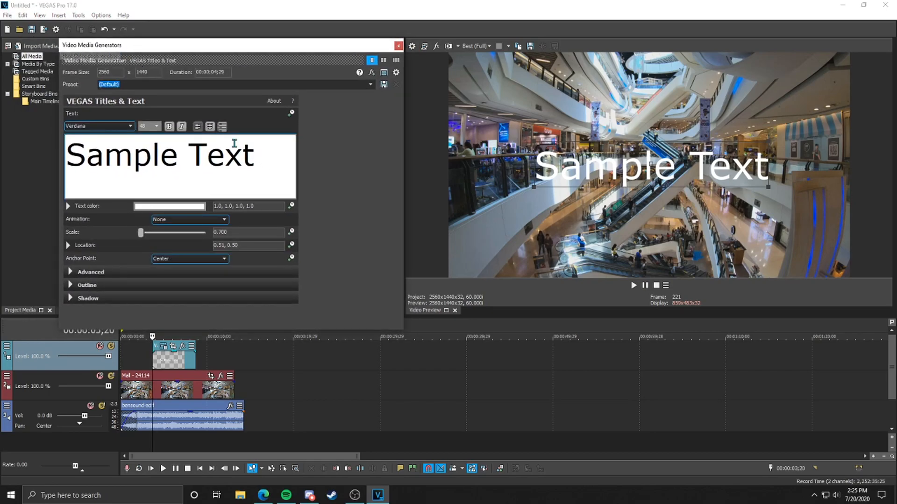
triple_click(255, 152)
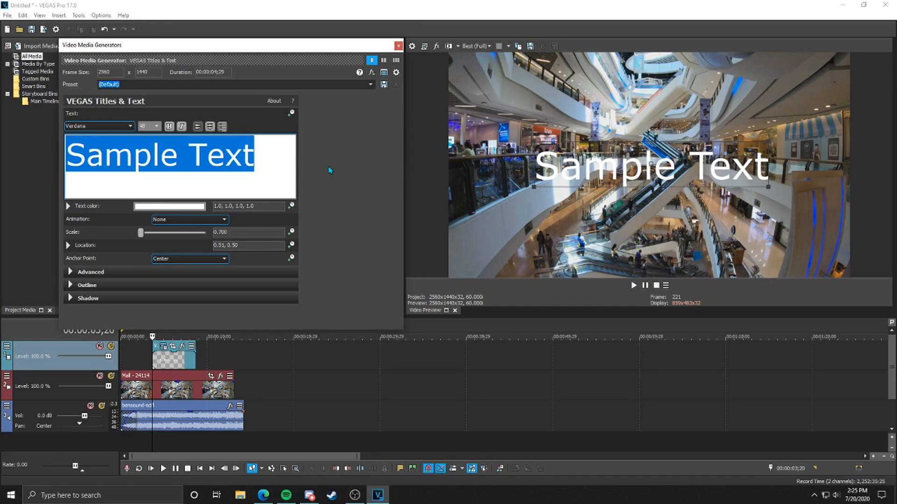
type("WOW")
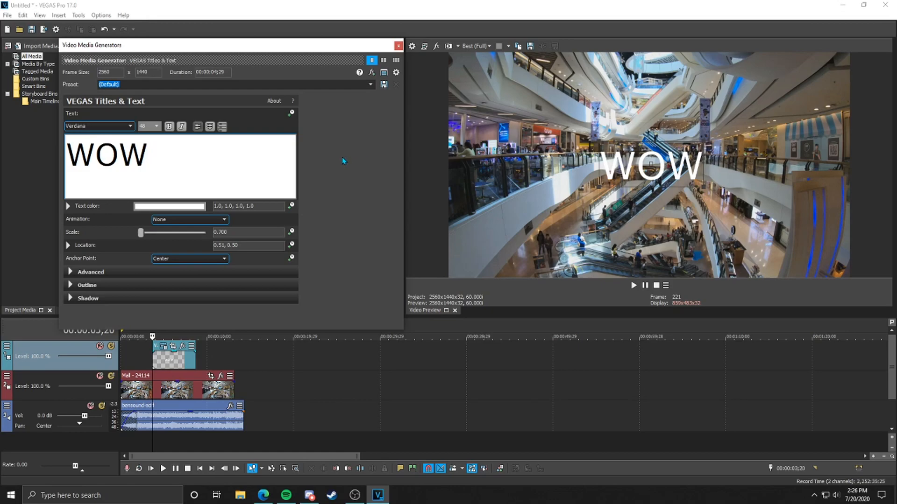
Step: Change the font of the WOW text to Days One
double_click(105, 150)
left_click(112, 126)
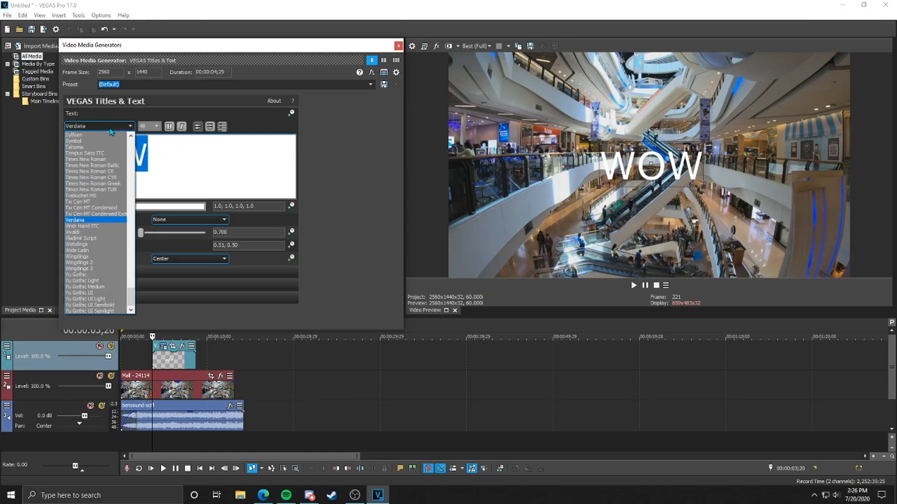
scroll(97, 183, "up", 7)
scroll(97, 181, "up", 14)
left_click_drag(131, 256, 135, 206)
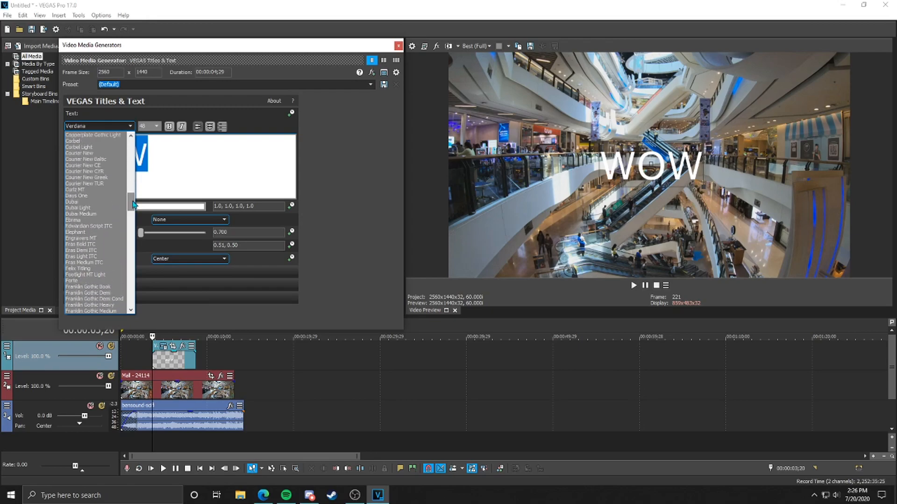
left_click(77, 196)
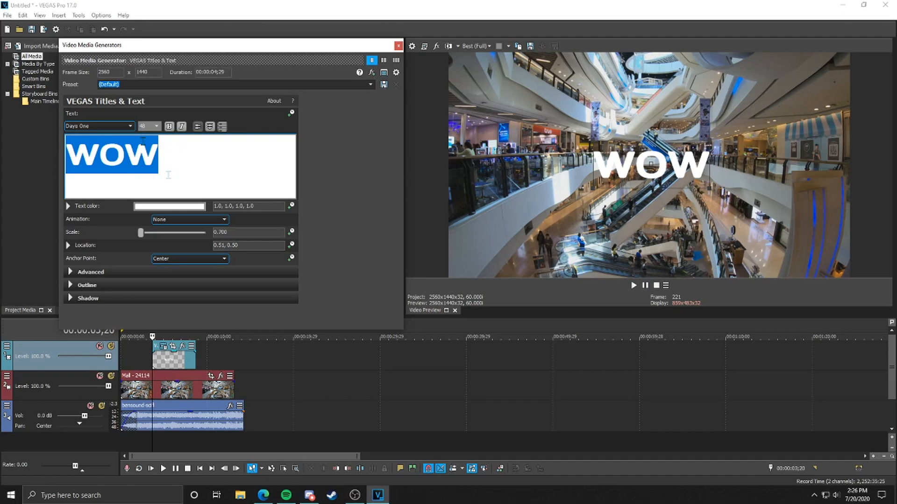
Step: Set the WOW text's font size to 24 and enlarge it in the preview to a scale of about 0.919
left_click(156, 127)
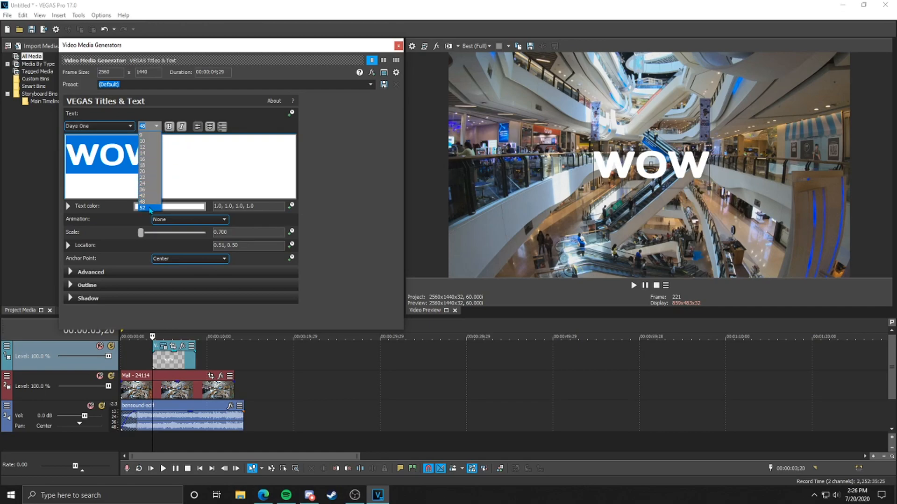
left_click(150, 208)
left_click(156, 126)
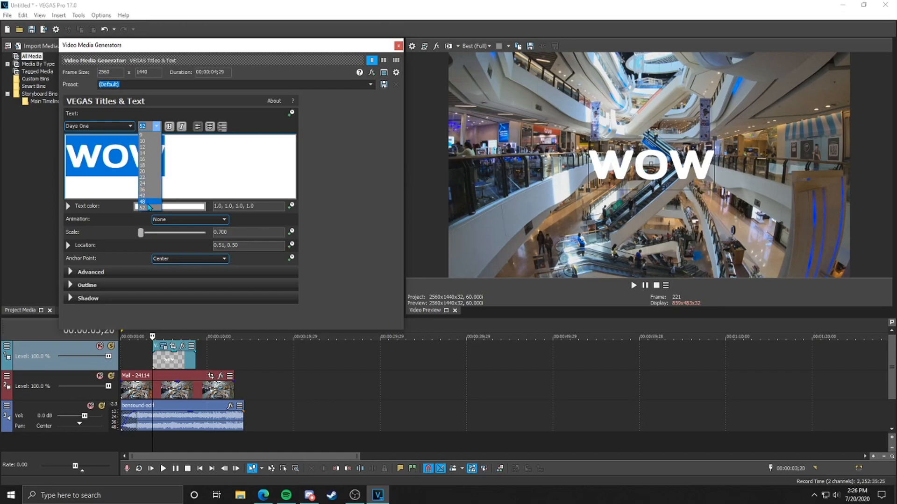
left_click(148, 183)
mouse_move(628, 154)
left_mouse_down()
mouse_move(542, 118)
mouse_move(613, 147)
left_mouse_up()
Step: Try italic and the centre and right alignments on the WOW text, ending with it upright and left-aligned
left_click(181, 126)
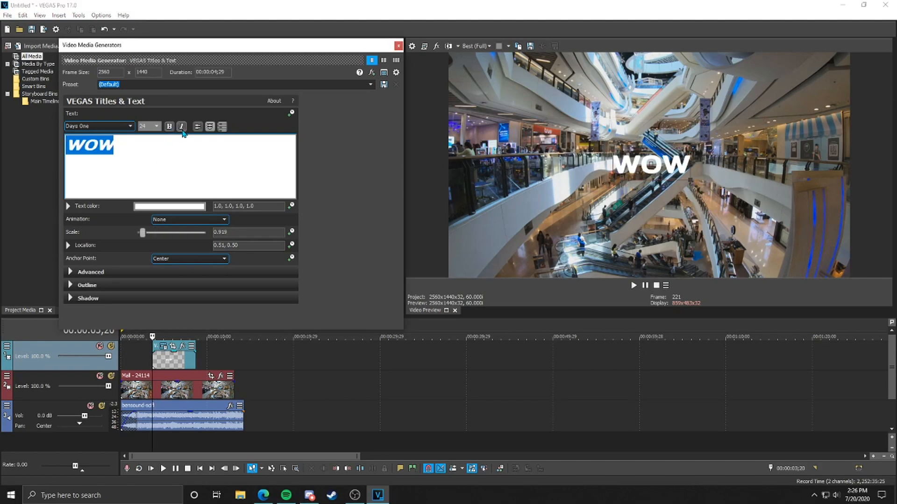
left_click(182, 129)
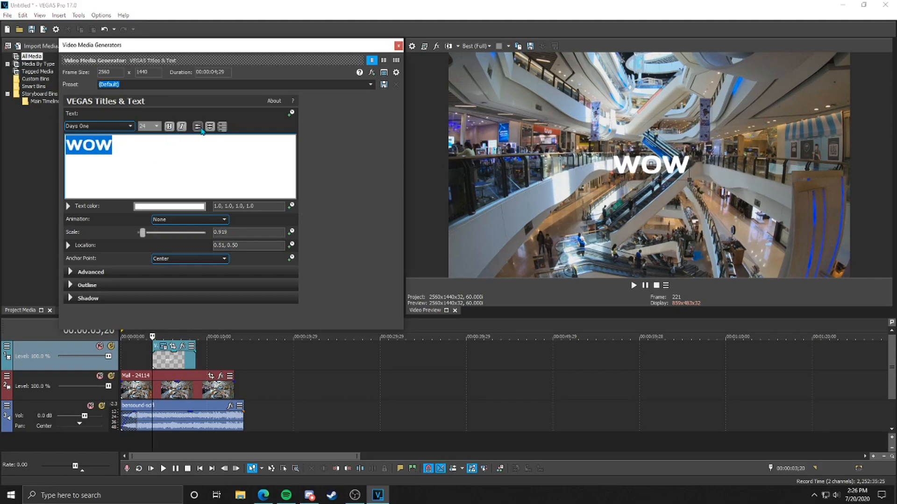
left_click(209, 127)
left_click(222, 126)
left_click(198, 126)
left_click(96, 148)
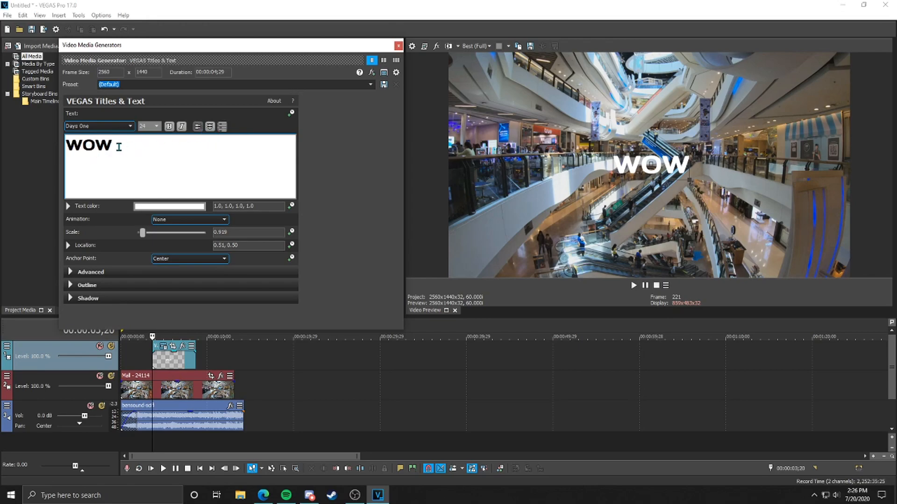
Step: Extend the text to "WOW that is crazy man", break it before "crazy" and centre-align both lines
left_click(123, 149)
type("that")
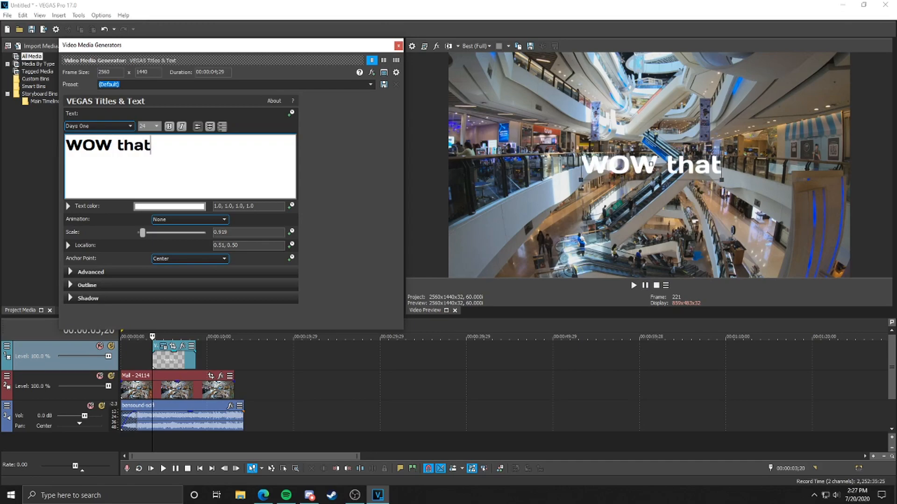
type(" is crazy man")
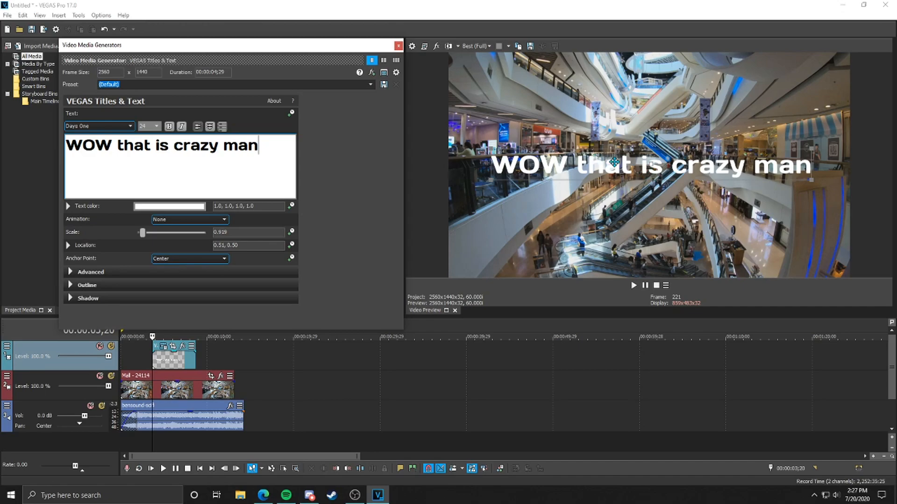
left_click(174, 145)
key("Return")
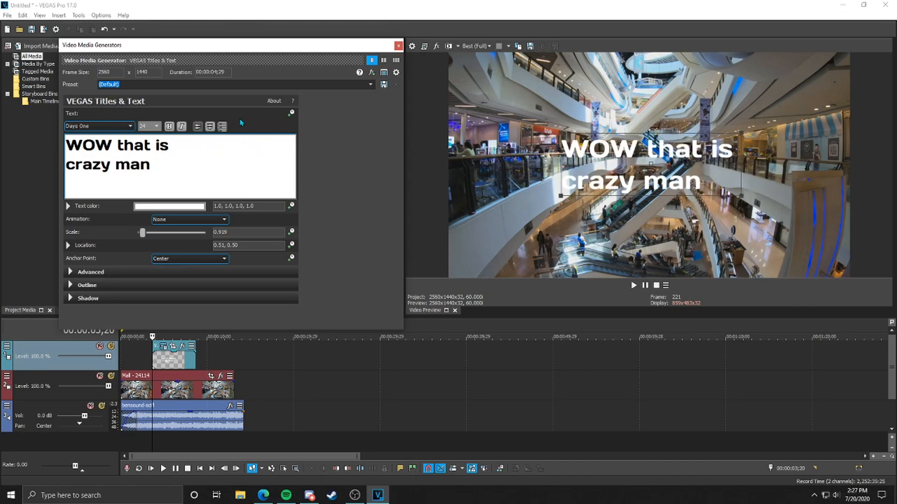
left_click(66, 145)
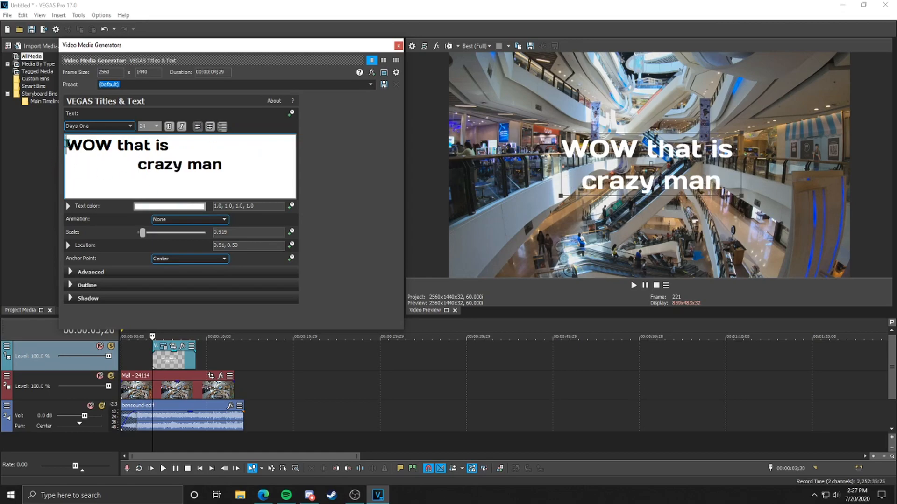
left_click(209, 126)
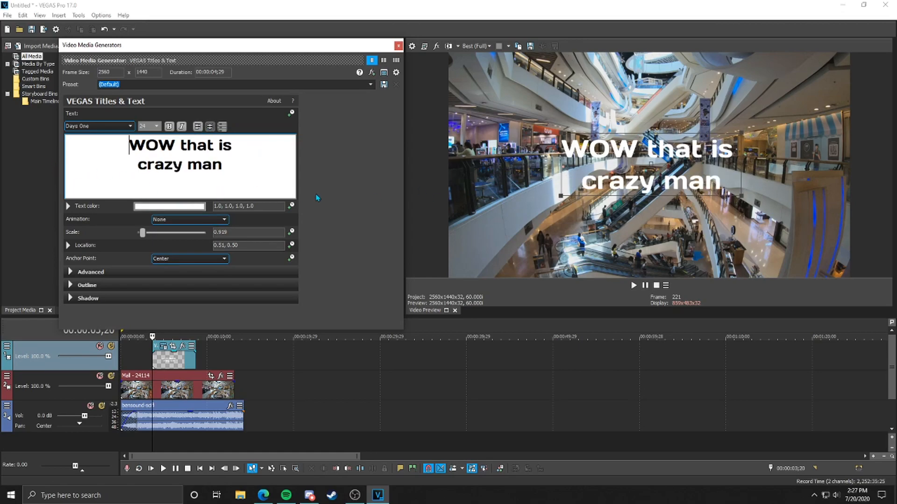
Step: Cut the text back to "WOW" and left-align it
key("ctrl+a")
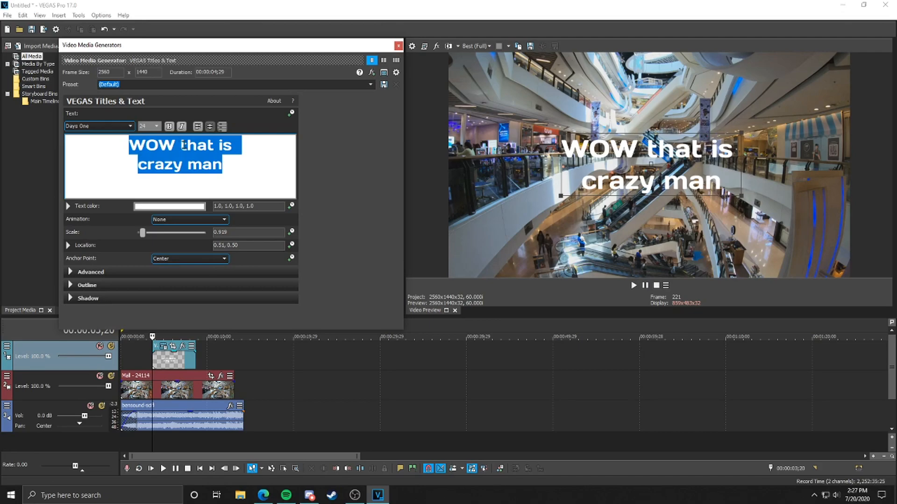
left_click(182, 145, "shift")
key("BackSpace")
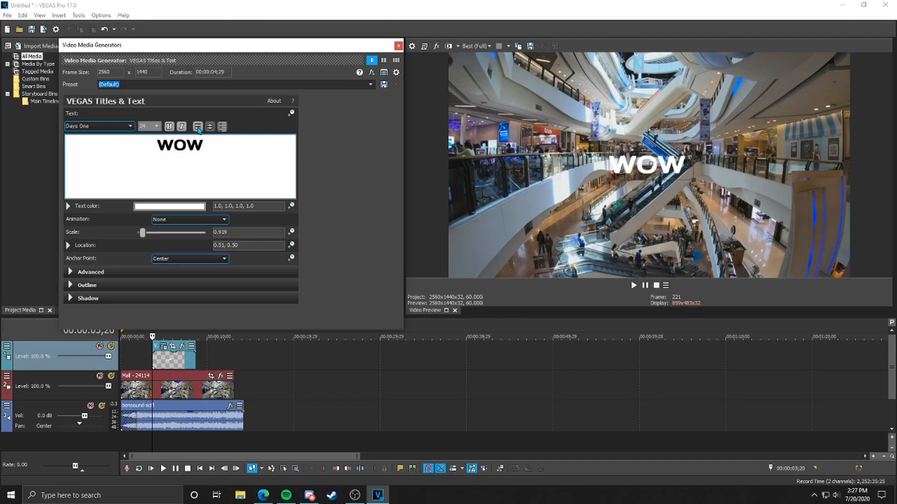
left_click(198, 126)
key("BackSpace")
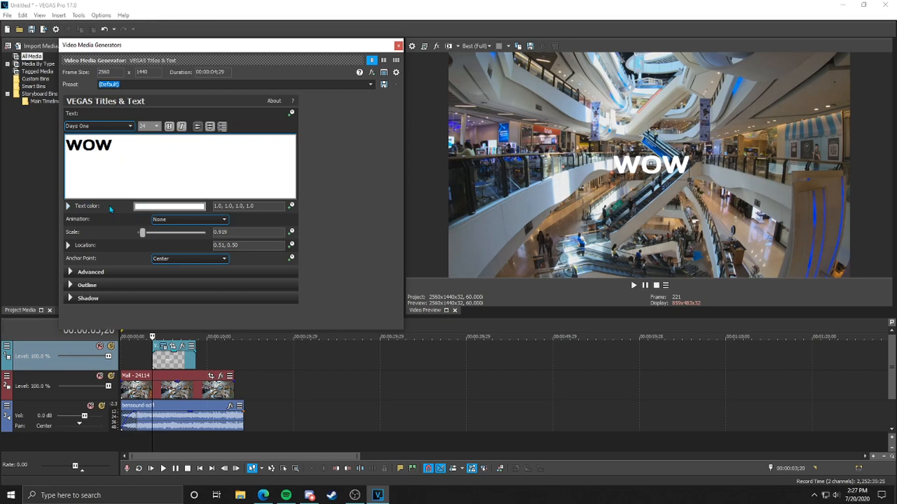
Step: Try cyan as the text colour, then set it to near-white 1.0, 0.98, 0.98, 1.0
left_click(147, 207)
left_click_drag(201, 229, 205, 328)
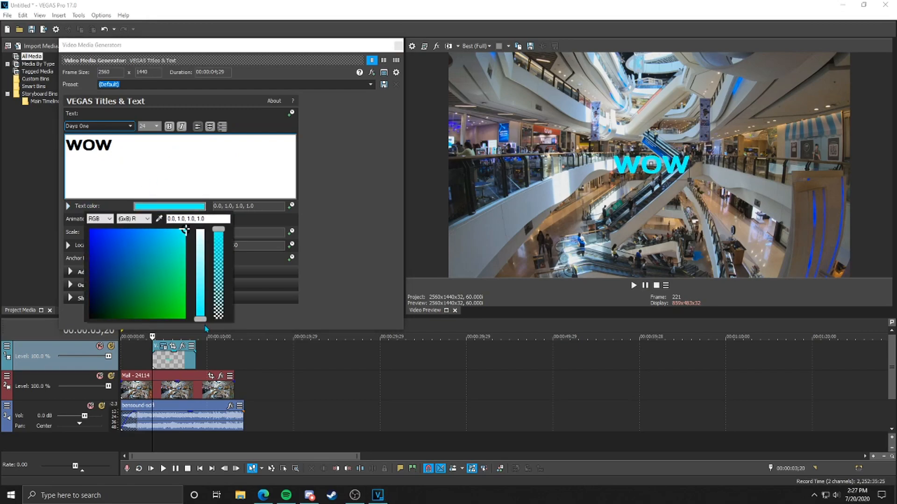
left_click_drag(98, 250, 147, 293)
left_click_drag(202, 320, 200, 229)
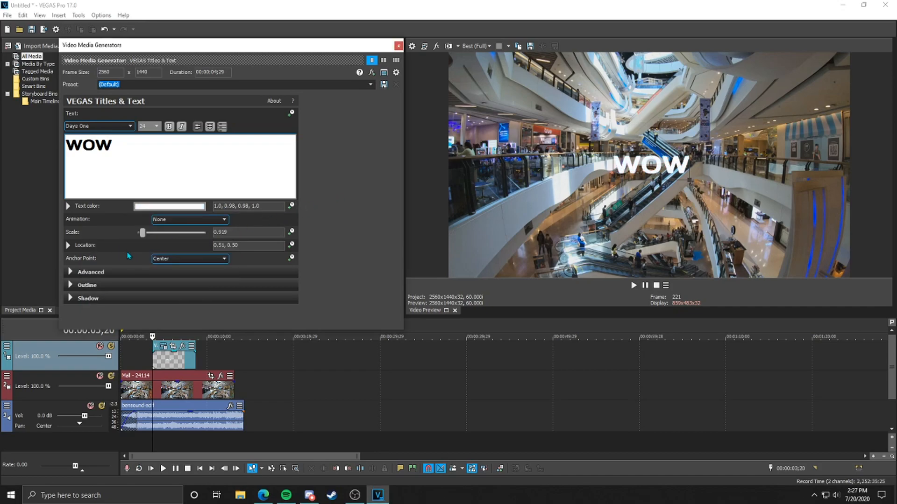
Step: Give the WOW text a near-black outline, colour 0.0, 0.02, 0.0, 1.0, with an outline width of 10
left_click(70, 286)
scroll(135, 289, "down", 1)
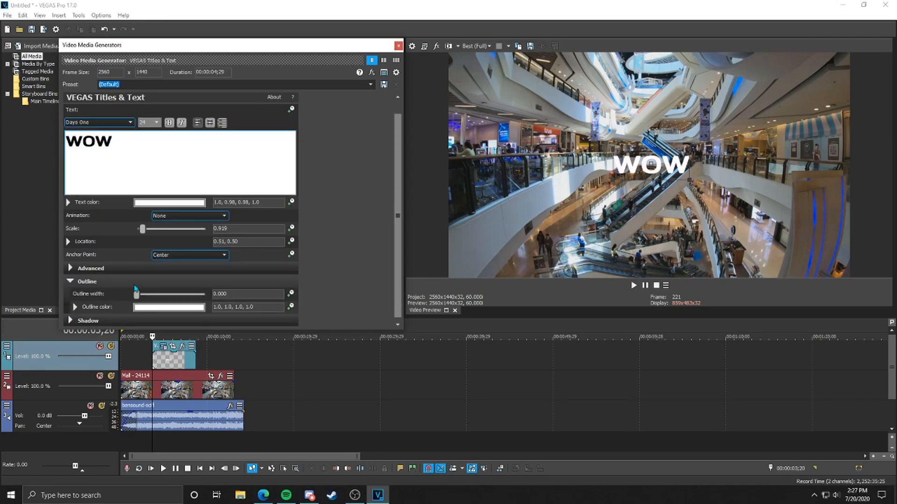
left_click(146, 309)
left_click_drag(200, 331, 202, 435)
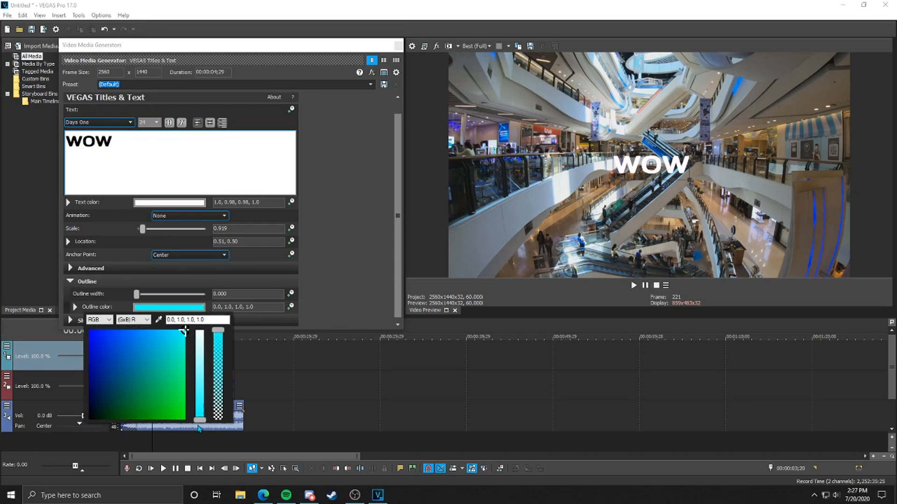
left_click(89, 418)
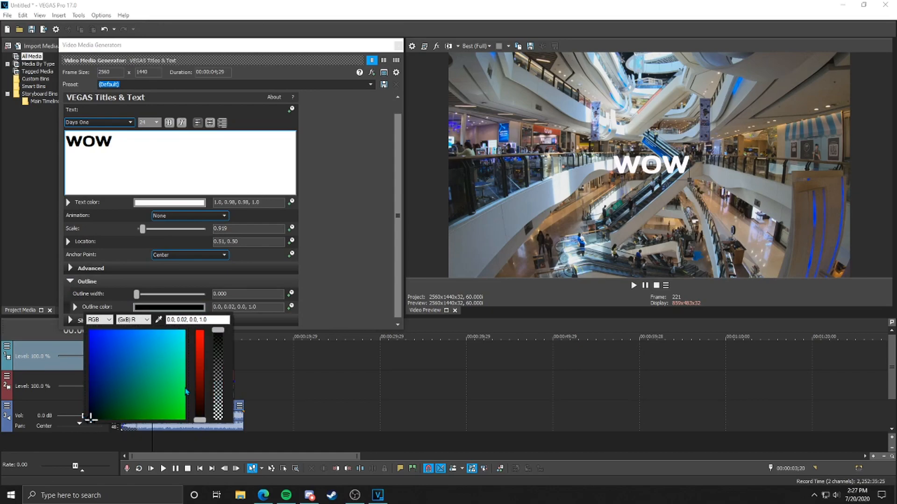
left_click_drag(137, 294, 206, 294)
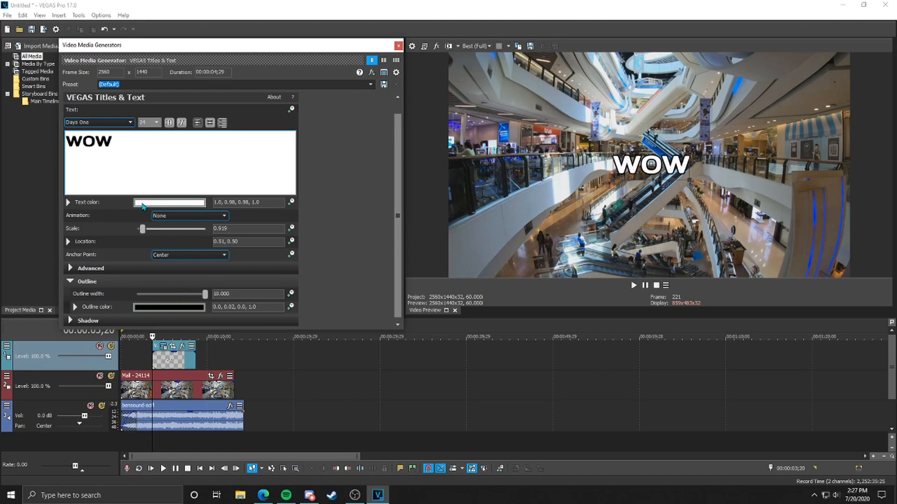
Step: Make the text fill fully transparent and enlarge the outlined WOW in the preview to a scale of about 3.717
left_click(143, 204)
left_click_drag(218, 226, 218, 316)
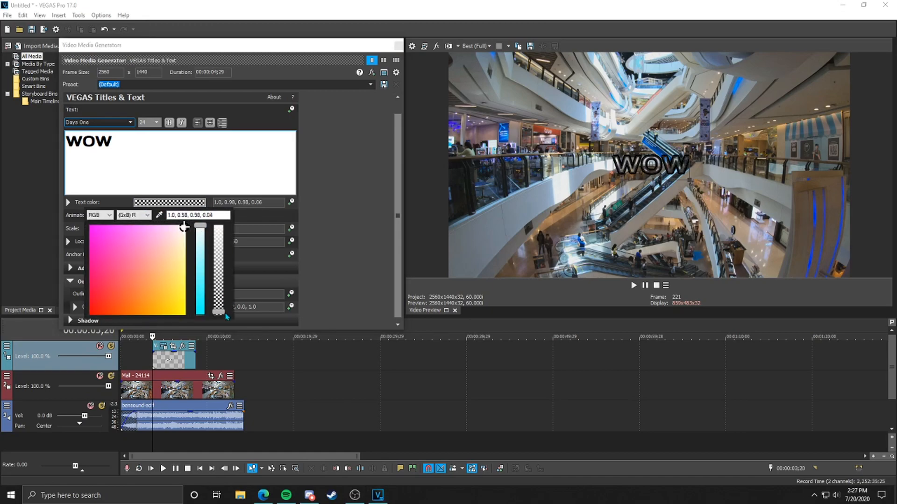
left_click(613, 151)
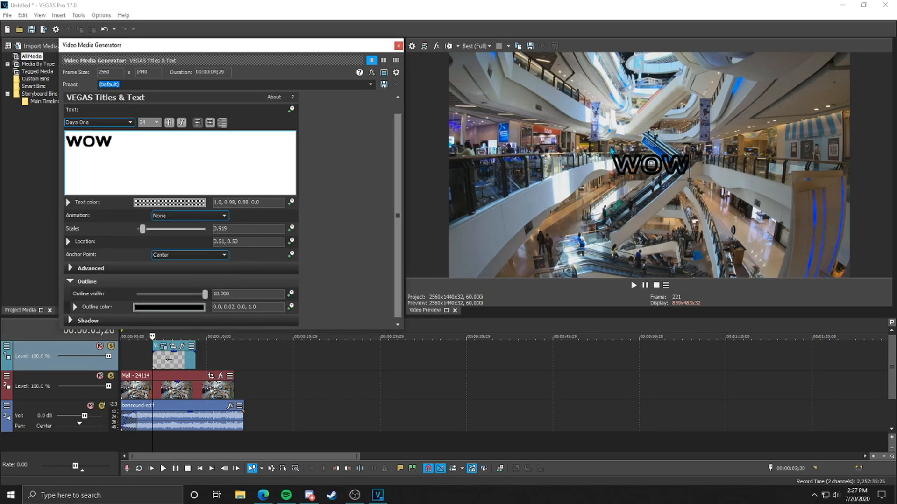
left_click_drag(613, 151, 496, 100)
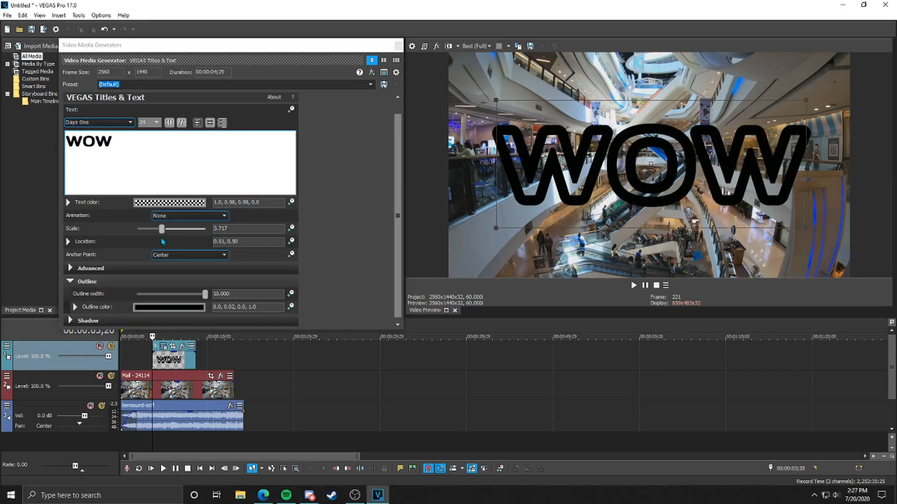
Step: Restore the text fill to full opacity with colour 1.0, 0.98, 0.98, 1.0
left_click(182, 204)
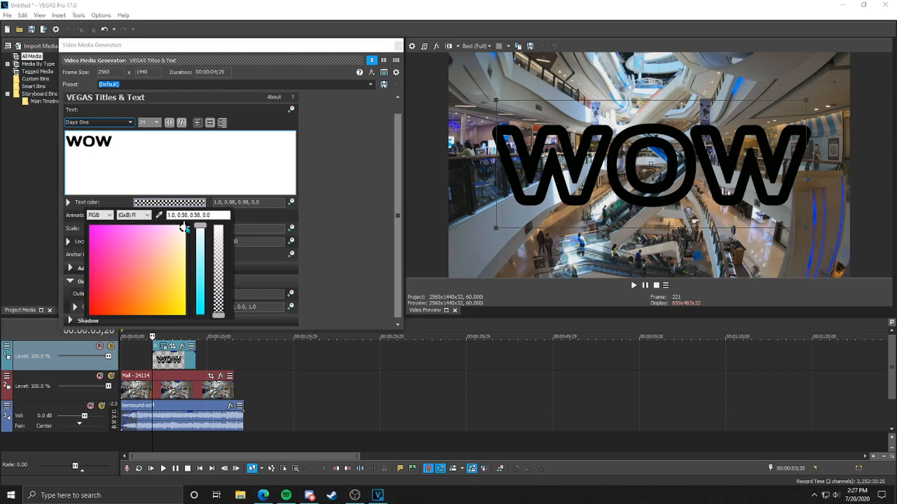
left_click_drag(219, 317, 219, 226)
left_click(345, 200)
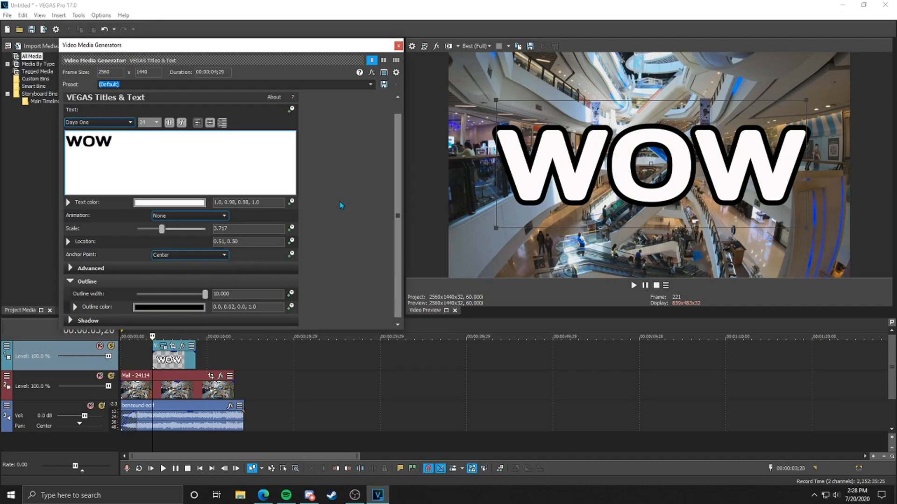
Step: Increase the WOW text's scale to about 4.208 and nudge it to location 0.52, 0.52
left_click_drag(162, 229, 165, 228)
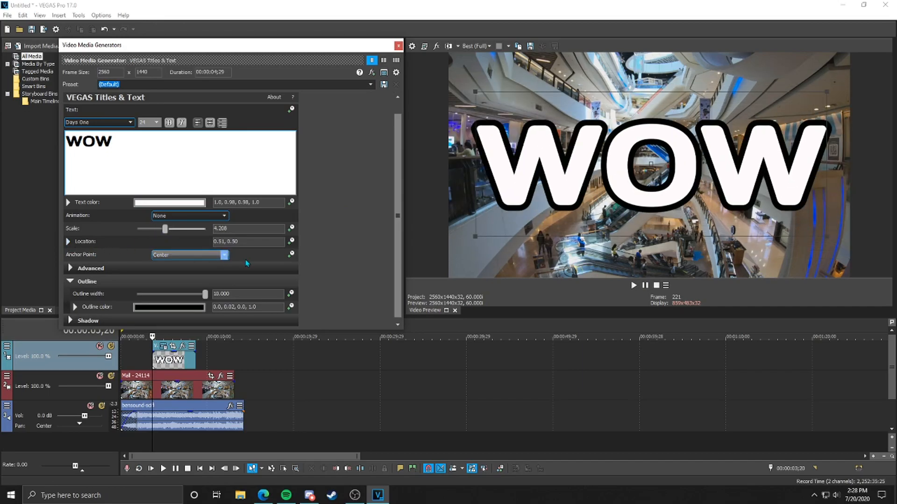
left_click_drag(576, 150, 582, 147)
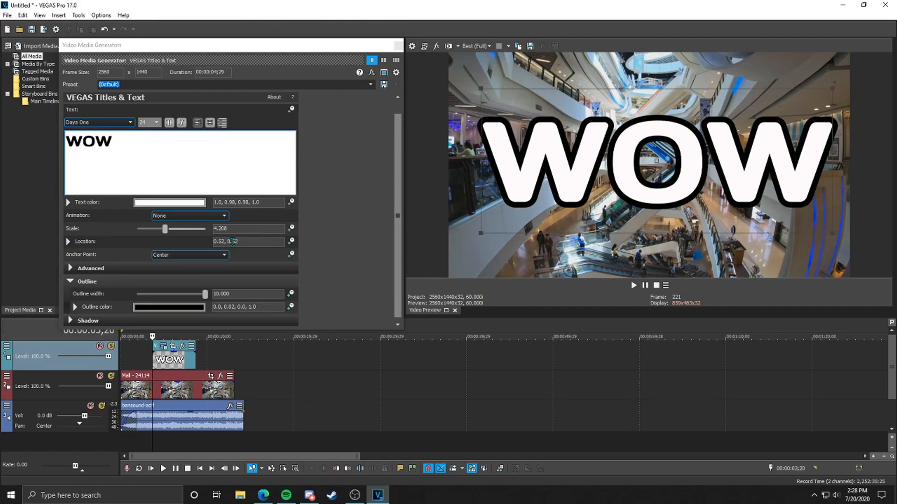
Step: Show the WOW text's Advanced settings and try out the background colour's opacity and the outline width
left_click(97, 271)
scroll(97, 272, "down", 2)
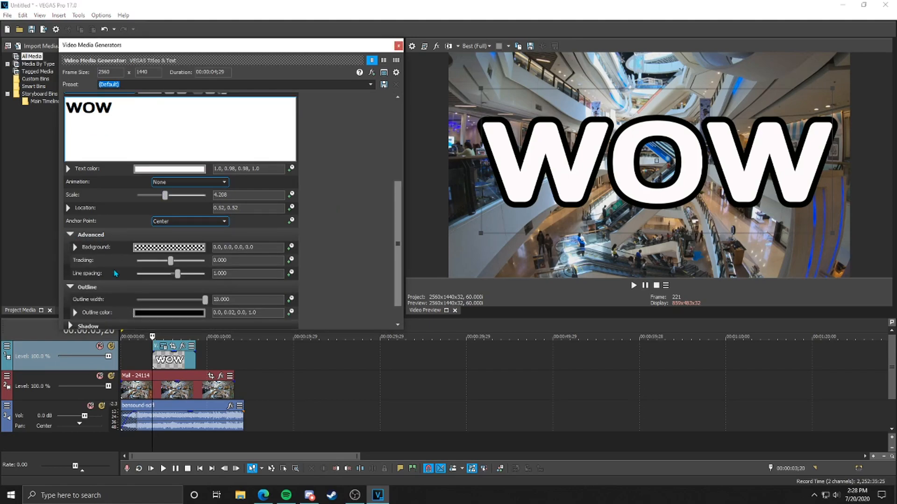
left_click(140, 242)
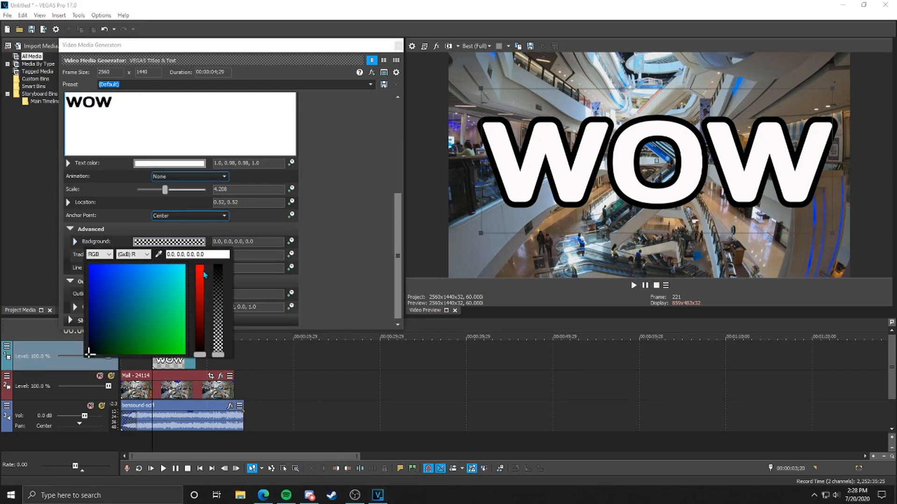
mouse_move(226, 358)
left_mouse_down()
mouse_move(224, 265)
mouse_move(235, 343)
mouse_move(224, 269)
mouse_move(218, 354)
left_mouse_up()
left_click(330, 231)
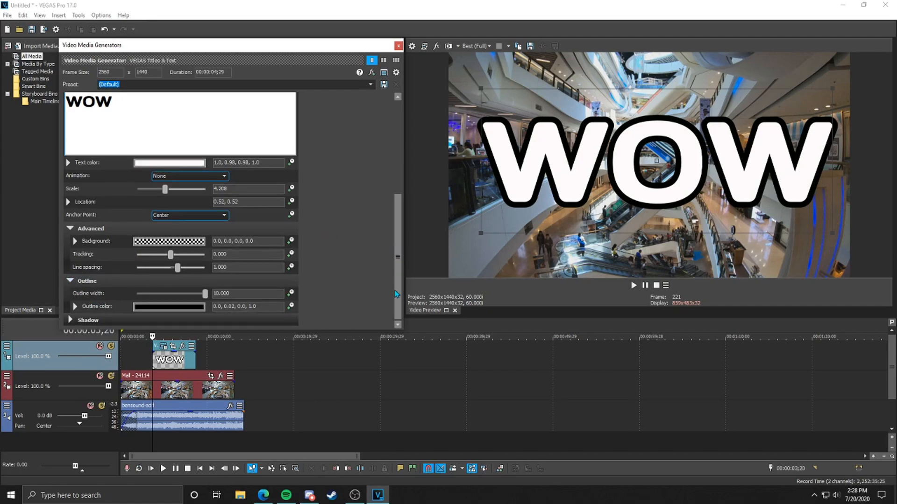
left_click_drag(205, 294, 329, 283)
Step: Enable the WOW text's shadow and set its X offset to about -0.143
left_click(70, 321)
scroll(393, 242, "down", 3)
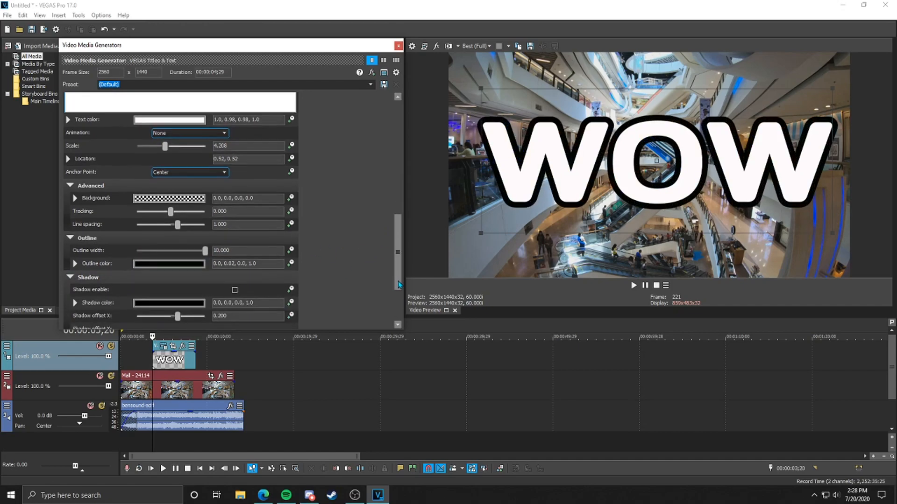
left_click_drag(179, 294, 178, 293)
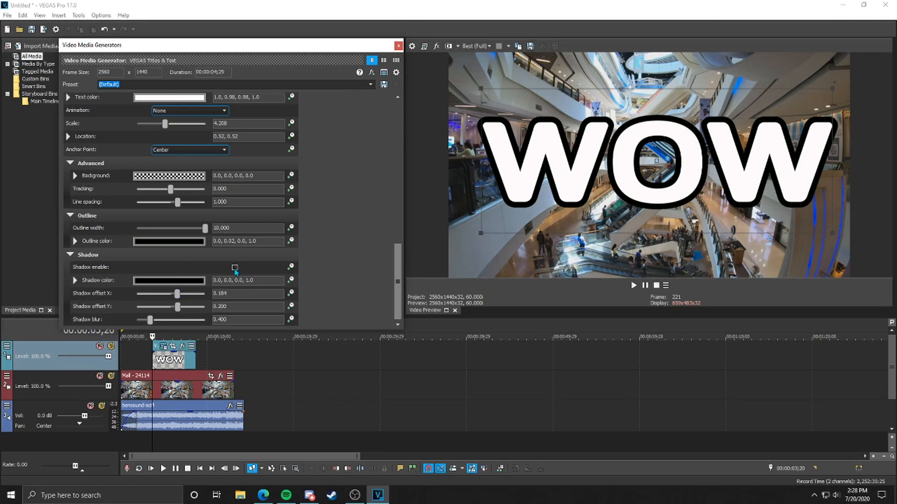
left_click(186, 295)
left_click_drag(183, 295, 169, 294)
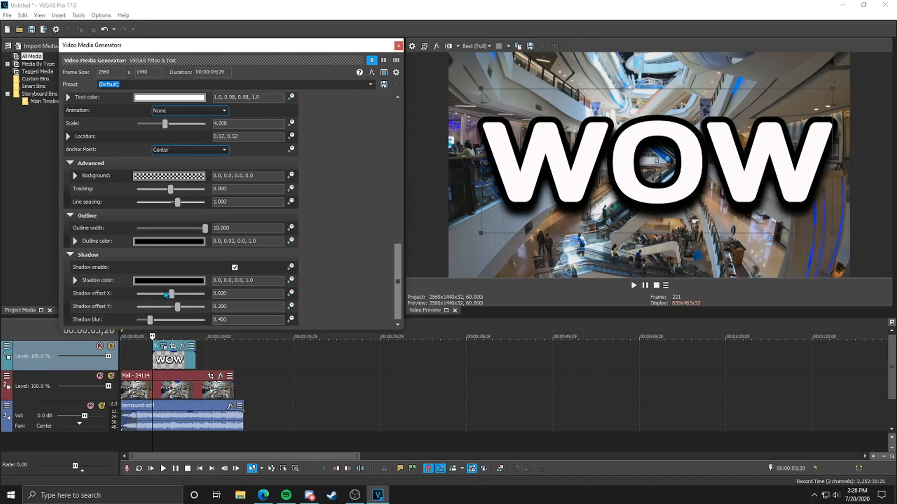
left_click_drag(172, 297, 167, 297)
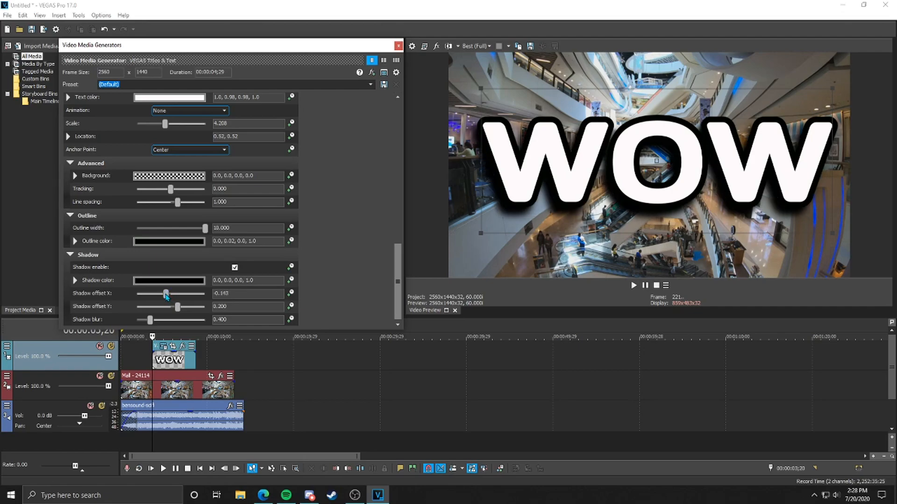
Step: Shrink the WOW text in the preview to a scale of about 3.357 and disable its shadow
left_click_drag(481, 89, 518, 107)
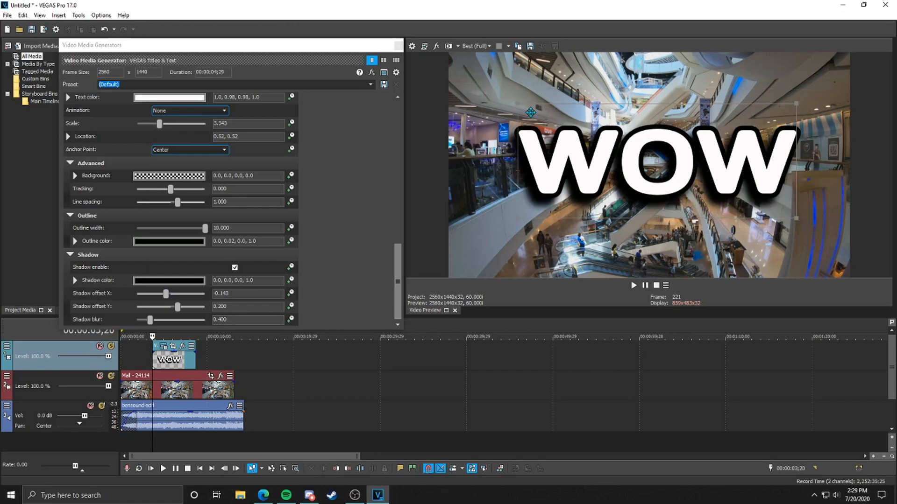
left_click(235, 268)
mouse_move(517, 104)
left_mouse_down()
mouse_move(546, 117)
mouse_move(498, 96)
mouse_move(528, 106)
mouse_move(516, 103)
left_mouse_up()
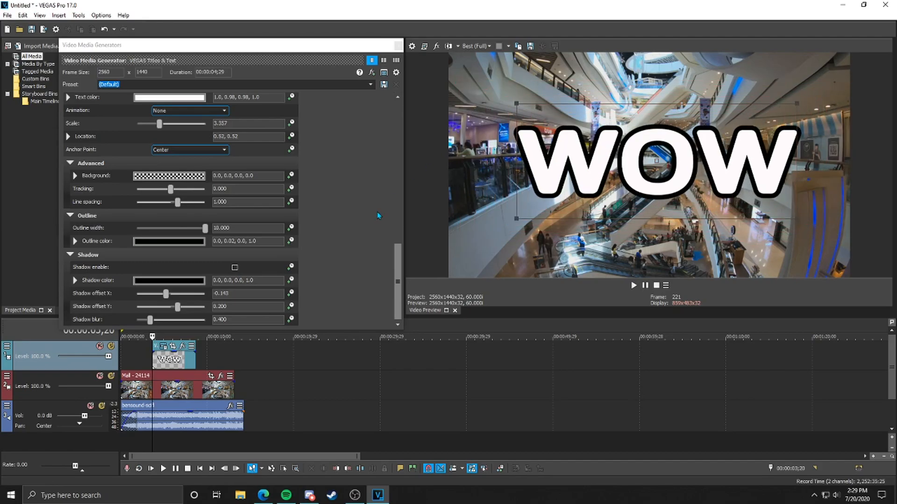
Step: Set the WOW text colour to magenta, 1.0, 0.0, 1.0, 1.0, turn on keyframe animation for it and bring the keyframe timeline into view
scroll(356, 280, "up", 4)
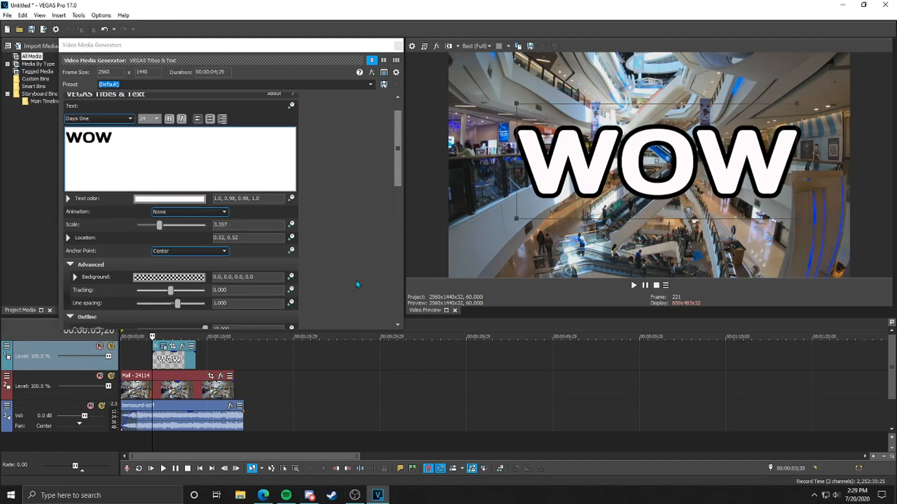
scroll(353, 272, "down", 4)
scroll(353, 264, "up", 4)
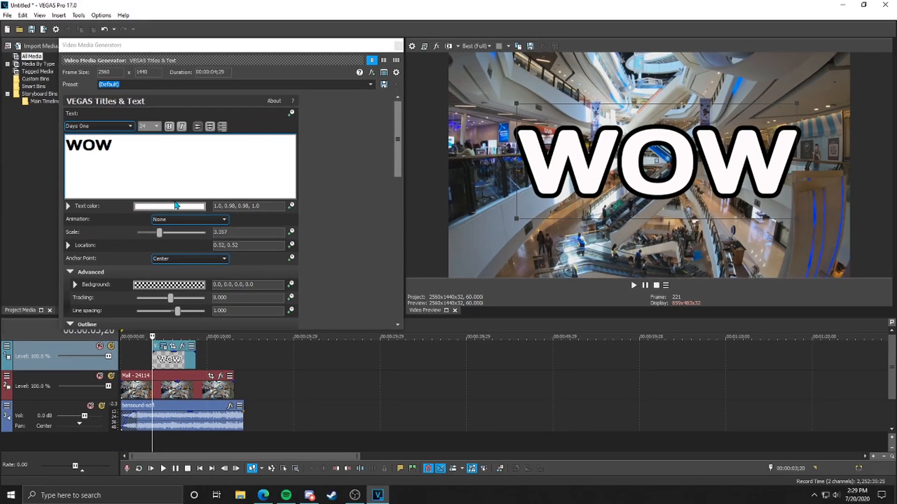
left_click(166, 206)
left_click(90, 230)
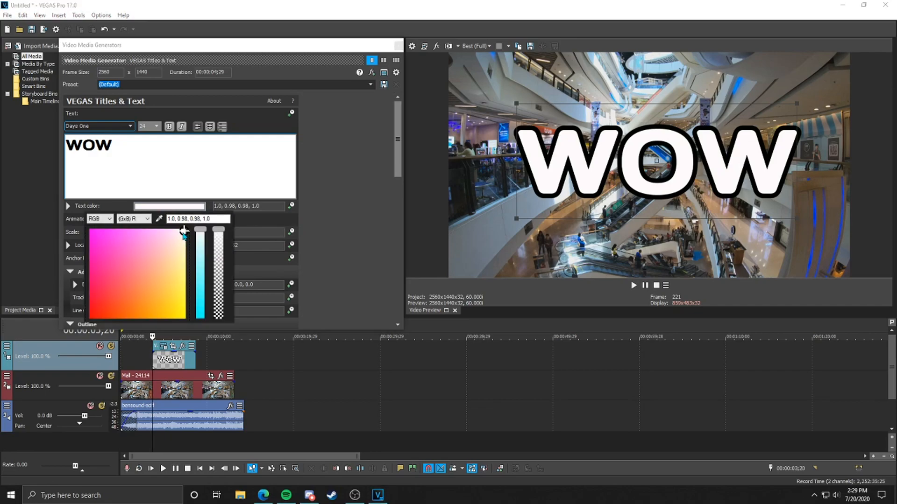
left_click(291, 206)
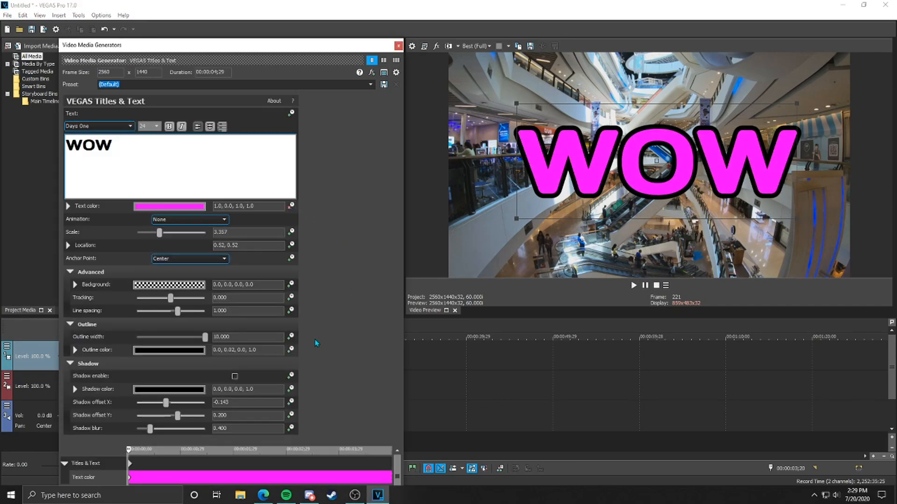
mouse_move(181, 39)
left_mouse_down()
mouse_move(177, 133)
mouse_move(188, 54)
left_mouse_up()
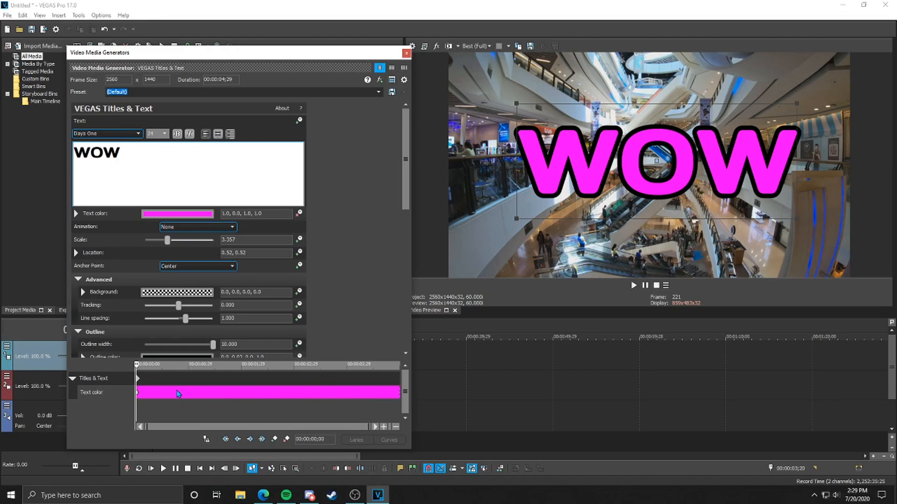
Step: Add a text colour keyframe at the end of the title, 00:00:04;29, with blue 0.0, 0.0, 1.0, 1.0
left_click_drag(139, 368, 405, 374)
left_click(166, 217)
left_click(209, 322)
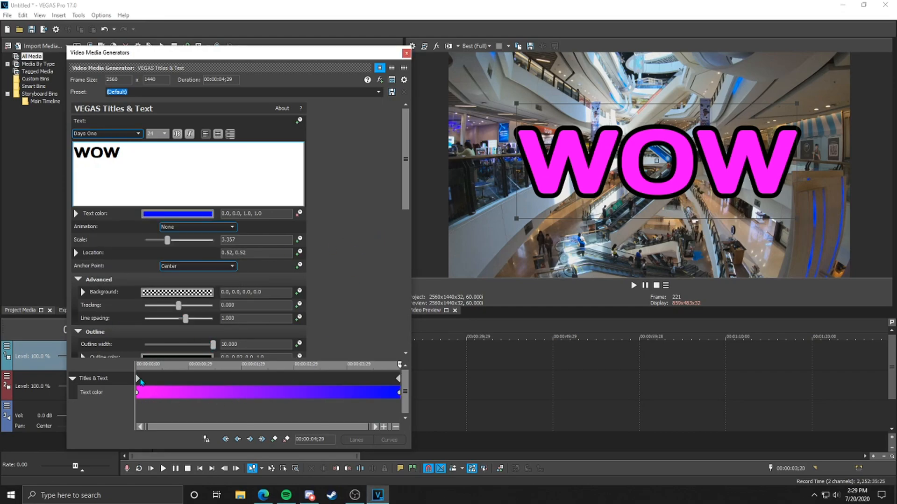
Step: Scrub through the text colour keyframes, close the media generator and play back the colour change on the timeline
left_click(139, 379)
left_click_drag(138, 373, 383, 375)
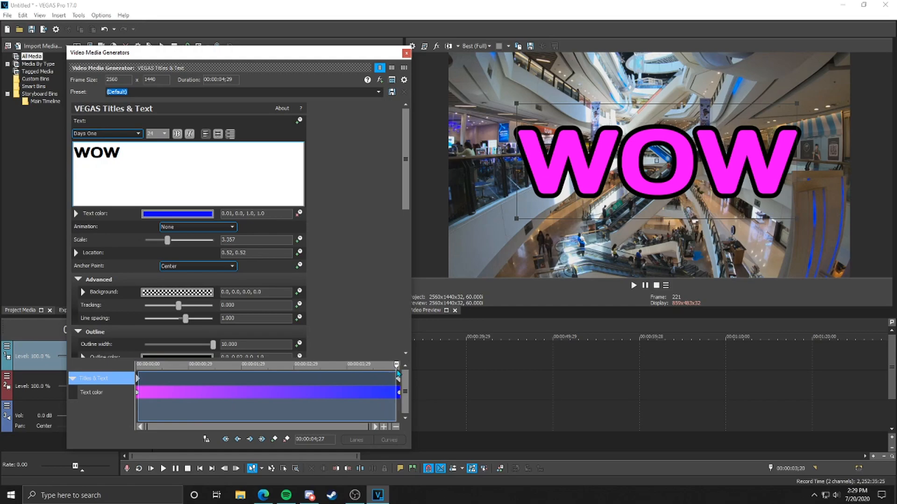
left_click(406, 53)
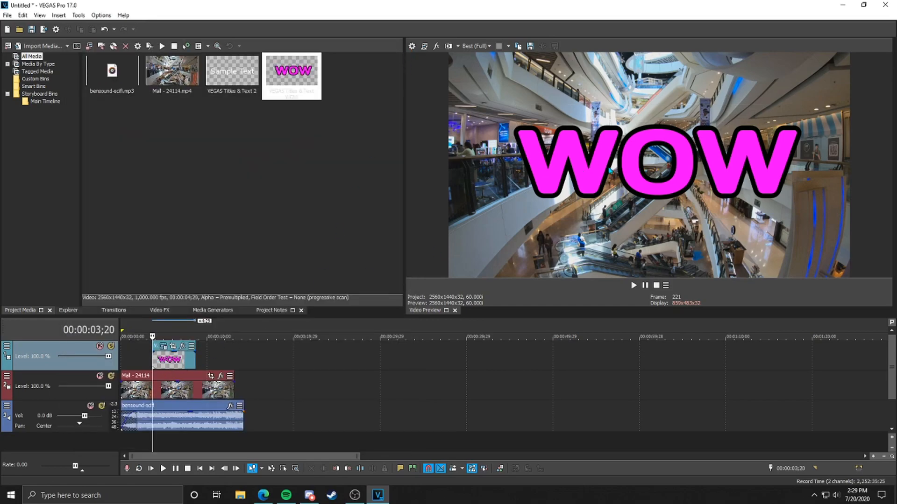
left_click(163, 468)
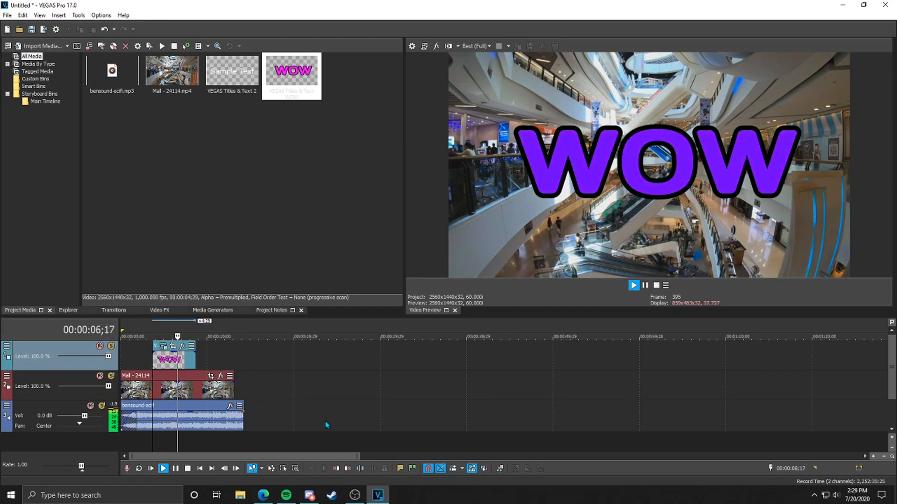
left_click(175, 468)
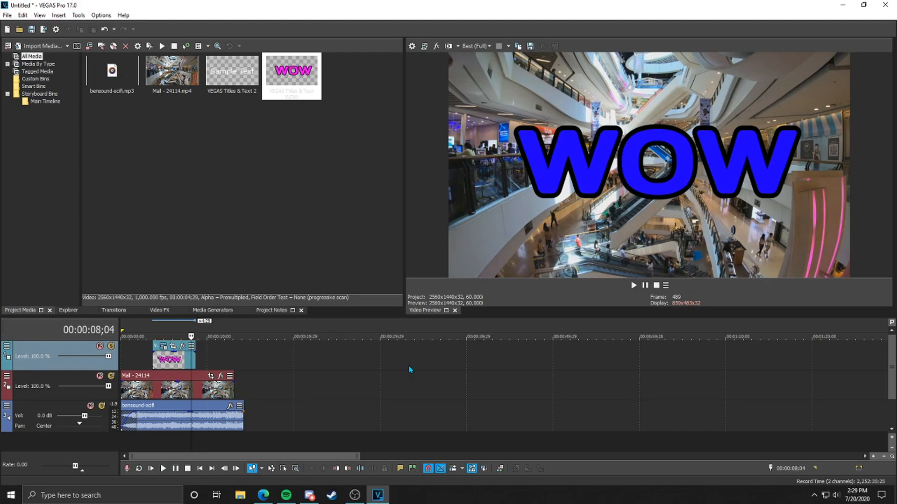
Step: Reopen the WOW event's generated media settings and move the text to location 0.48, 0.53
left_click(163, 346)
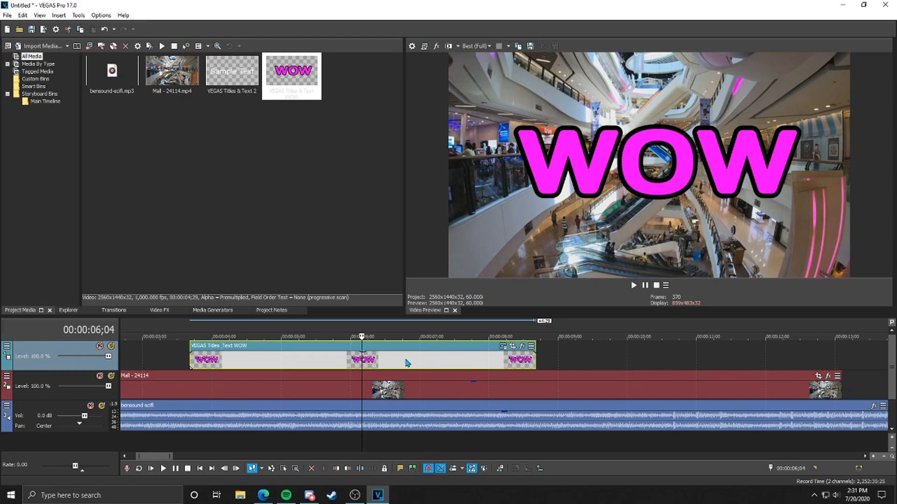
left_click(503, 347)
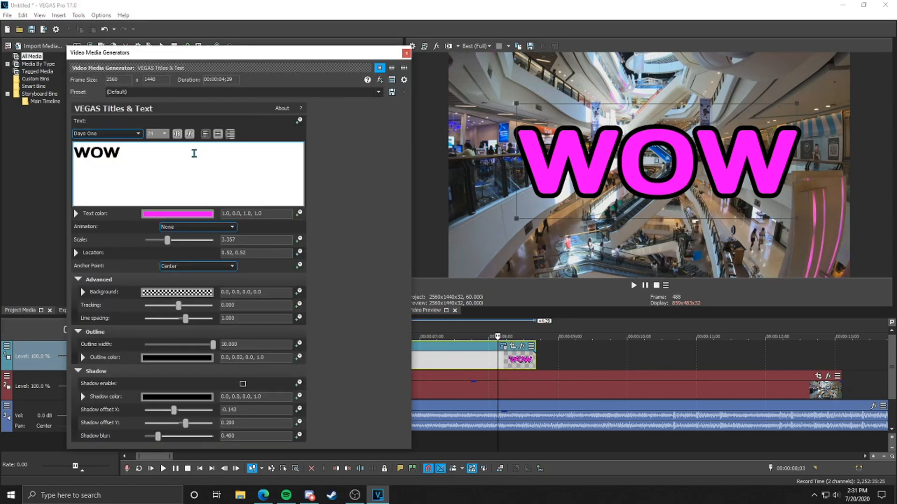
left_click_drag(555, 144, 538, 140)
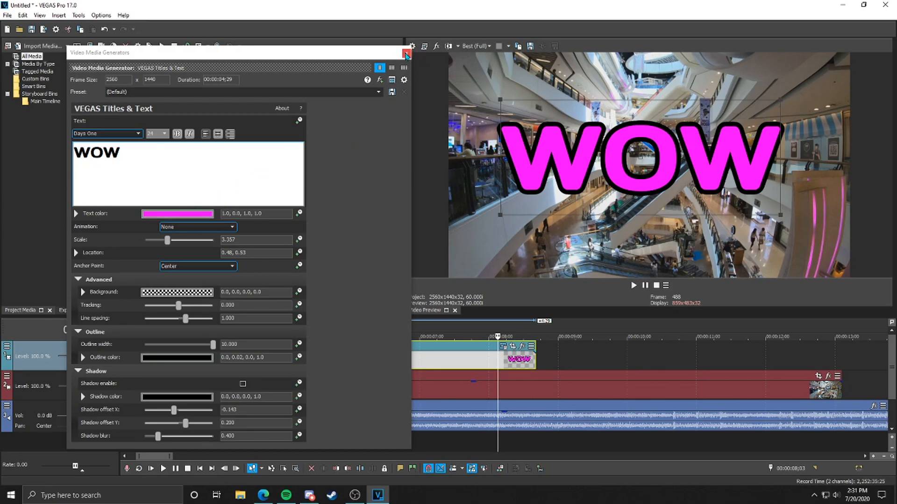
left_click(406, 54)
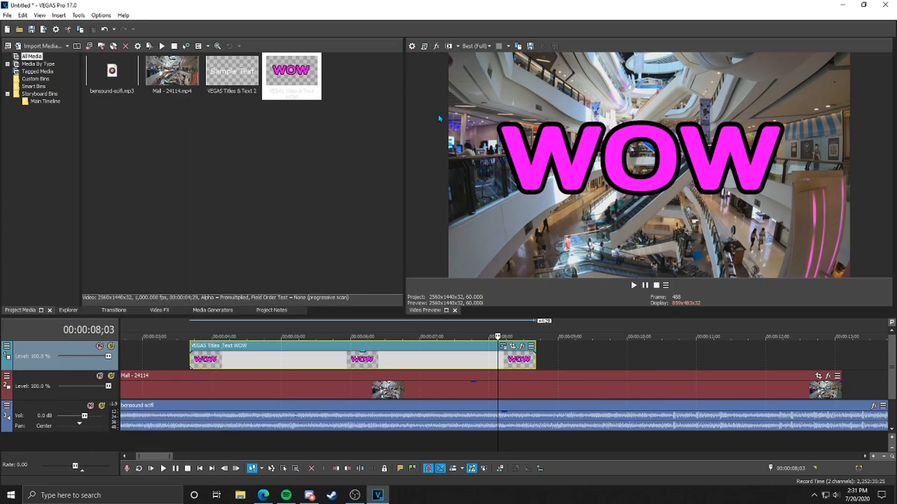
Step: Try shifting the WOW event's Pan/Crop frame, restore it to its default and close Pan/Crop
left_click(514, 348)
mouse_move(283, 178)
left_mouse_down()
mouse_move(290, 154)
mouse_move(285, 170)
left_mouse_up()
right_click(286, 177)
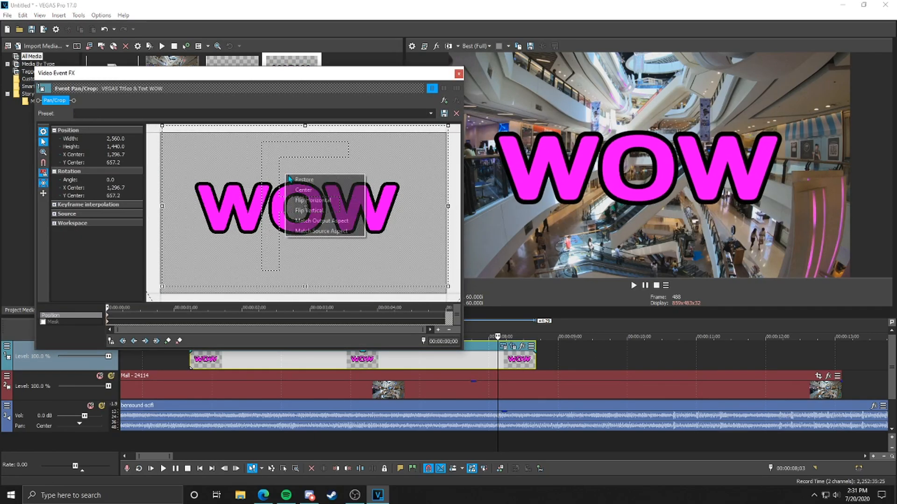
left_click(299, 181)
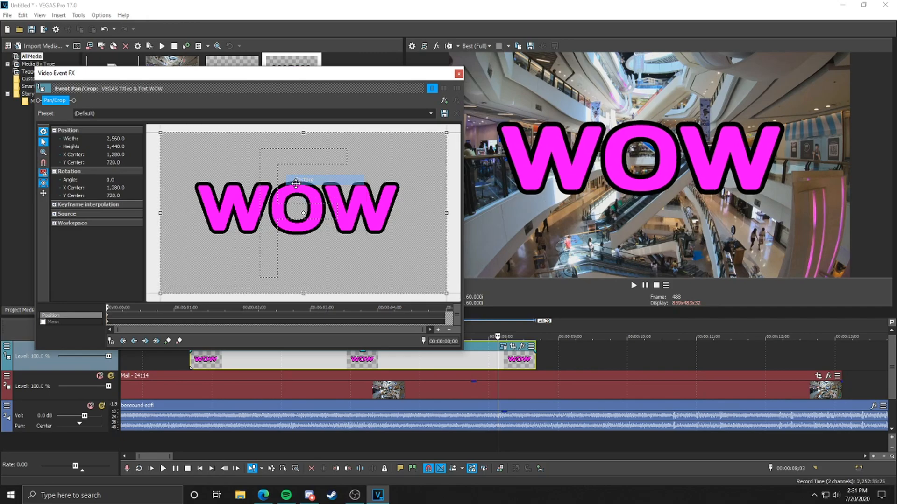
left_click(459, 74)
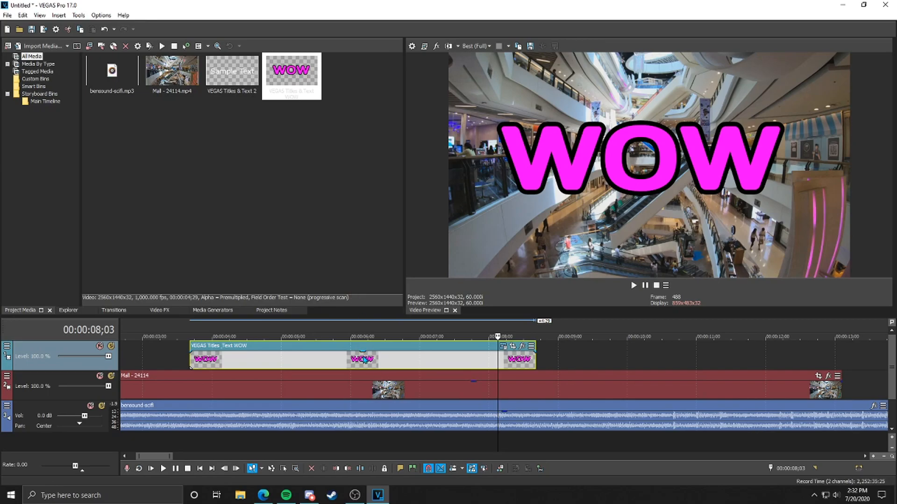
Step: Turn off the Maintain Aspect Ratio switch for the WOW event
right_click(414, 360)
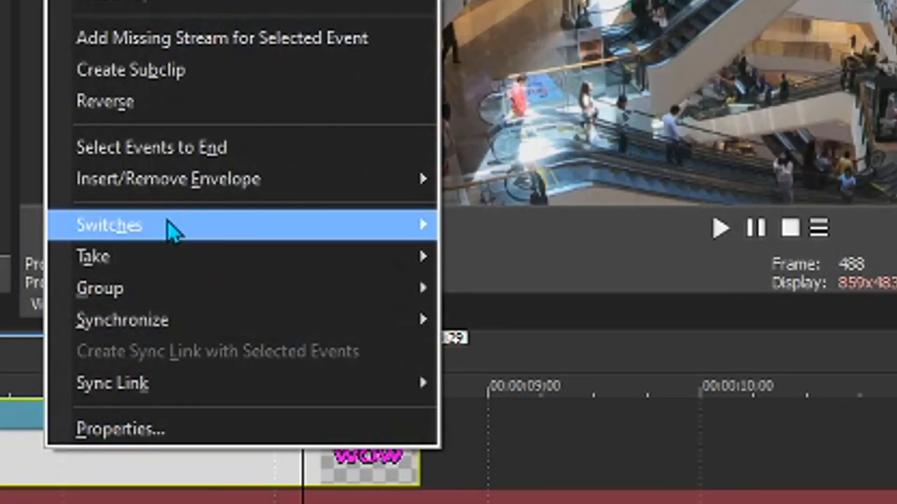
mouse_move(174, 231)
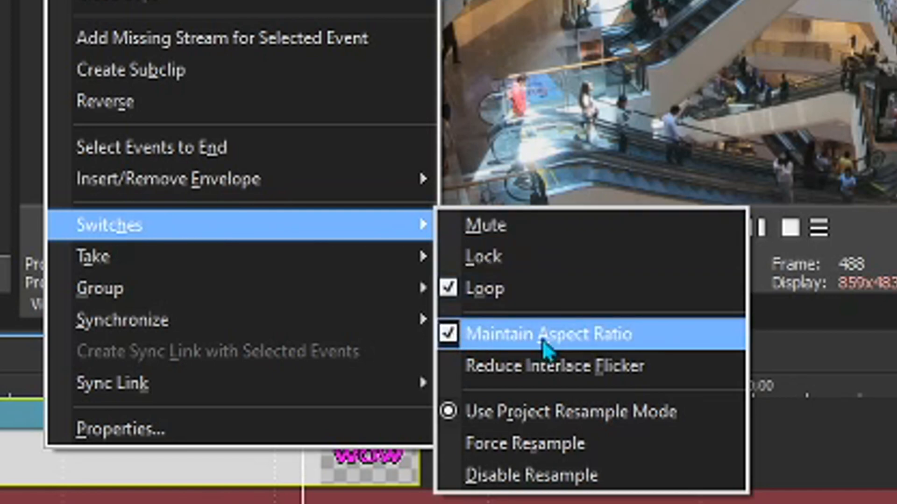
left_click(481, 345)
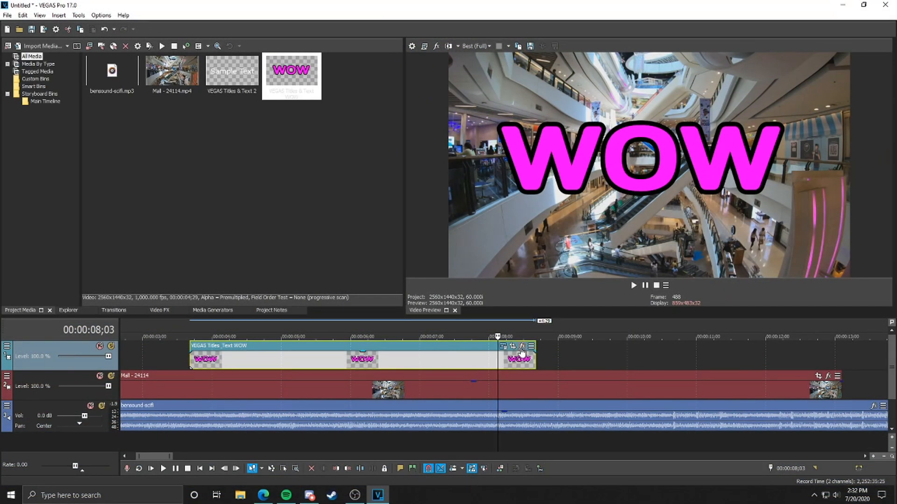
Step: Open Pan/Crop for the WOW event, try its aspect ratio lock and shrink the crop frame to about 2,313.2 by 1,301.2
left_click(512, 347)
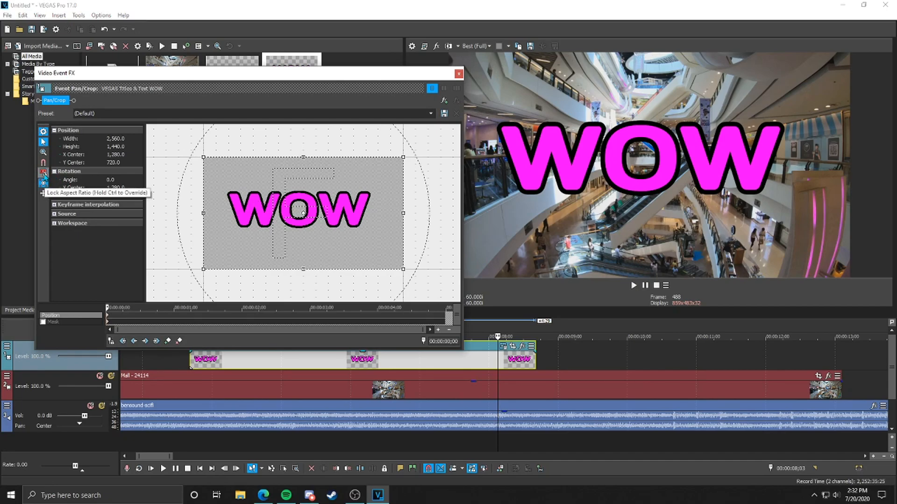
left_click(43, 172)
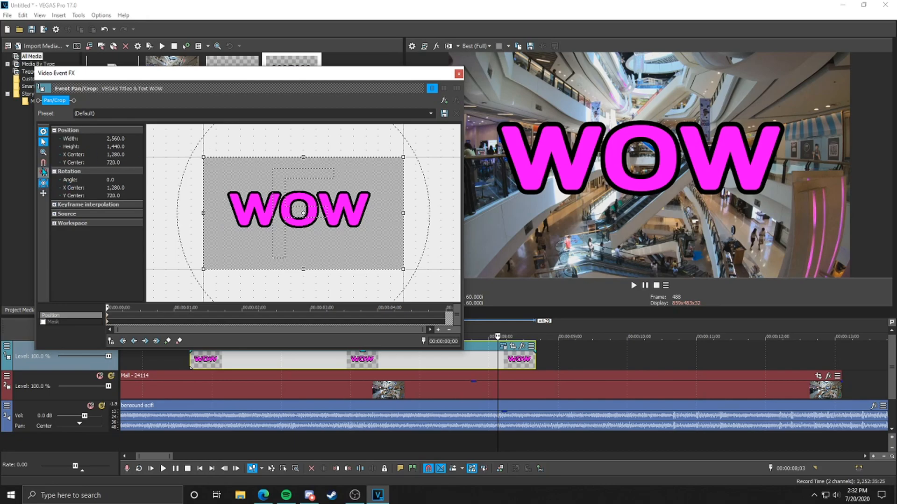
scroll(222, 172, "down", 1)
left_click_drag(222, 168, 204, 170)
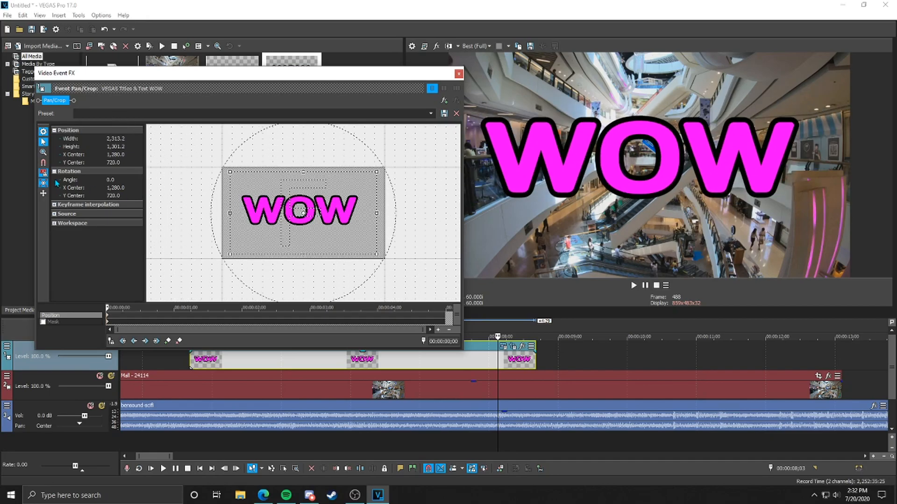
Step: Reshape the WOW crop frame freely with the aspect ratio unlocked to about 1,231.8 by 1,337.9, and restore it to its default
left_click_drag(264, 172, 290, 170)
left_click_drag(229, 215, 293, 193)
right_click(266, 182)
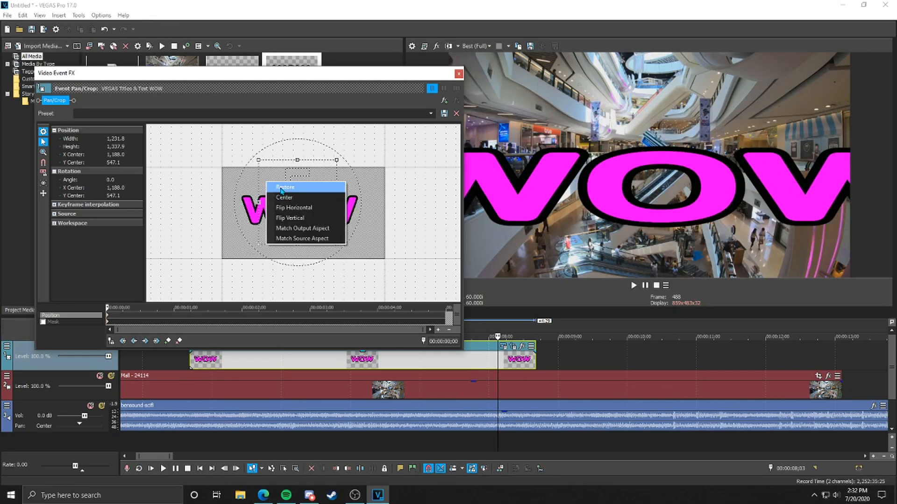
left_click(282, 188)
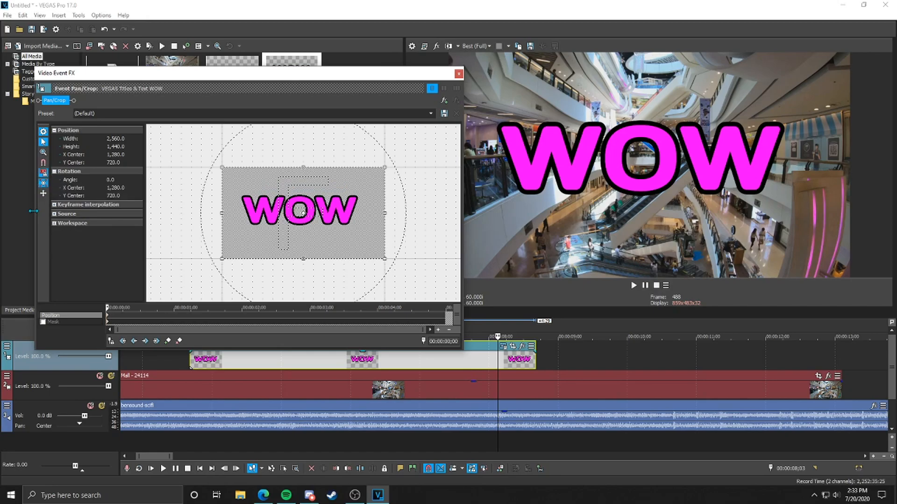
Step: Shrink the WOW crop frame proportionally around its centre to about 1,853.8 by 1,042.8
left_click_drag(219, 170, 243, 173)
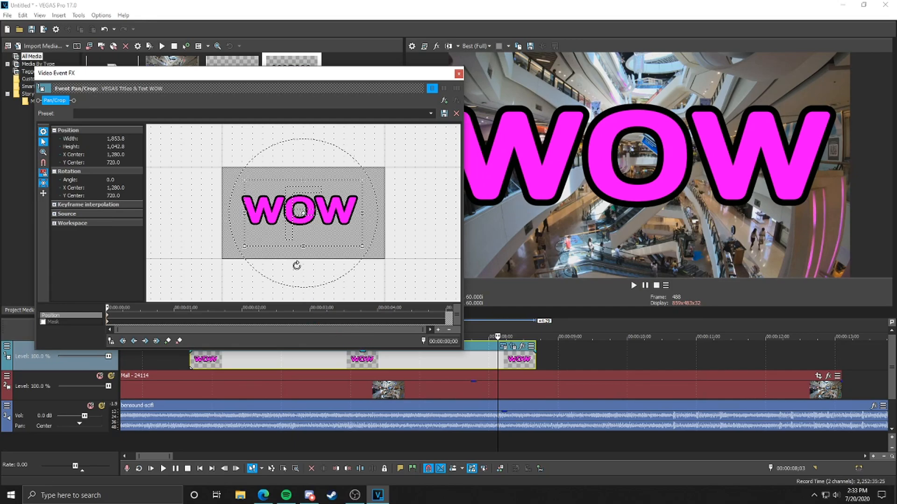
Step: Undo the last shrinking of the WOW crop frame and close the Pan/Crop window
key("ctrl+z")
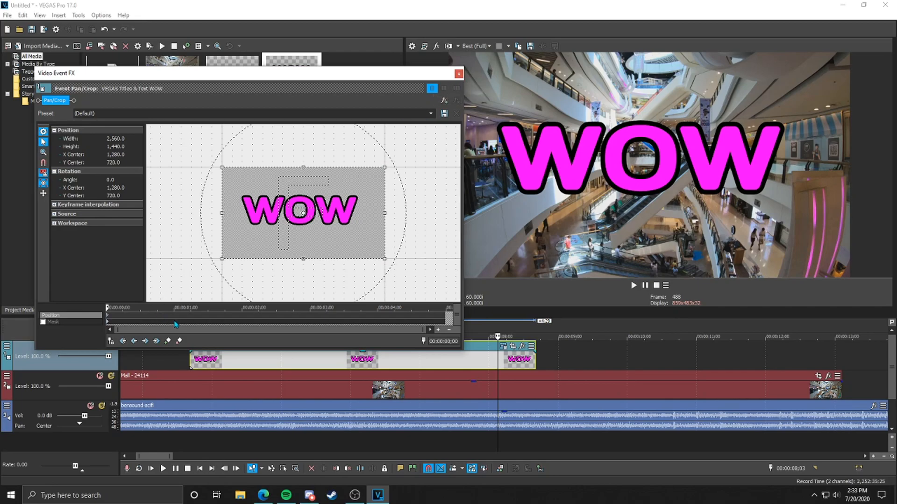
left_click(459, 74)
scroll(344, 354, "down", 5)
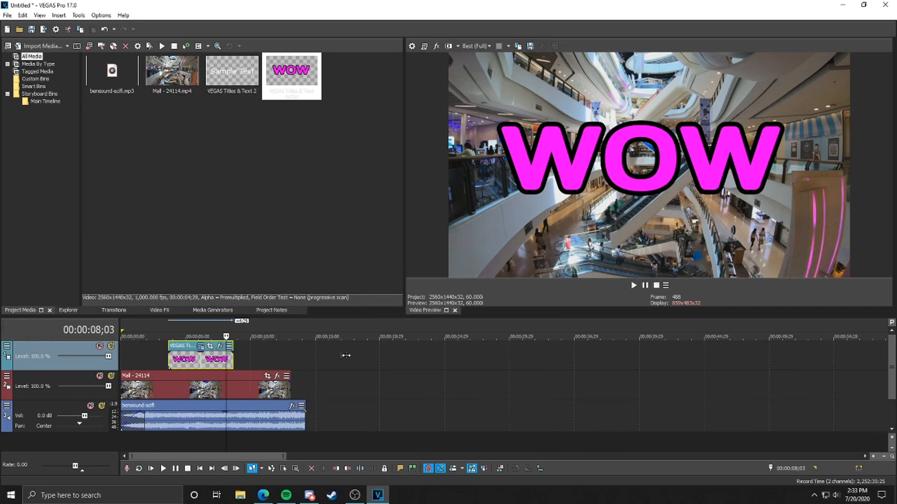
Step: Move the WOW event along its track to start at about 00:00:05;16
left_click(174, 360)
left_click_drag(181, 366, 205, 367)
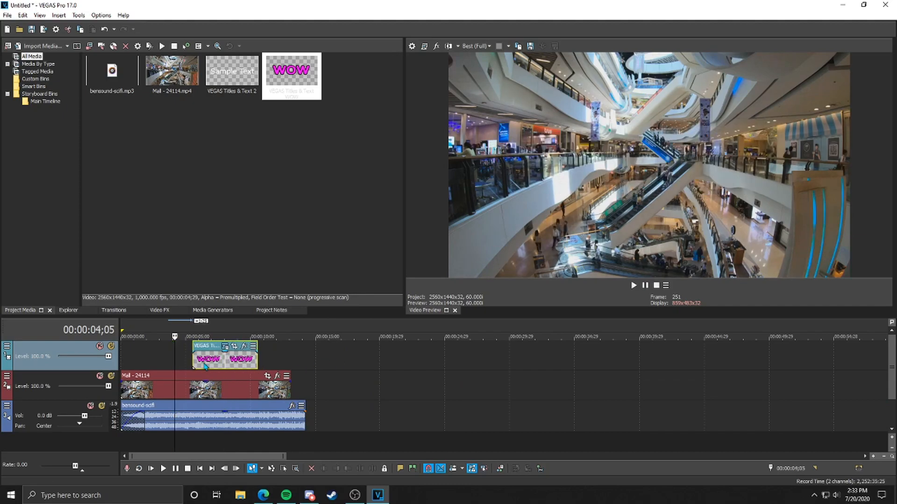
left_click(200, 366)
left_click(192, 397)
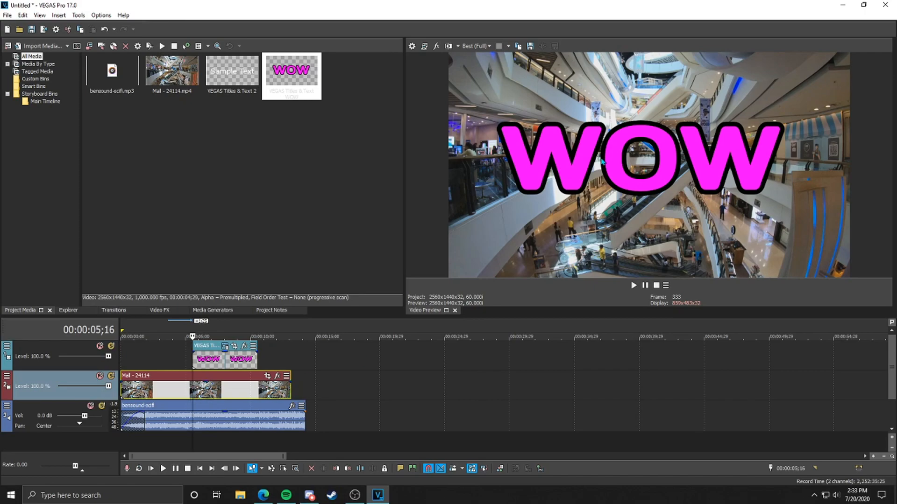
Step: Move the WOW event to the start of the timeline and extend its end to match the end of the Mall clip
left_click_drag(222, 368, 150, 368)
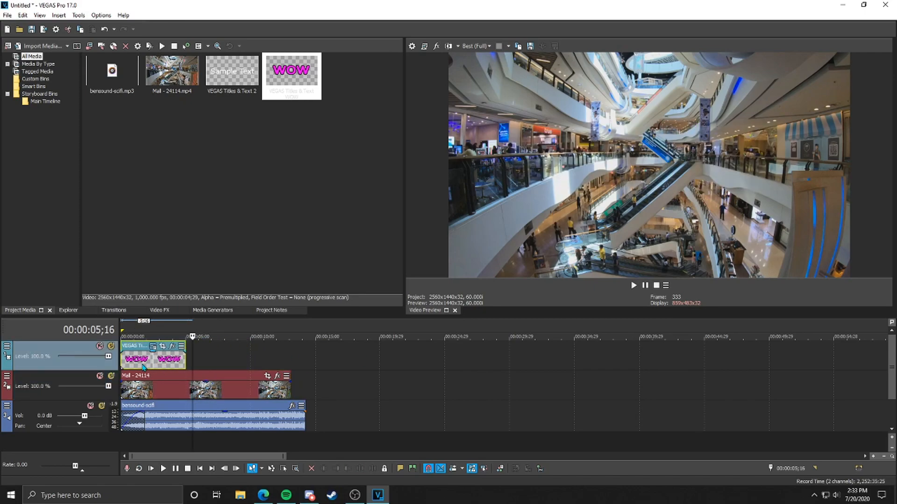
left_click(121, 362)
scroll(177, 391, "up", 6)
scroll(180, 393, "down", 4)
scroll(180, 393, "down", 4)
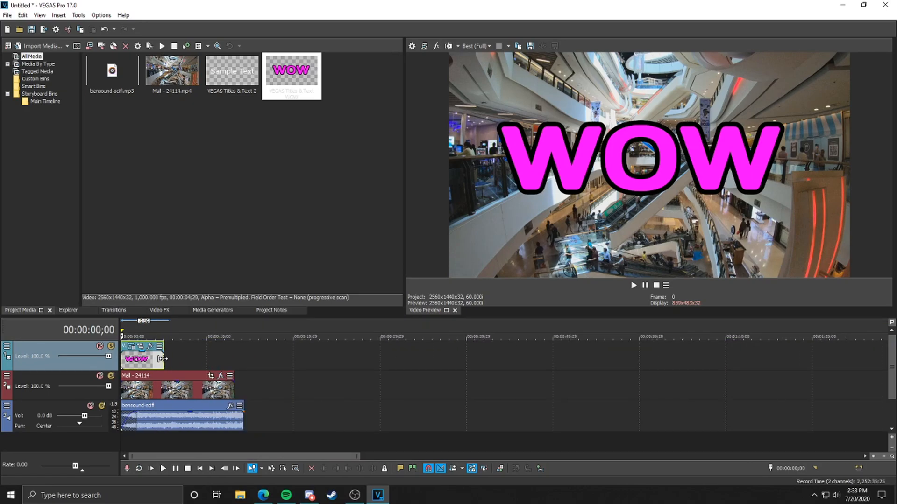
left_click_drag(163, 358, 232, 353)
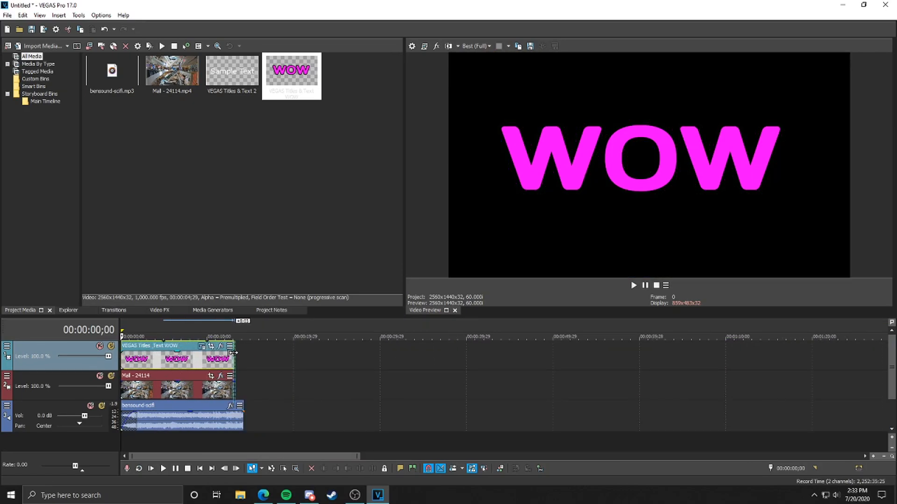
Step: Extend the Mall clip beyond its source length to end at about 30 seconds on the timeline
left_click(211, 358)
scroll(210, 359, "up", 4)
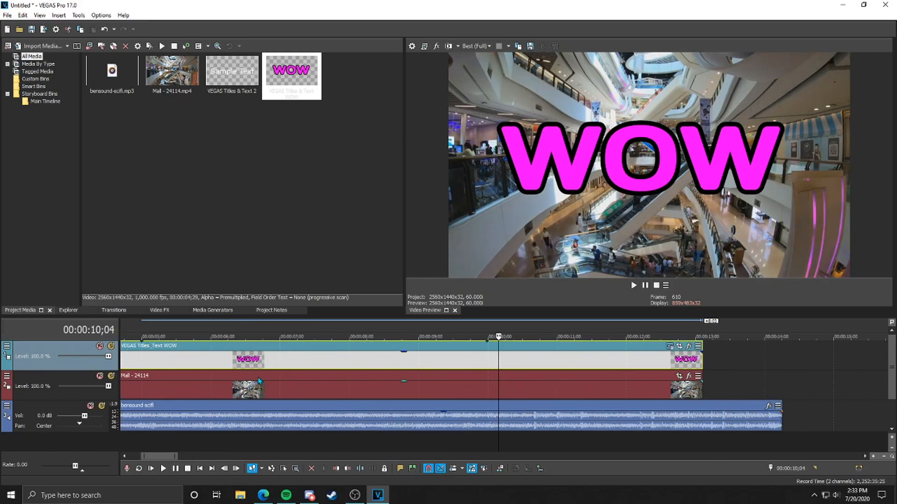
scroll(180, 357, "down", 2)
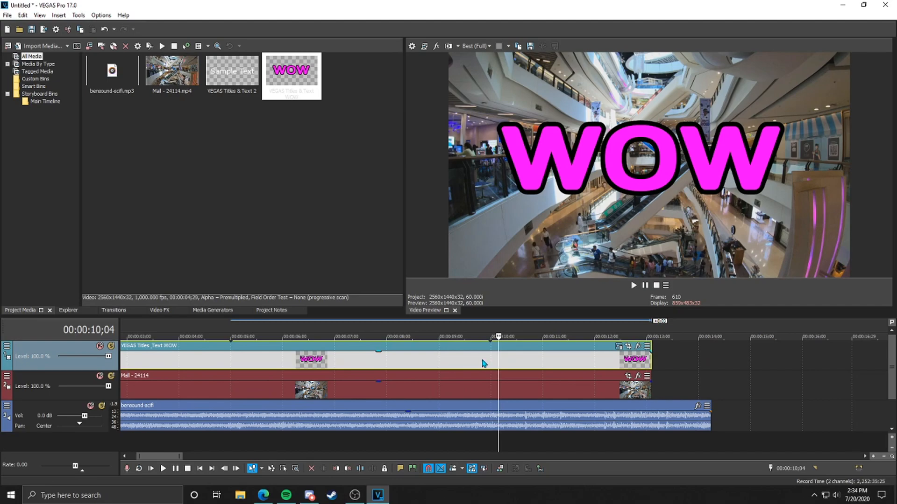
scroll(481, 363, "down", 2)
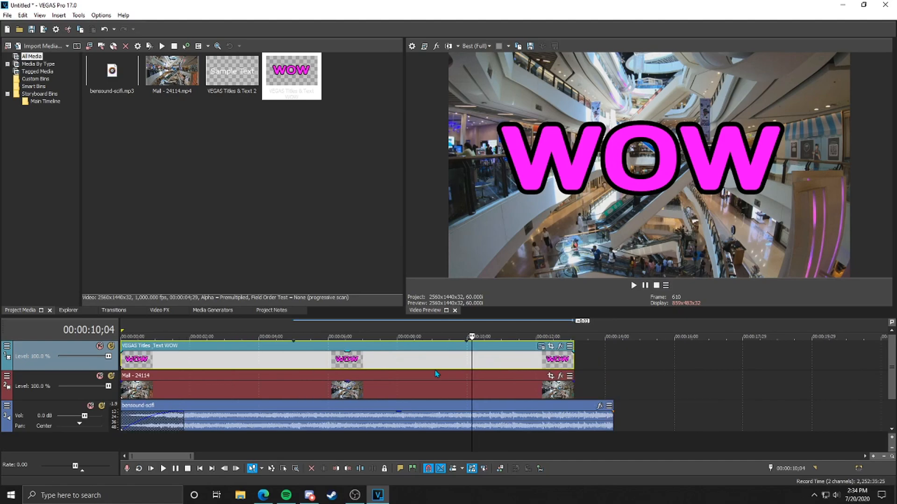
left_click(420, 388)
left_click_drag(501, 394, 587, 395)
scroll(542, 397, "down", 4)
left_click_drag(232, 391, 388, 397)
left_click(232, 395)
scroll(340, 400, "up", 5)
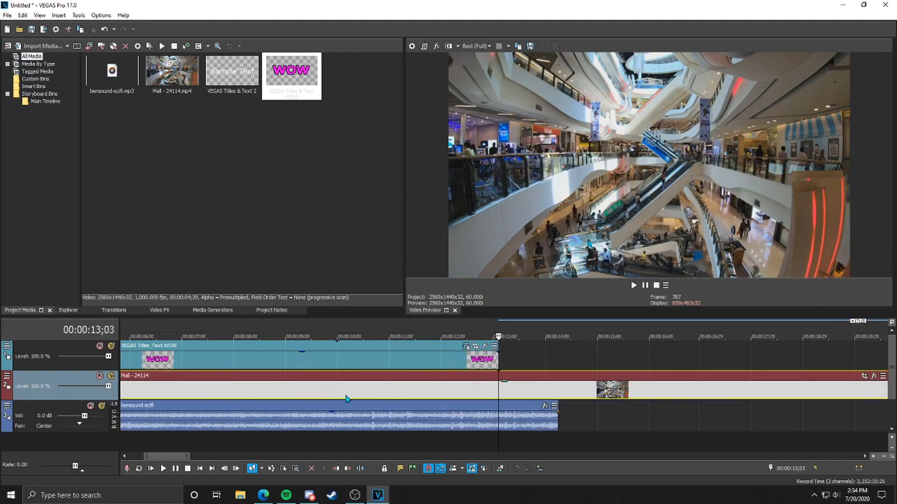
Step: Shorten the WOW event to end at about 12 seconds and play the Mall clip across its loop point
left_click(487, 395)
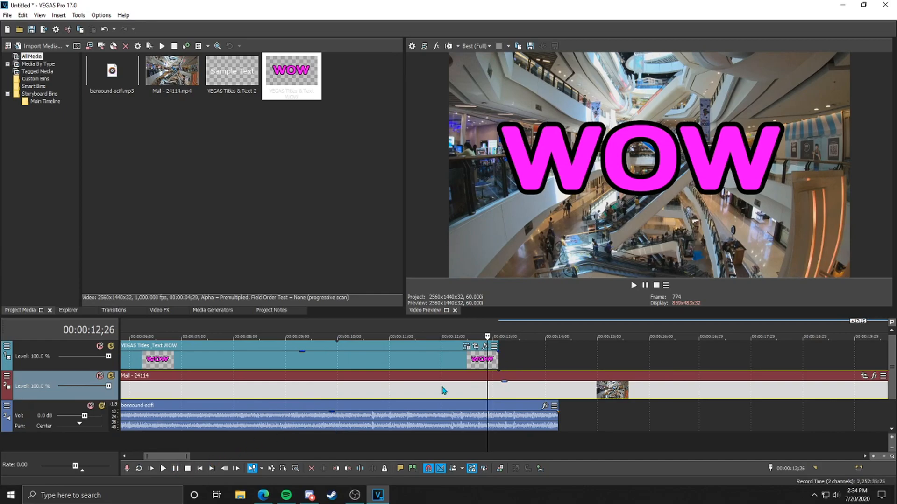
left_click_drag(494, 364, 456, 363)
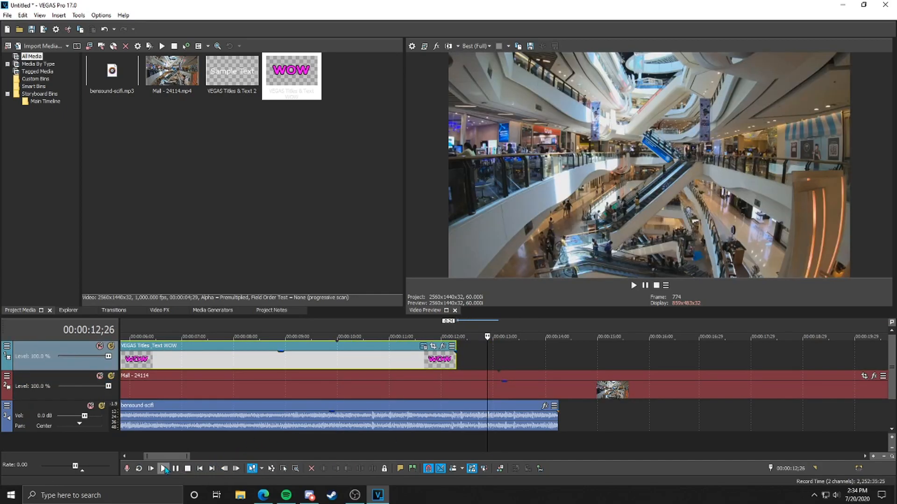
left_click(164, 469)
left_click(175, 469)
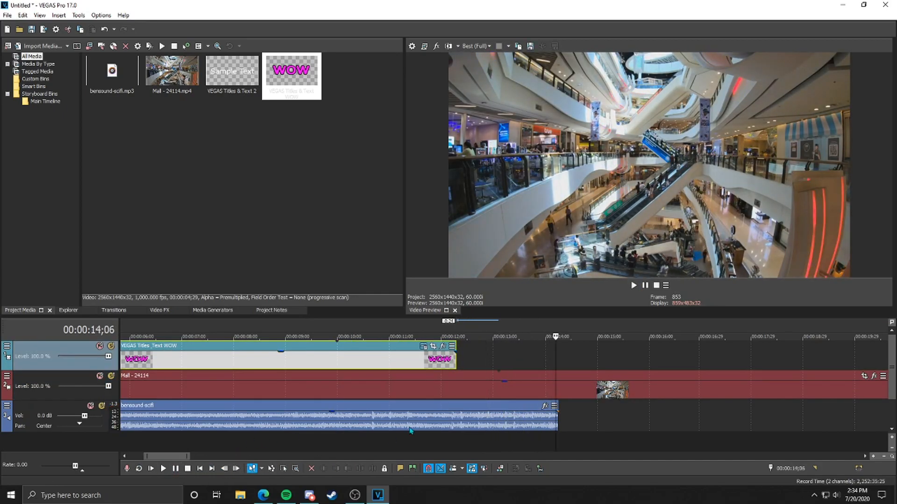
Step: Replay the Mall clip several times around its loop point near 13 seconds to examine where the footage repeats
left_click(469, 392)
left_click(468, 392)
left_click(178, 468)
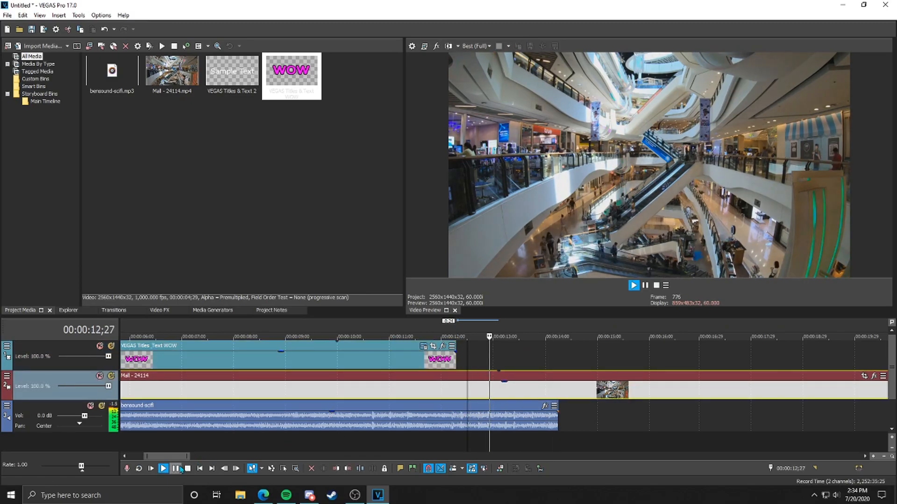
left_click(175, 469)
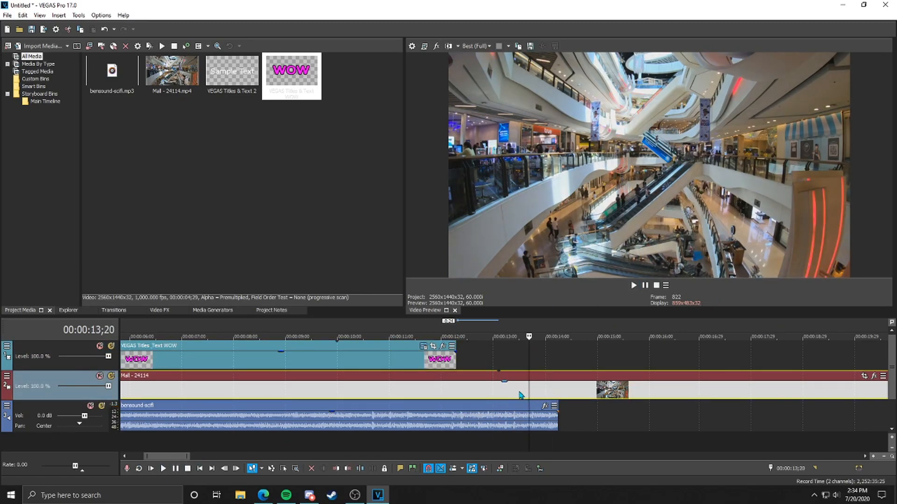
left_click(490, 409)
left_click(176, 469)
left_click(176, 469)
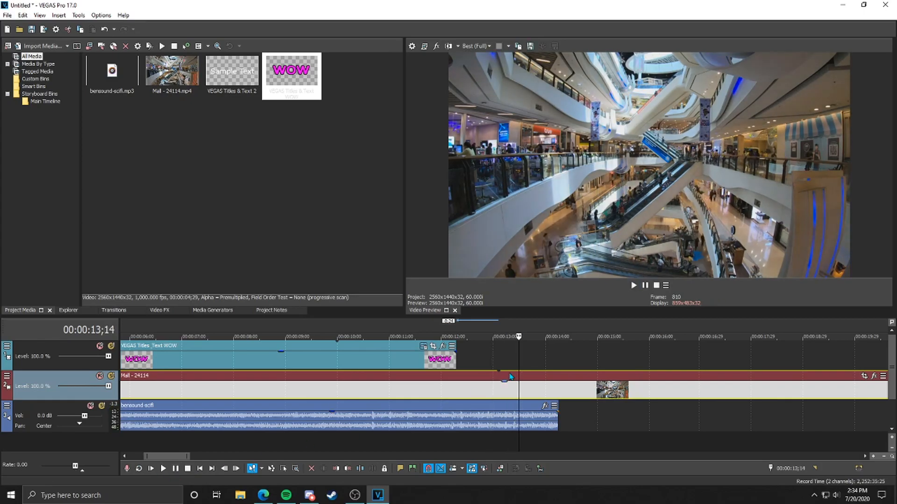
left_click(473, 396)
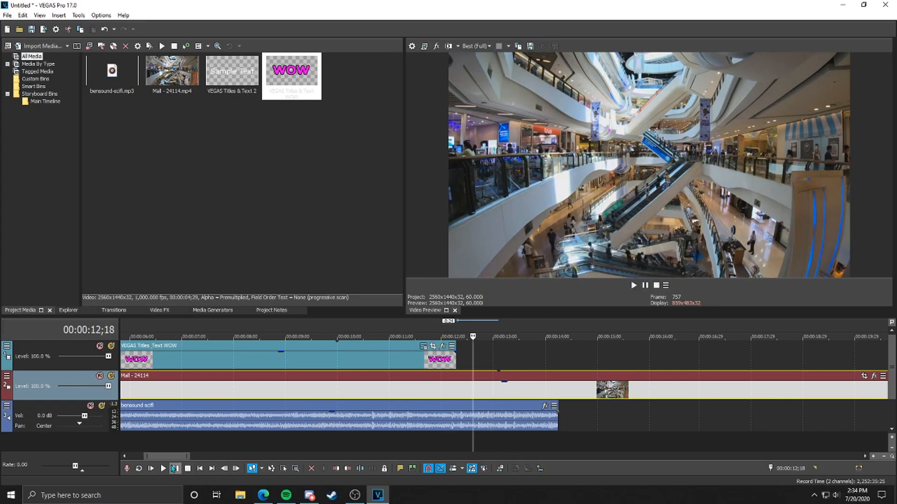
left_click(164, 468)
left_click(176, 469)
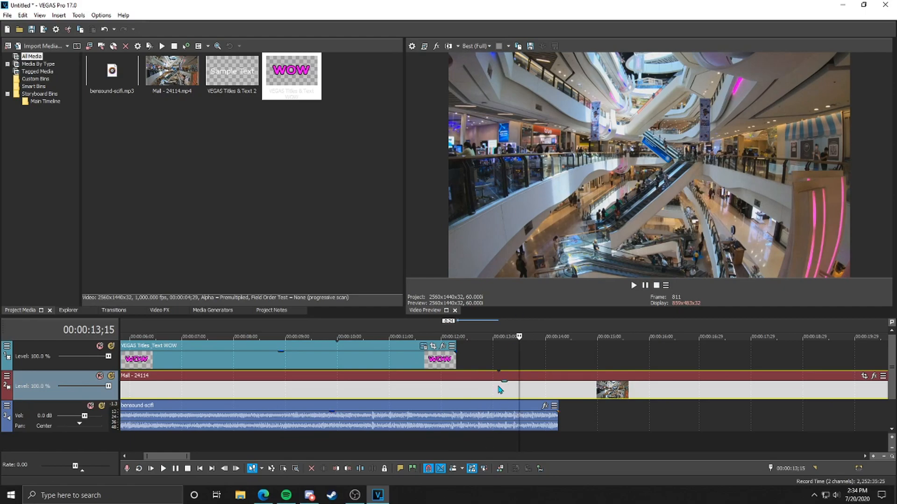
Step: Trim the Mall clip back to its loop point at about 13 seconds and extend the WOW event to the same end
scroll(500, 389, "down", 5)
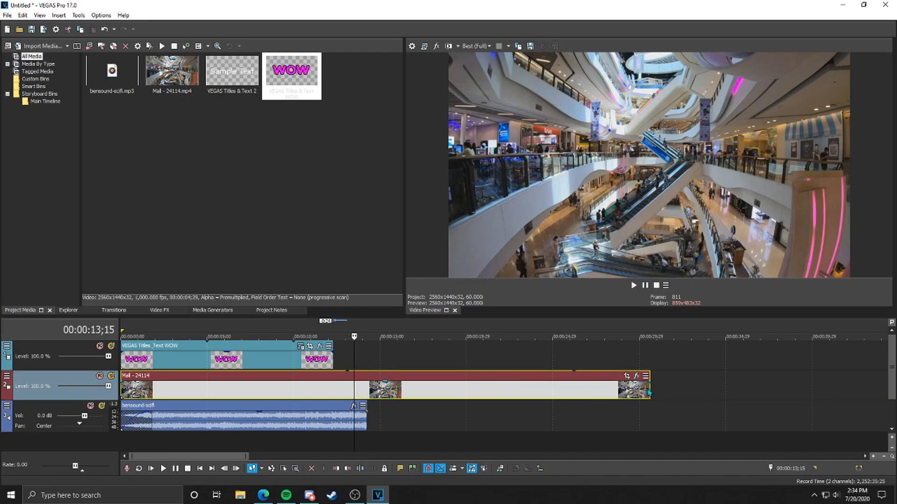
left_click_drag(650, 389, 347, 389)
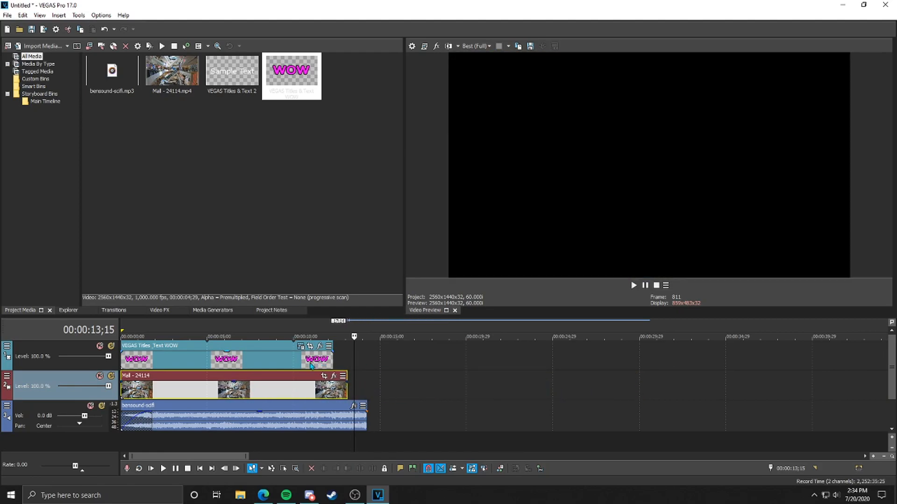
left_click(308, 359)
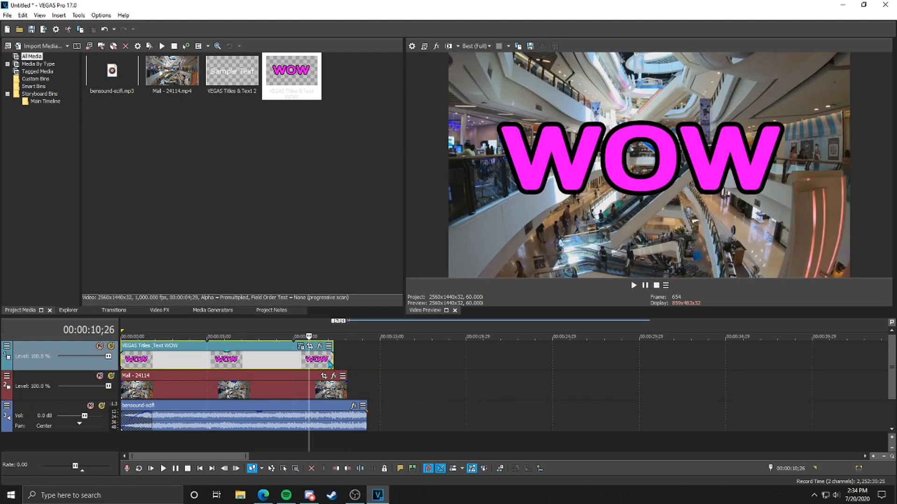
left_click(347, 397)
left_click(275, 360)
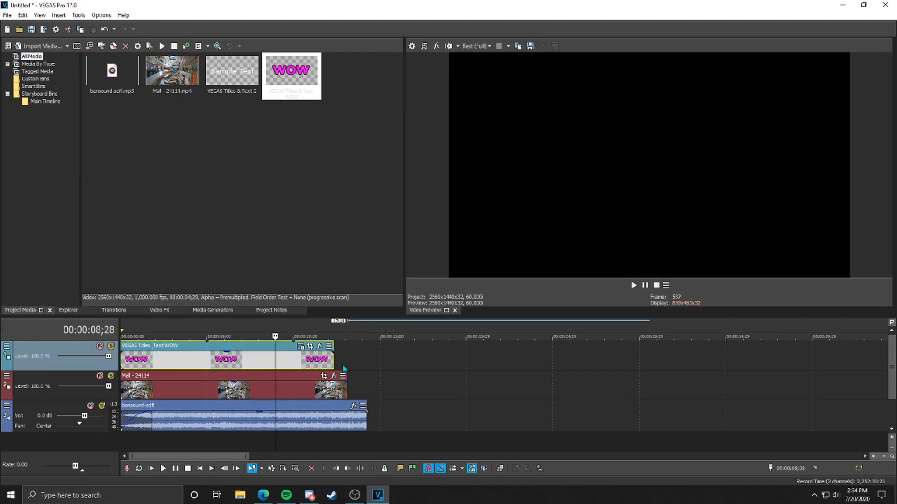
left_click_drag(333, 361, 312, 355)
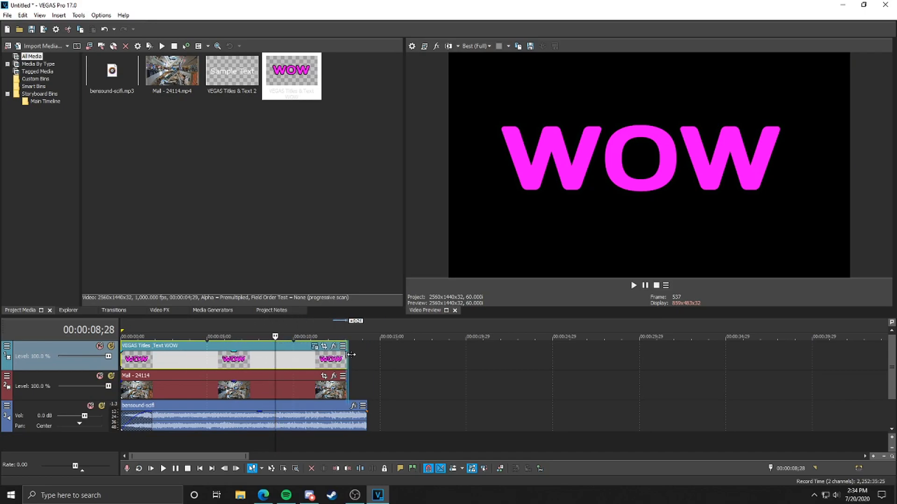
left_click_drag(351, 355, 347, 355)
left_click(290, 369)
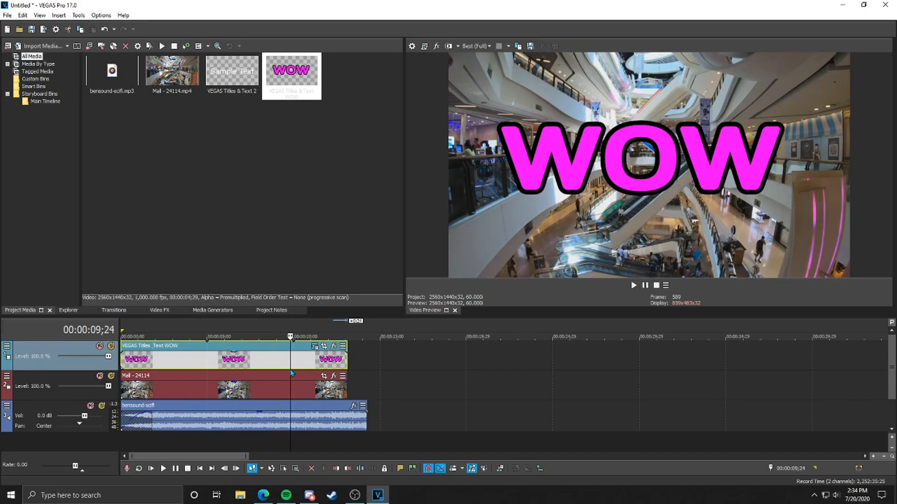
Step: In the WOW event's Pan/Crop, enlarge the crop frame to about 4,983.2 by 2,803.1 and centre it off the text at about 5,090.8, 669.9
left_click(325, 348)
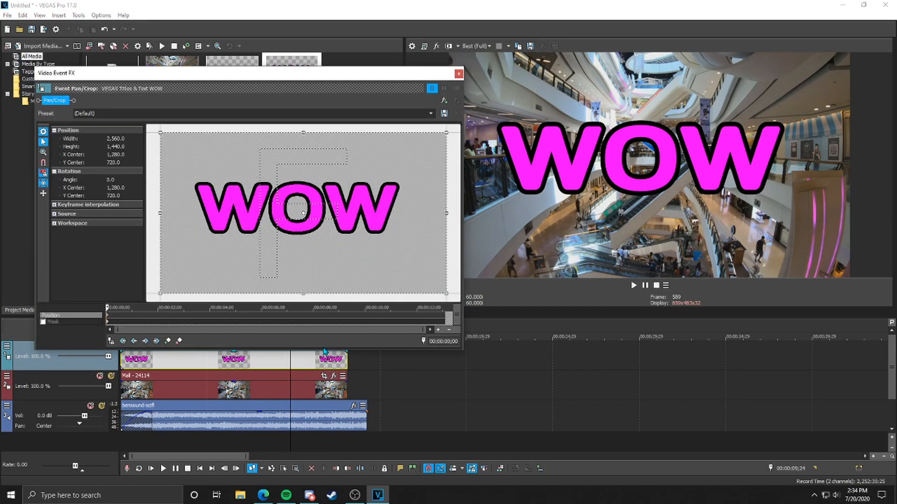
left_click_drag(284, 83, 266, 69)
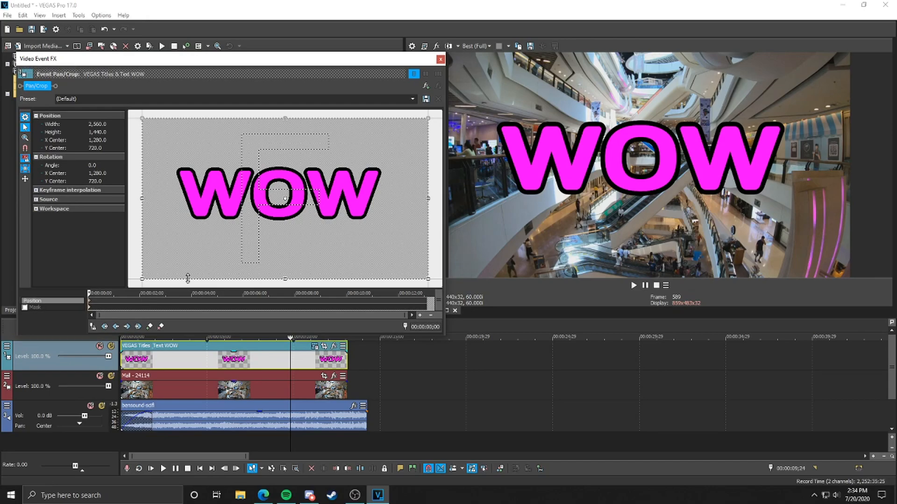
scroll(430, 243, "down", 3)
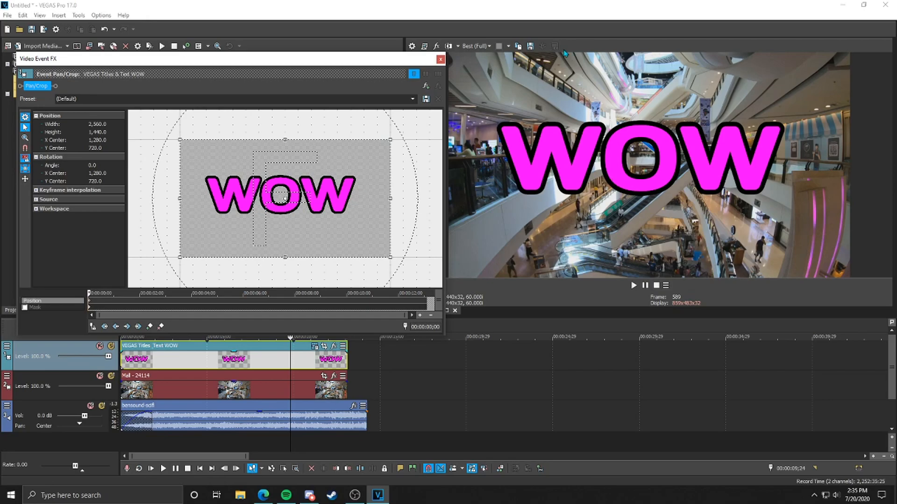
scroll(264, 145, "down", 3)
left_click_drag(212, 158, 140, 119)
scroll(249, 161, "down", 2)
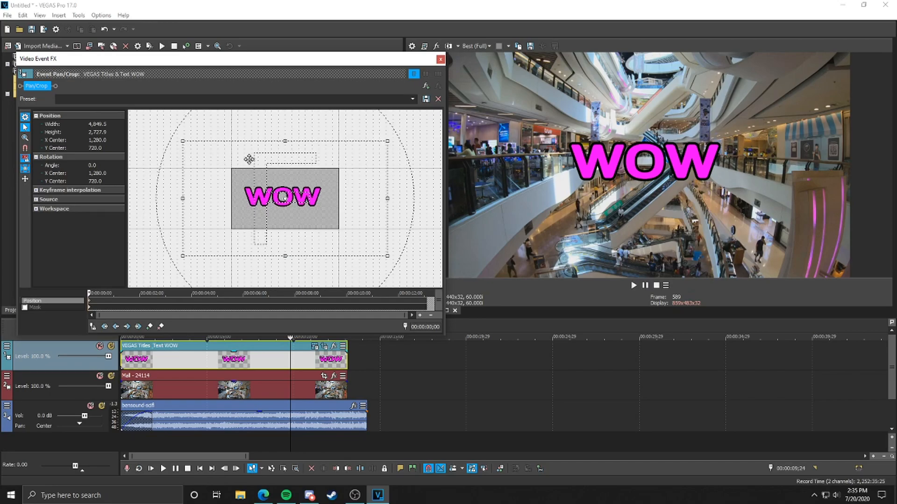
scroll(249, 161, "down", 2)
mouse_move(218, 160)
left_mouse_down()
mouse_move(194, 140)
mouse_move(215, 154)
left_mouse_up()
left_click_drag(265, 201, 372, 195)
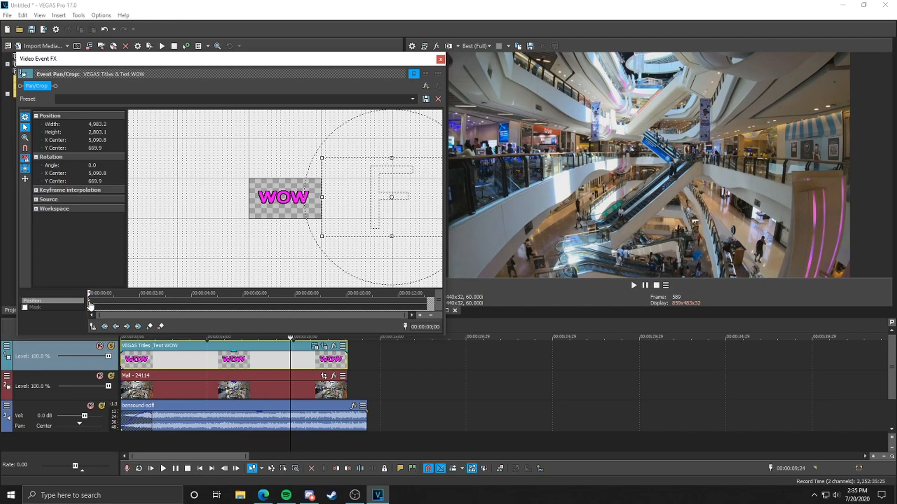
Step: Create a position keyframe at about 00:00:00;14 with the crop frame moved back over the text, centred at about 1,386.9, 552.9
mouse_move(89, 294)
left_mouse_down()
mouse_move(394, 294)
mouse_move(76, 284)
left_mouse_up()
scroll(119, 303, "up", 5)
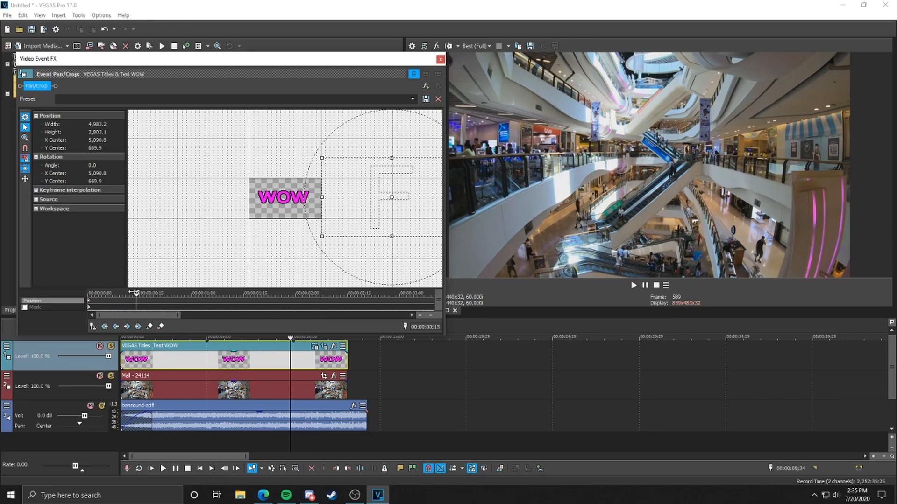
left_click_drag(111, 293, 137, 288)
scroll(248, 294, "down", 3)
scroll(242, 258, "down", 1)
left_click_drag(374, 198, 294, 189)
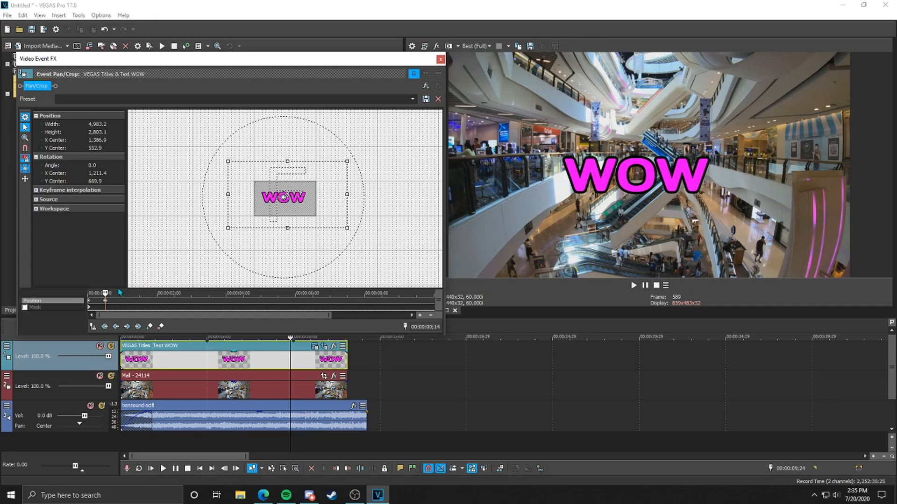
Step: Turn on Sync Cursor in Pan/Crop and place the timeline cursor in the WOW event at about 00:00:08;26
mouse_move(104, 293)
left_mouse_down()
mouse_move(87, 292)
mouse_move(107, 292)
left_mouse_up()
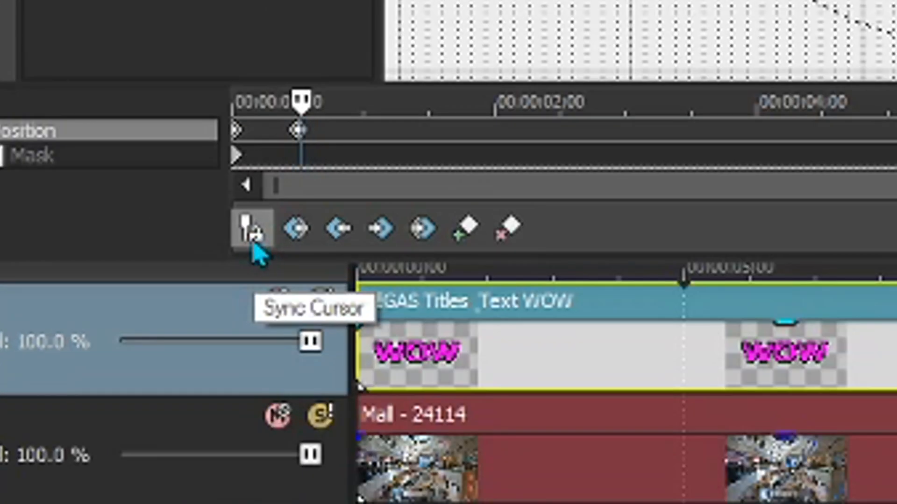
left_click(253, 240)
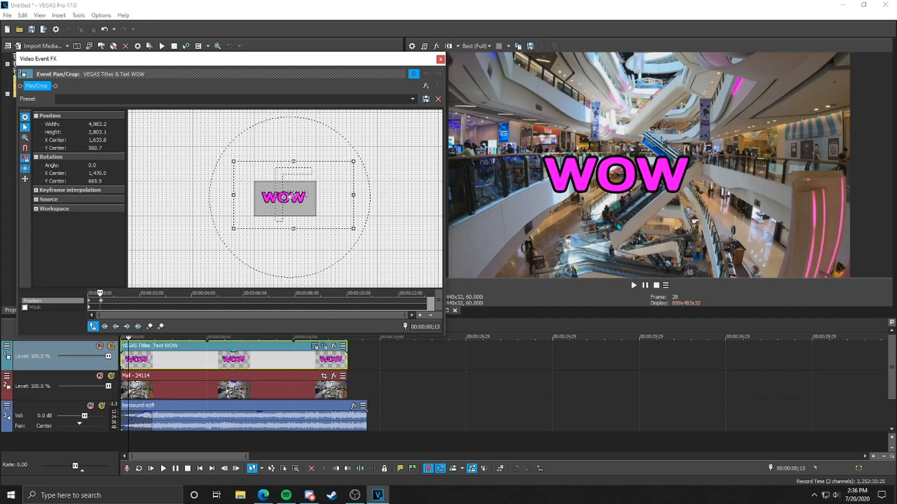
left_click(274, 362)
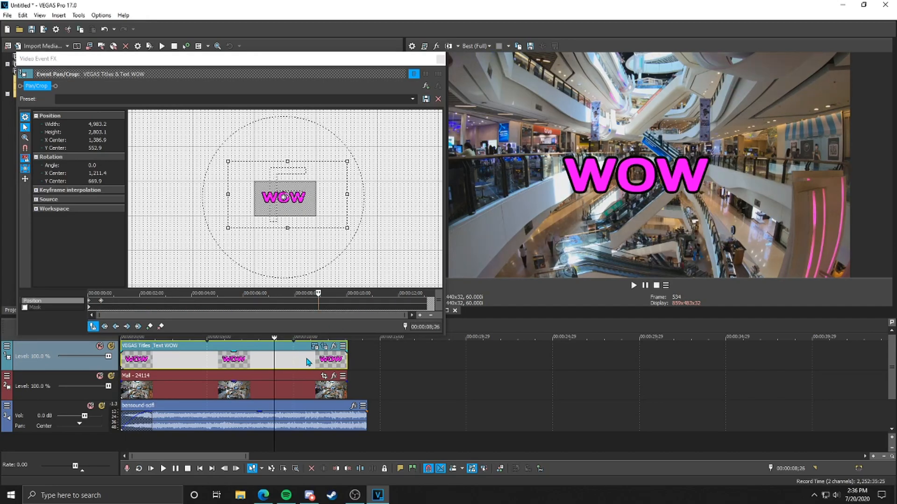
Step: Place the timeline cursor at about 00:00:10;22, turn off Sync Cursor, check the WOW event's position keyframes, and close Pan/Crop
left_click(307, 362)
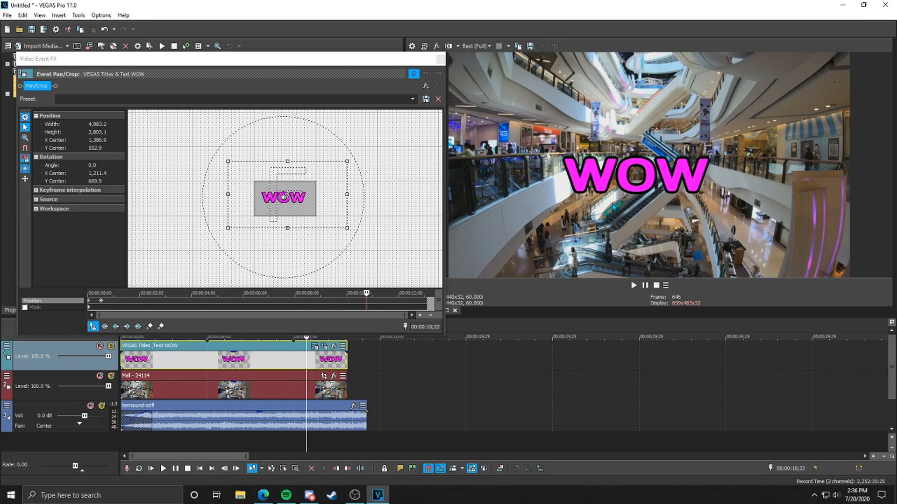
left_click(93, 326)
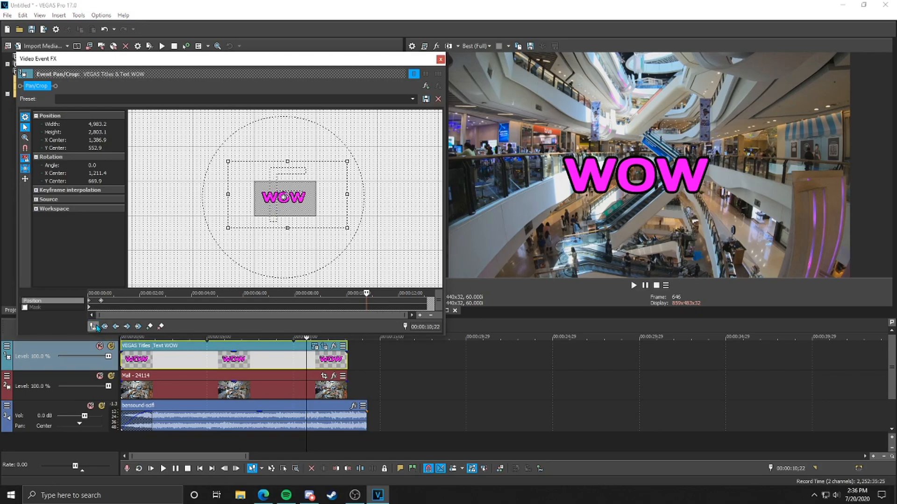
left_click(100, 301)
left_click(90, 302)
left_click_drag(88, 293, 150, 293)
left_click(440, 60)
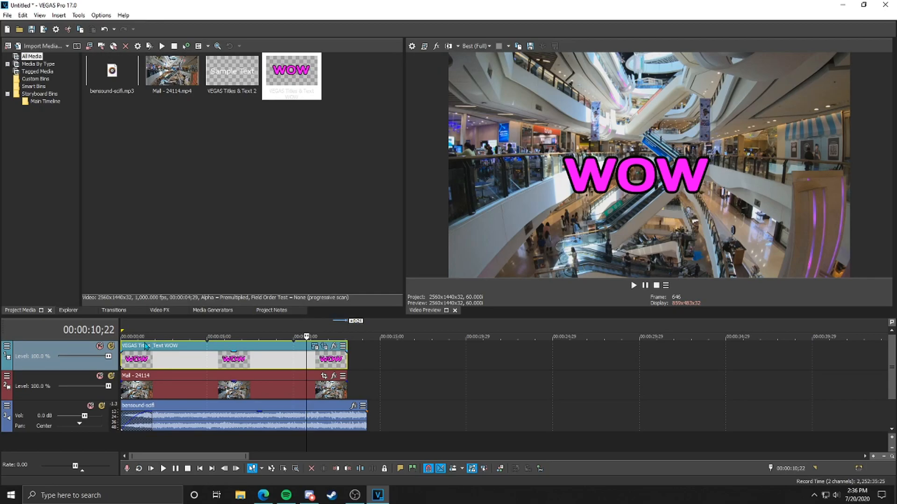
Step: Play back the WOW text's slide-in from the start of the timeline and pause
key("Home")
left_click(163, 469)
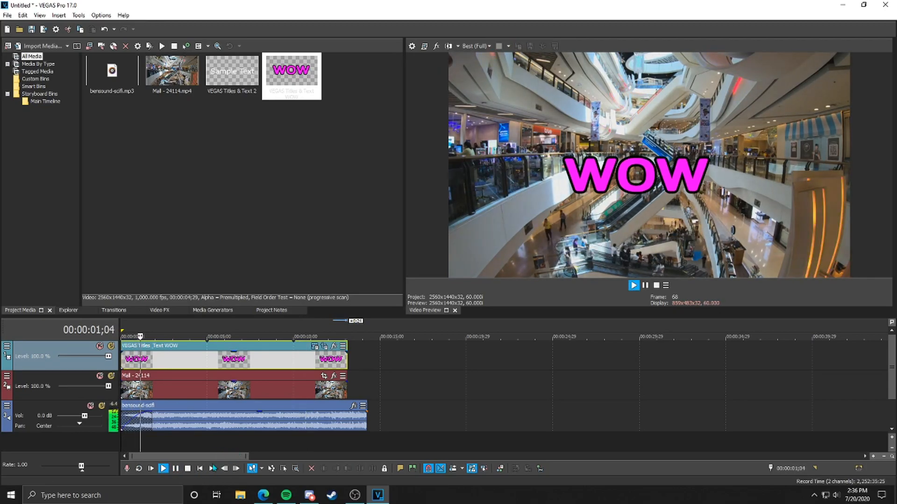
left_click(176, 469)
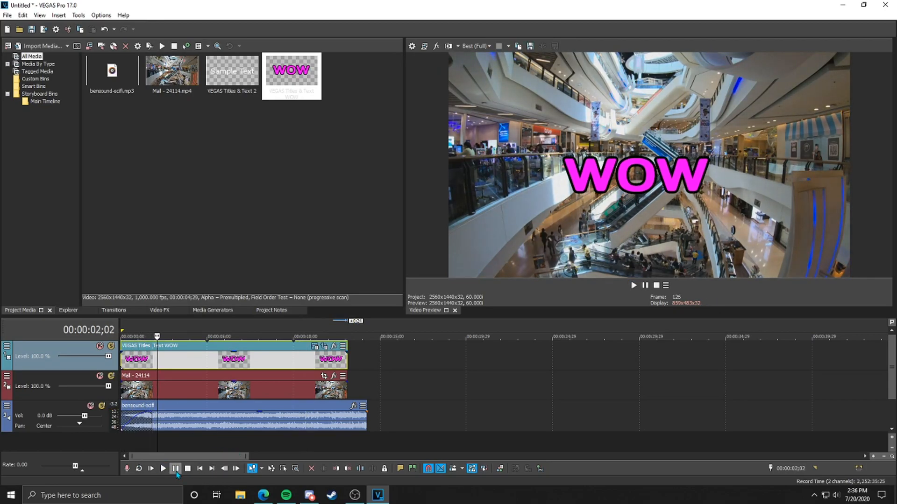
Step: Move the WOW event's second position keyframe to about 00:00:01;17 in Pan/Crop
left_click(325, 347)
left_click_drag(100, 302, 129, 302)
scroll(228, 254, "down", 2)
scroll(228, 254, "down", 3)
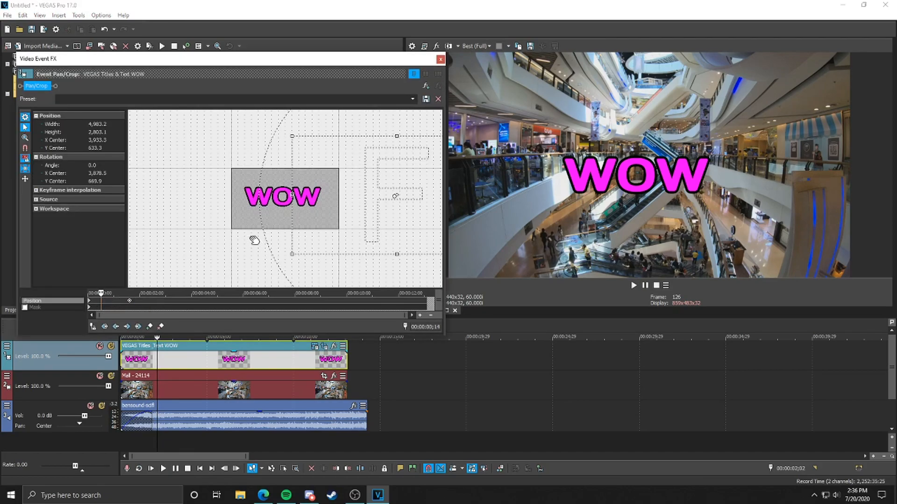
Step: At the second position keyframe, lower the crop frame slightly to a centre of about 1,386.9, 634.6 and close Pan/Crop
left_click(90, 305)
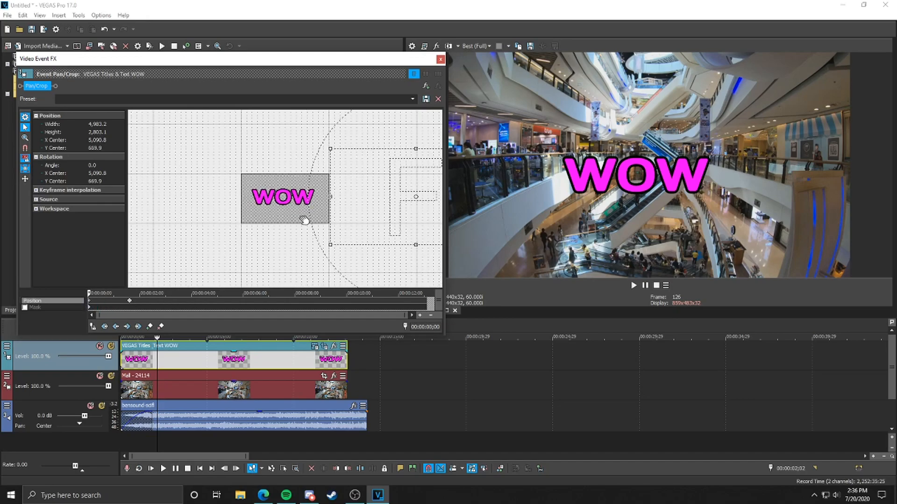
left_click_drag(92, 293, 125, 293)
left_click(130, 302)
left_click_drag(262, 208, 263, 211)
mouse_move(128, 293)
left_mouse_down()
mouse_move(92, 291)
mouse_move(128, 287)
left_mouse_up()
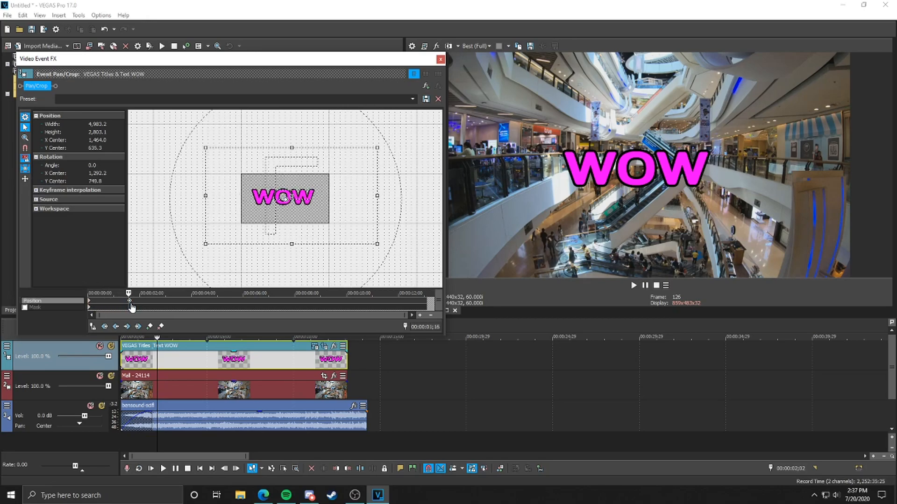
left_click(440, 58)
Step: Replay the timeline from the start to check the slower slide-in of the WOW text
left_click(199, 469)
left_click(163, 469)
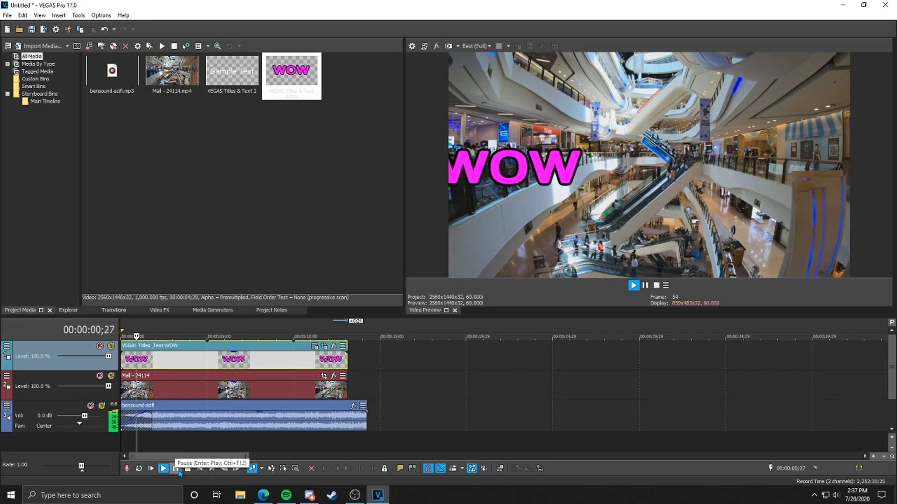
left_click(176, 468)
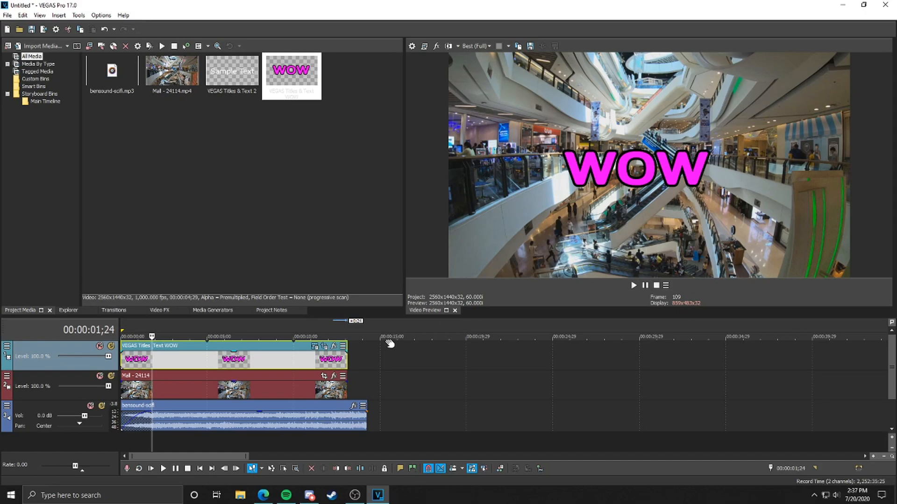
Step: Copy the WOW event's second position keyframe and paste it at about 12 seconds in the Pan/Crop timeline
left_click(324, 348)
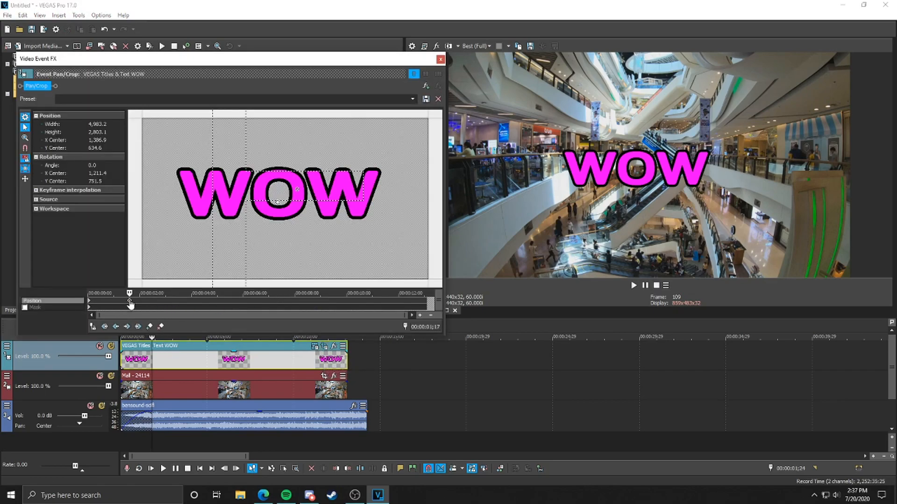
left_click_drag(131, 293, 399, 300)
scroll(294, 247, "down", 4)
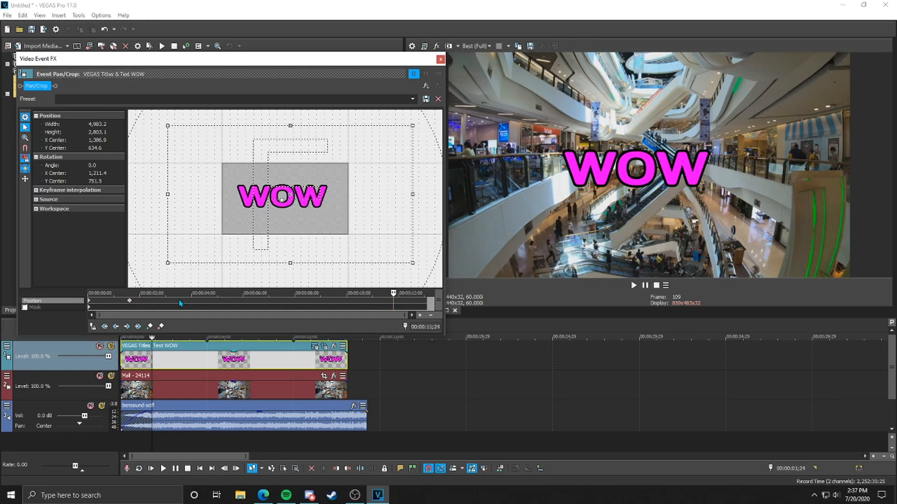
right_click(130, 302)
left_click(146, 320)
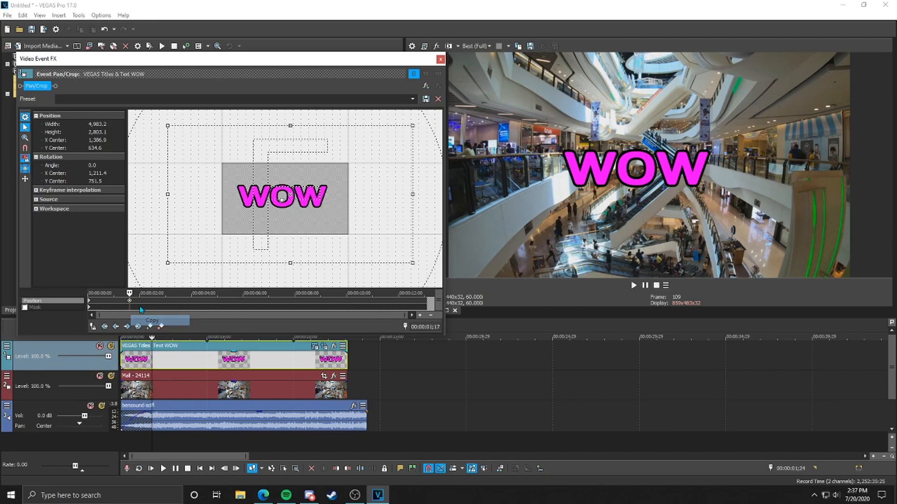
left_click_drag(130, 294, 311, 293)
right_click(397, 304)
left_click(422, 332)
mouse_move(396, 293)
left_mouse_down()
mouse_move(131, 290)
mouse_move(393, 290)
left_mouse_up()
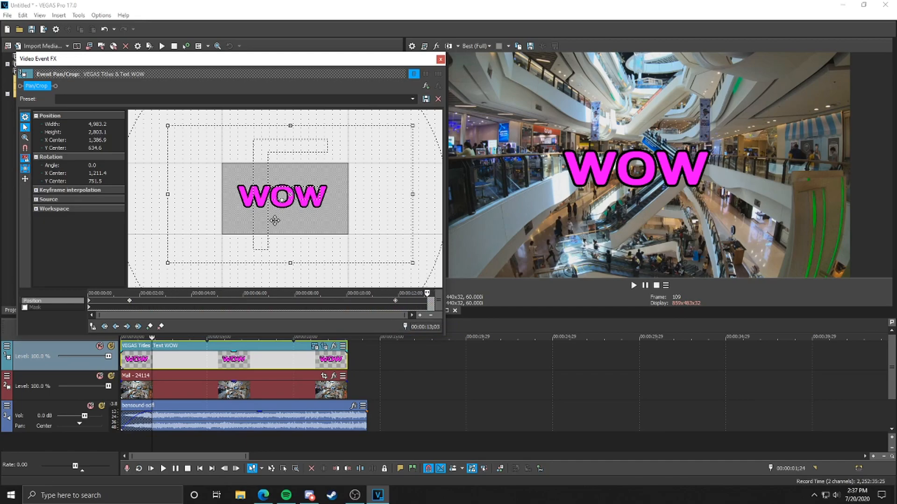
Step: Add an end position keyframe at about 00:00:13;03 with the crop frame shifted left off the text, and close Pan/Crop
left_click_drag(283, 220, 197, 211)
left_click(396, 301)
left_click_drag(400, 291, 69, 281)
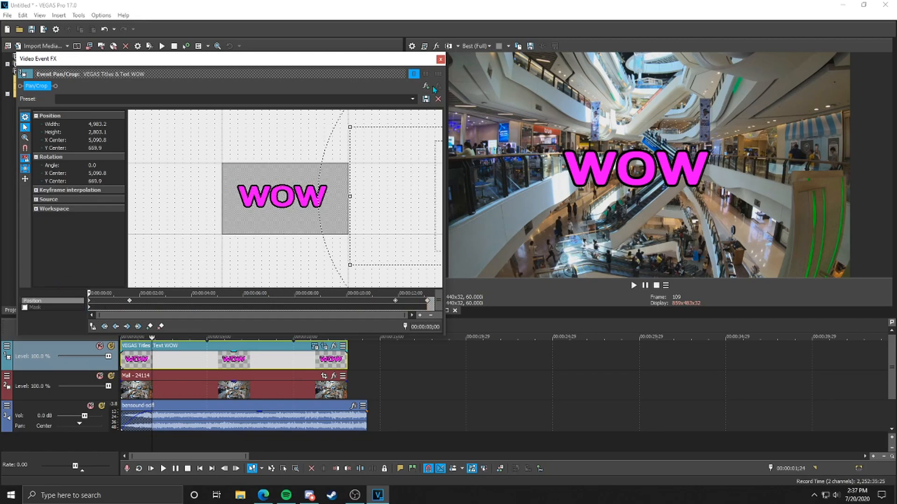
left_click(440, 59)
Step: Play back the WOW slide-in from the start and the slide-out from about 00:00:10;28
key("Home")
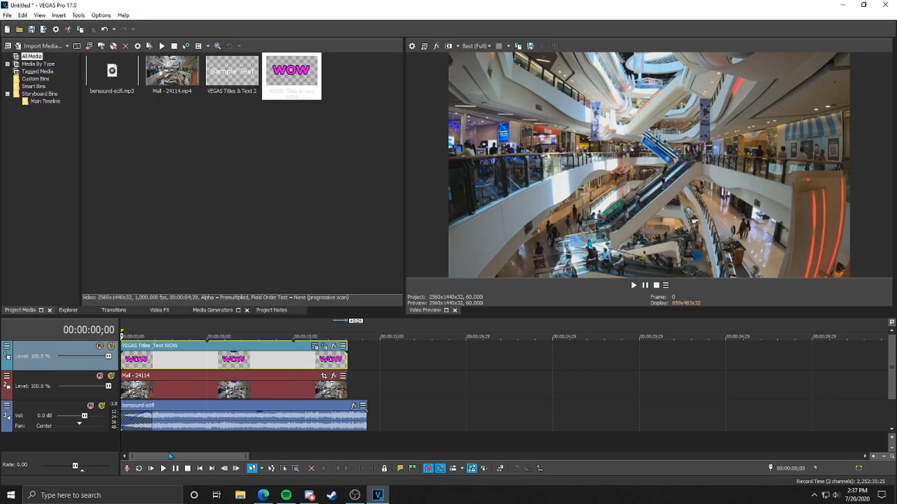
key("space")
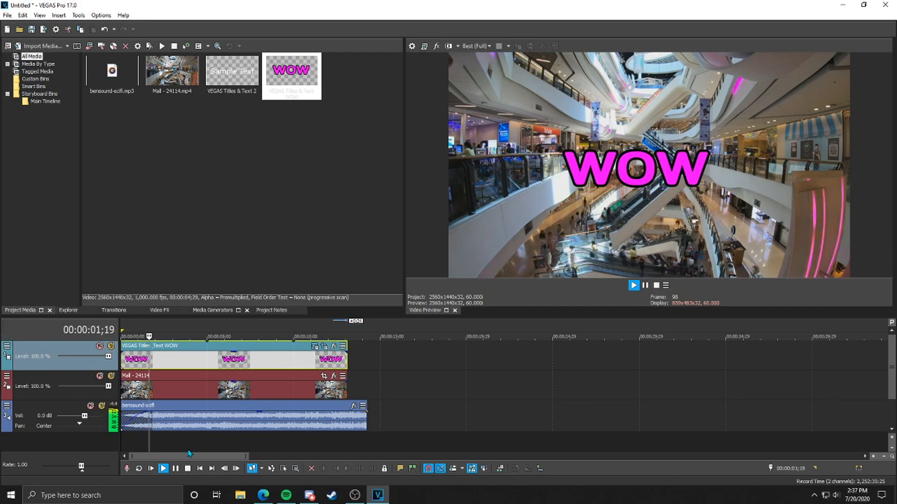
key("space")
left_click(310, 367)
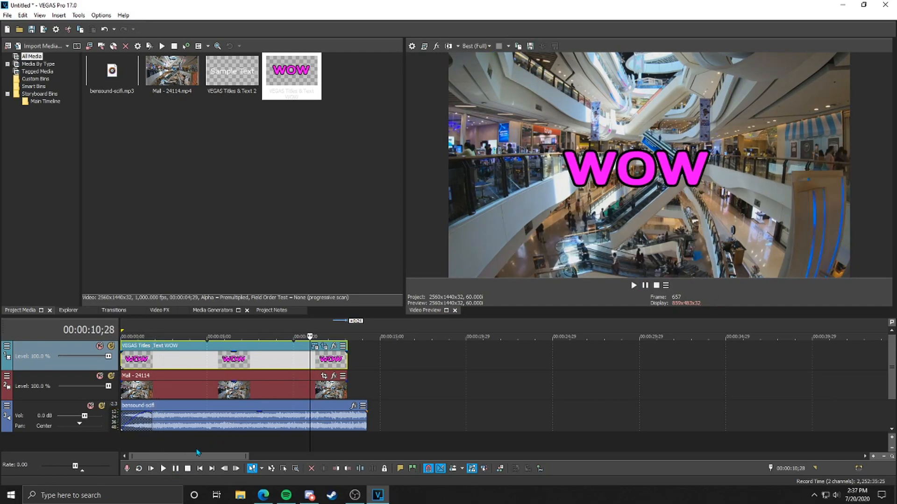
key("space")
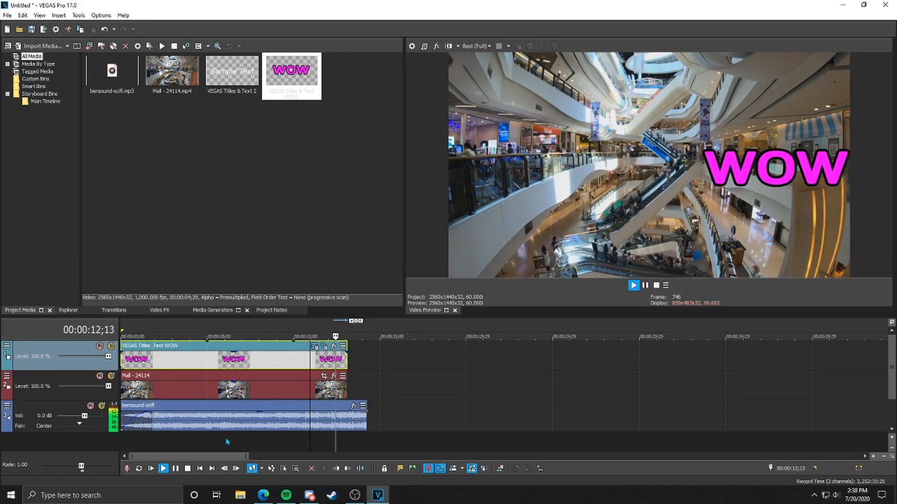
key("space")
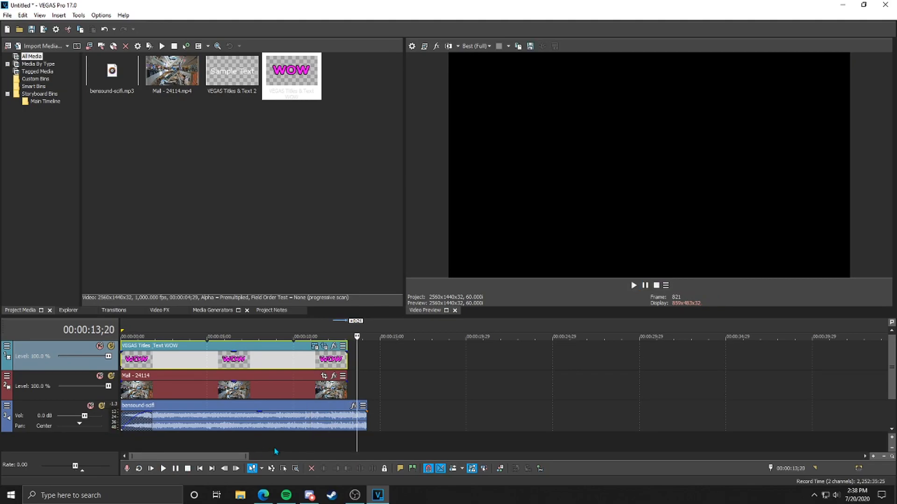
Step: Delete all position keyframes after the first one in the WOW event's Pan/Crop
left_click(326, 346)
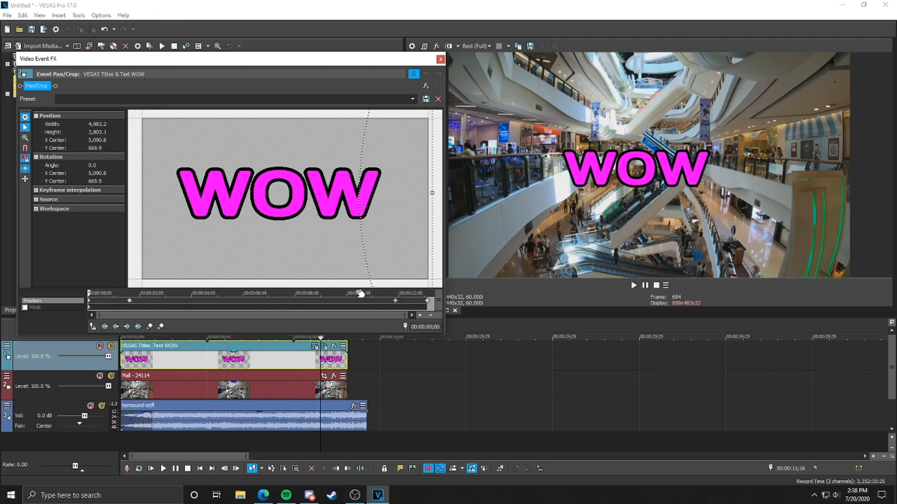
left_click(130, 301)
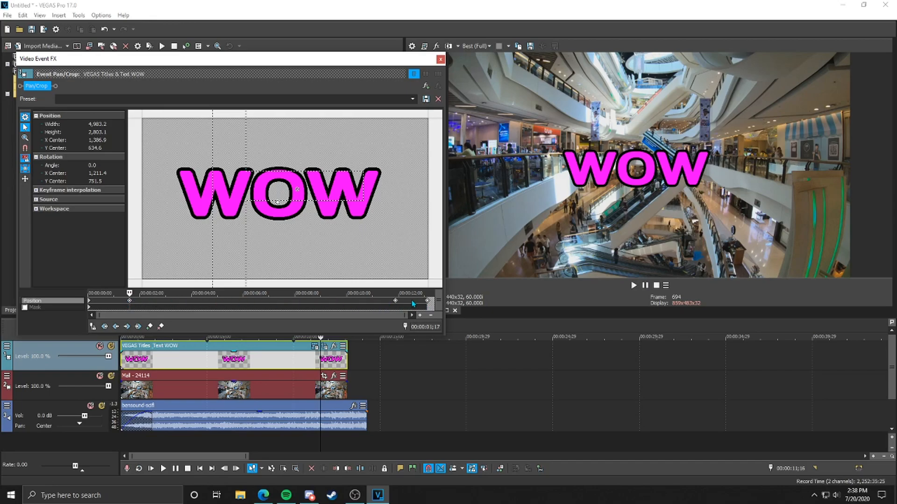
right_click(396, 305)
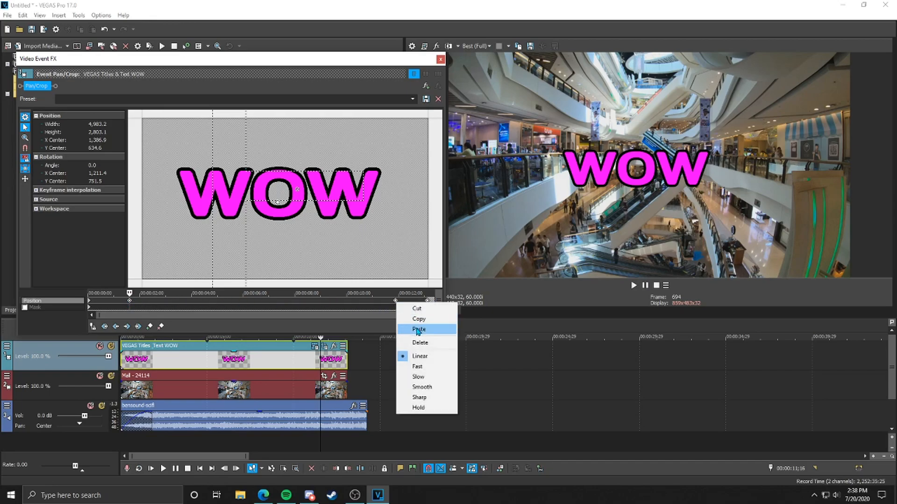
left_click(411, 343)
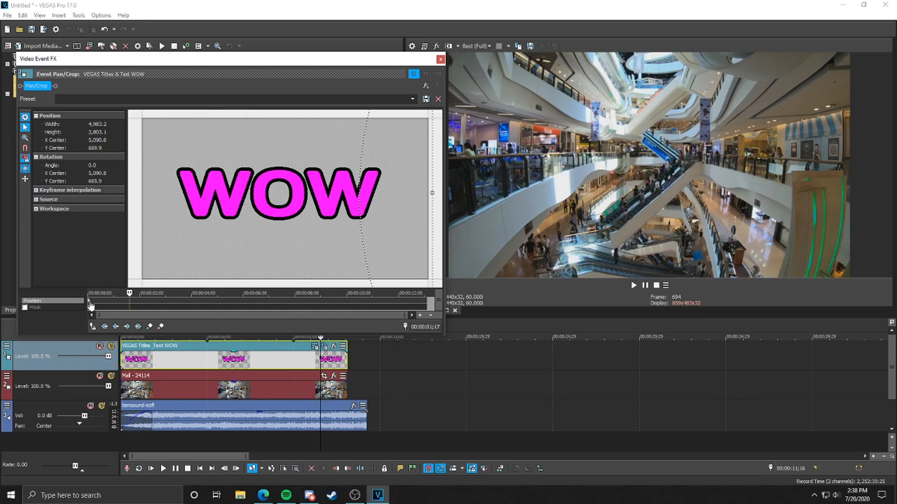
Step: Restore the crop frame of the WOW event's first keyframe to its default and enlarge it to 20,480 by 11,520 around the centre
scroll(296, 225, "down", 5)
right_click(361, 209)
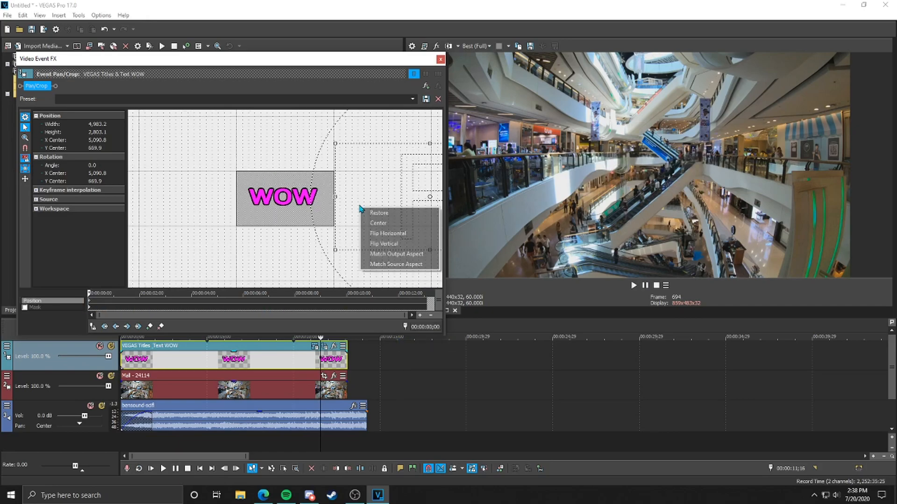
left_click(378, 213)
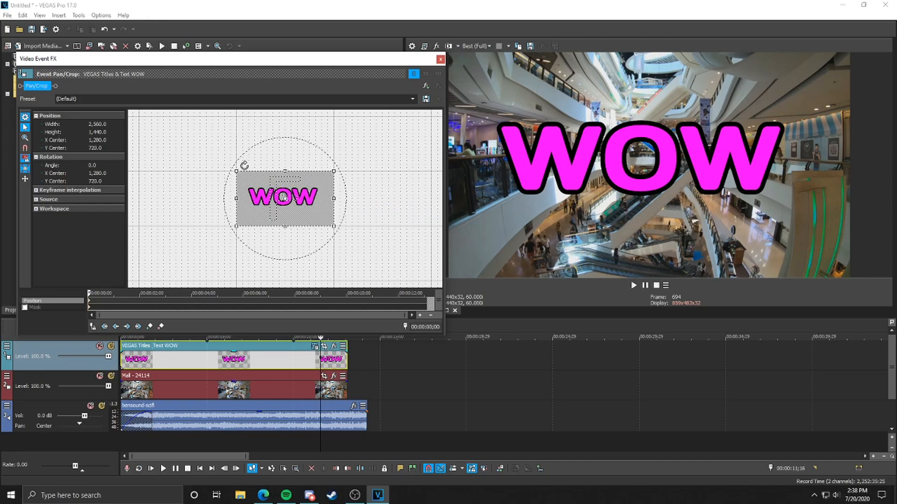
left_click_drag(236, 171, 169, 133)
scroll(276, 169, "down", 5)
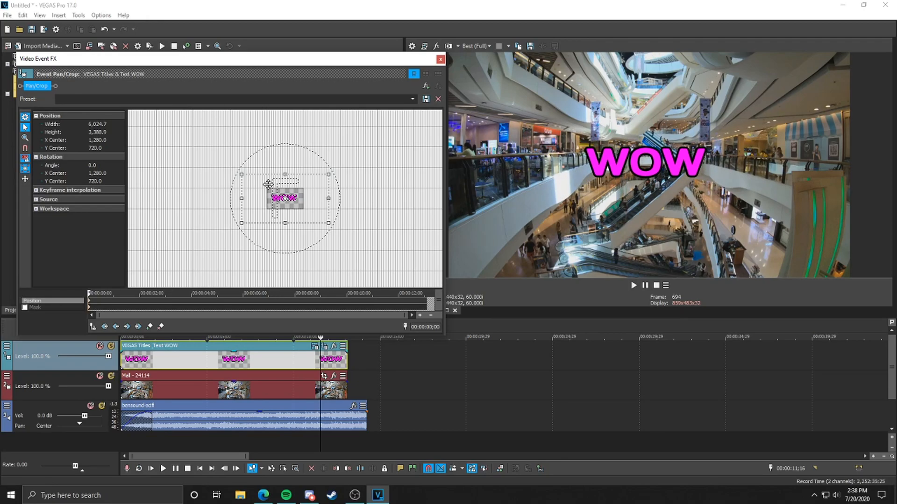
left_click_drag(241, 175, 138, 123)
scroll(229, 175, "down", 4)
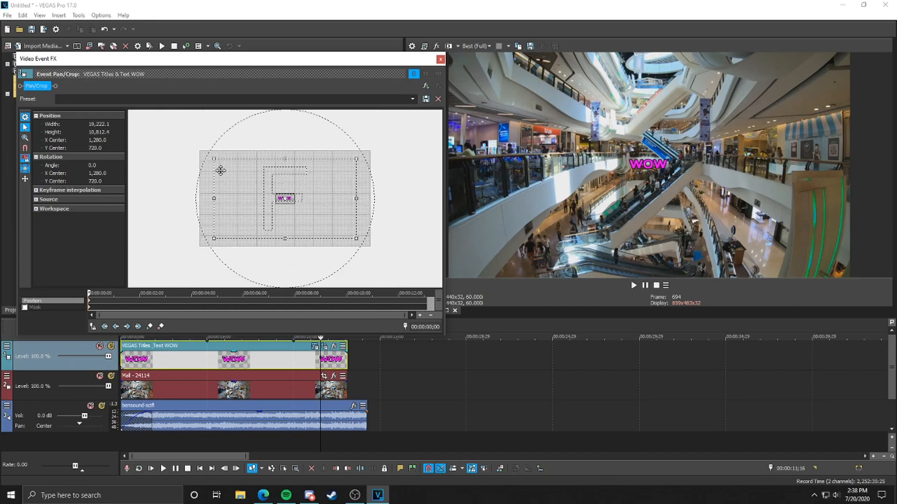
left_click_drag(214, 159, 166, 136)
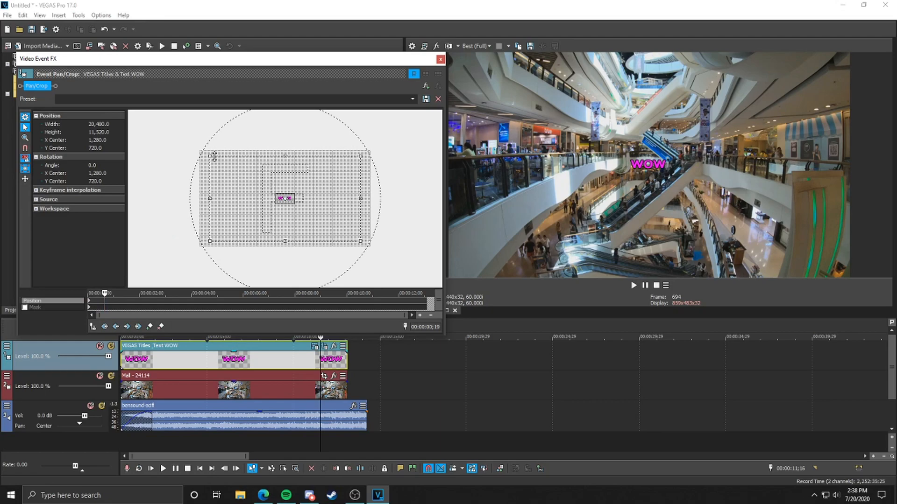
Step: Create a position keyframe at about 00:00:00;19 with the crop frame shrunk to about 183.7 wide, and close Pan/Crop
left_click_drag(209, 157, 271, 235)
mouse_move(106, 293)
left_mouse_down()
mouse_move(90, 294)
mouse_move(107, 294)
left_mouse_up()
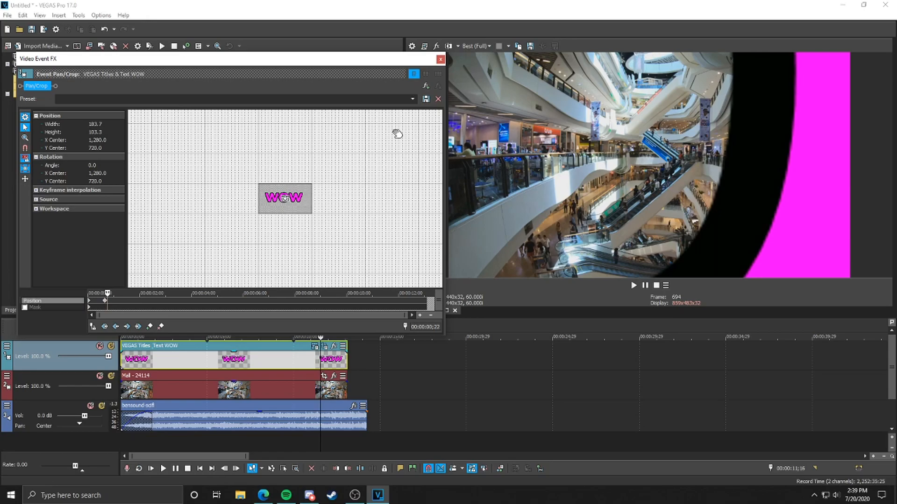
left_click(440, 59)
Step: Play back the WOW text's zoom-in from the start of the timeline
key("ctrl+Home")
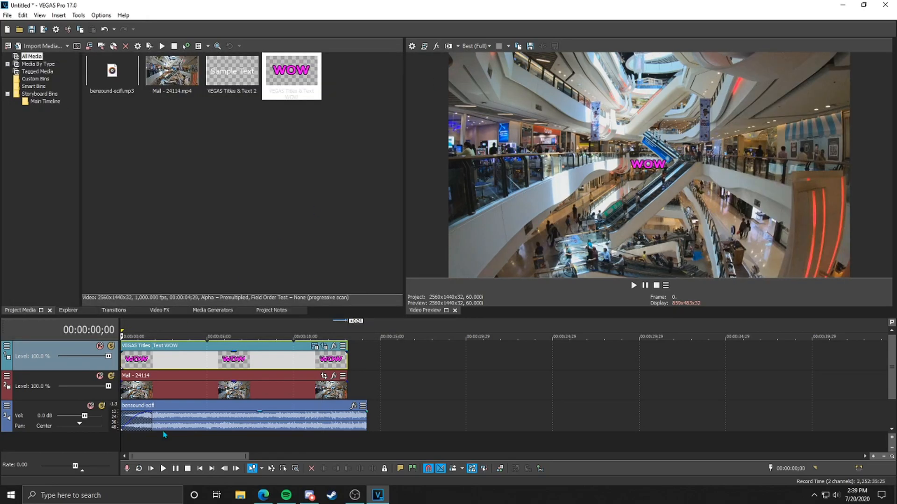
left_click(162, 469)
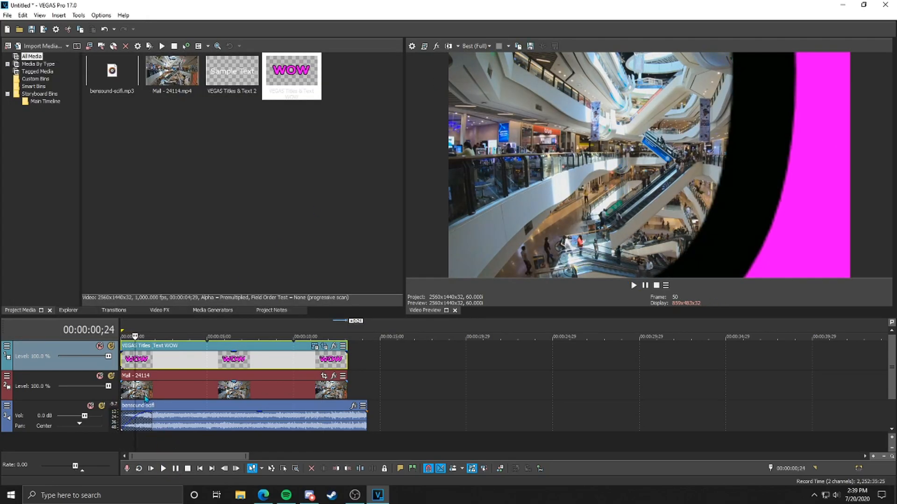
key("space")
scroll(140, 366, "up", 5)
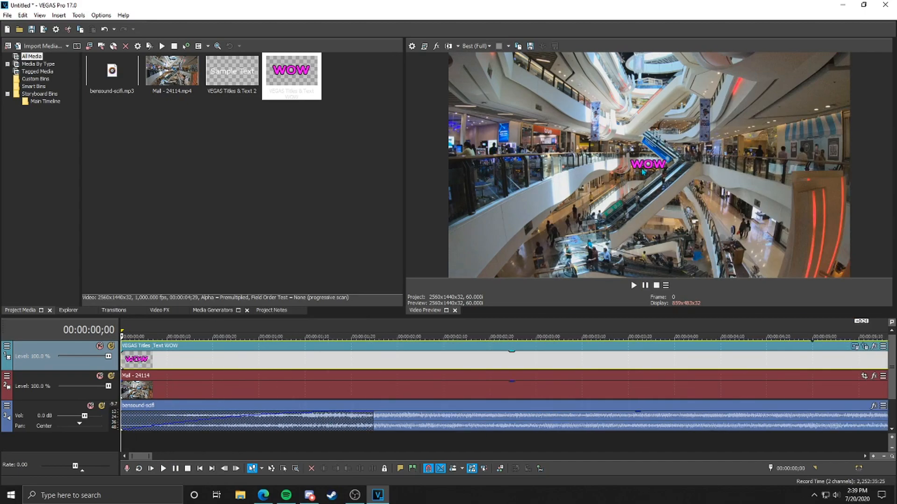
Step: Shift the WOW event on its track so that it starts at about 00:00:01;04
scroll(142, 370, "down", 6)
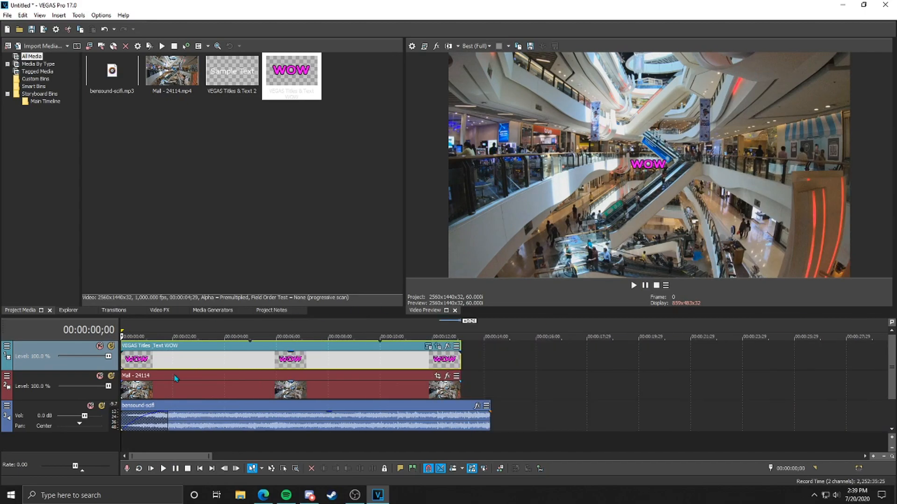
left_click_drag(142, 370, 156, 369)
left_click(137, 363)
left_click(129, 396)
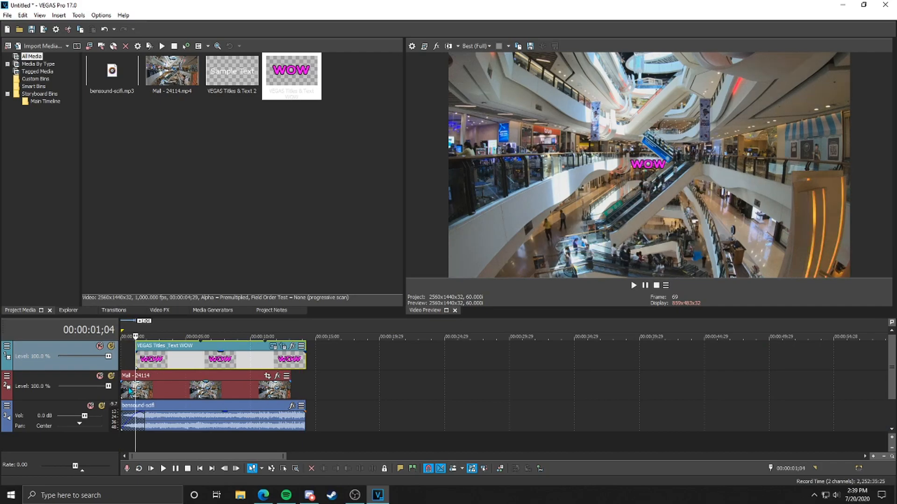
Step: Add a fade-in of about 11 frames to the start of the WOW event
left_click(163, 468)
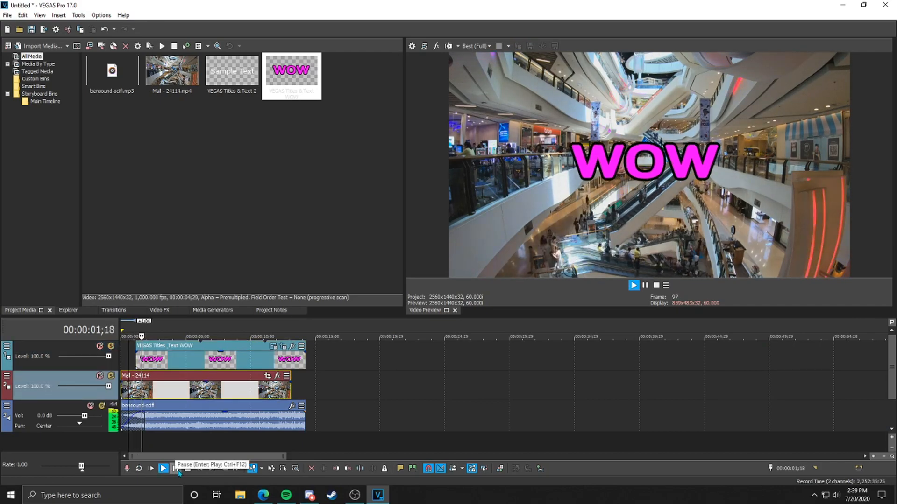
scroll(186, 454, "up", 5)
left_click(200, 354)
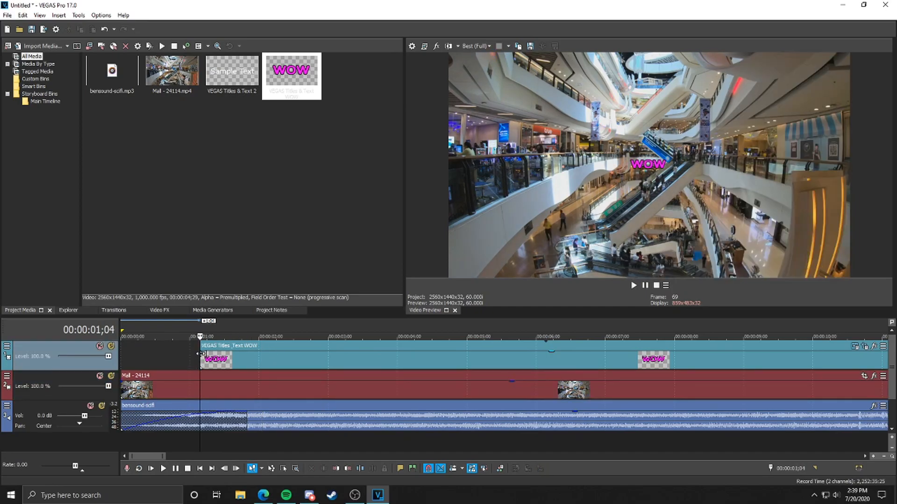
scroll(206, 360, "up", 5)
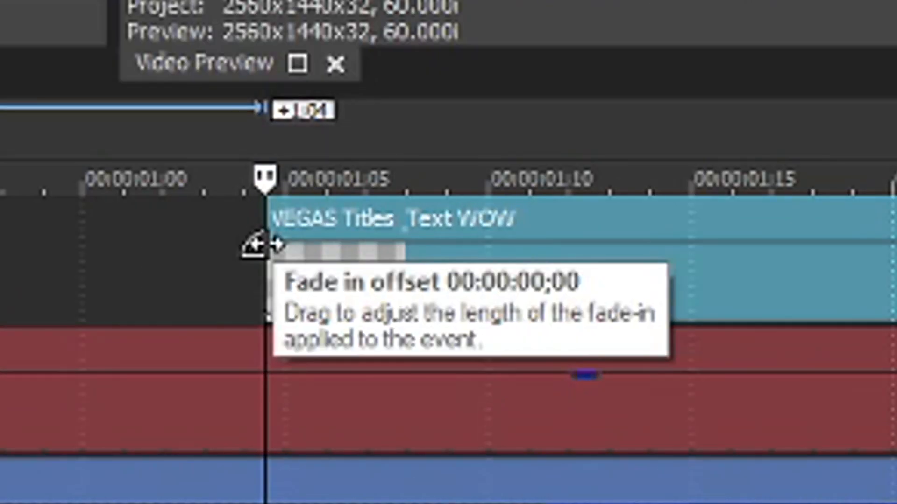
mouse_move(264, 240)
left_mouse_down()
mouse_move(422, 255)
mouse_move(534, 283)
mouse_move(628, 284)
left_mouse_up()
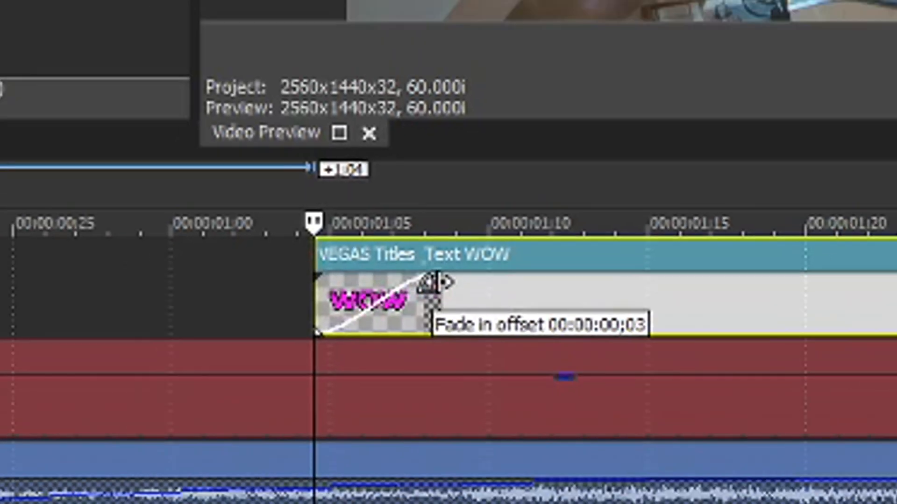
scroll(354, 483, "down", 6)
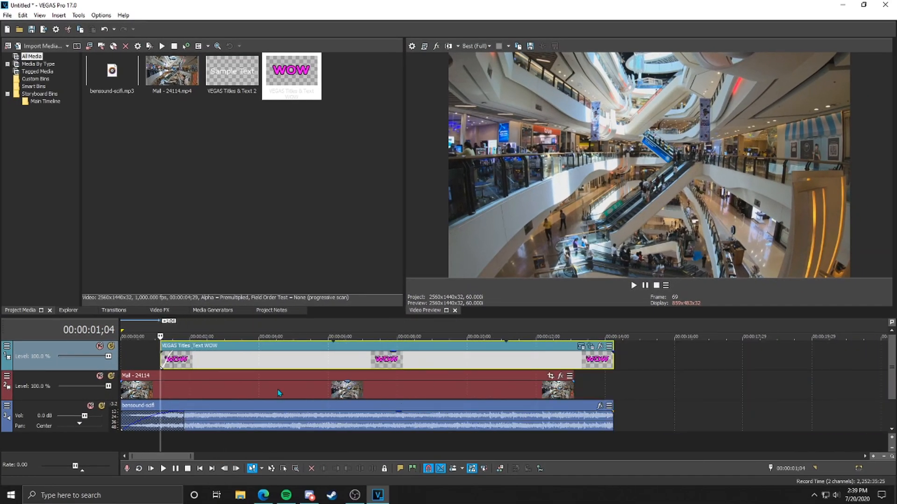
Step: Play the WOW event's fade-in and step through it frame by frame from the event's start
left_click(163, 468)
left_click(176, 469)
left_click(161, 359)
scroll(167, 366, "up", 5)
key("Right")
key("Right")
key("Right")
key("Right")
key("Right")
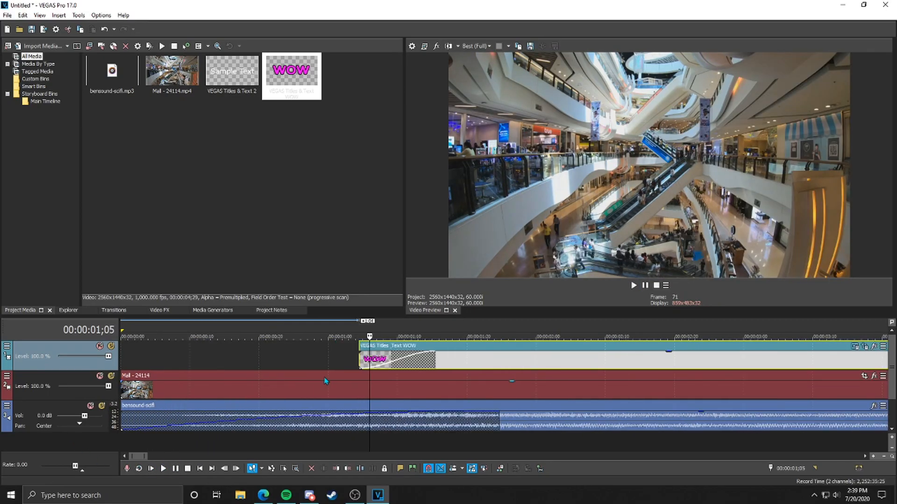
key("Right")
key("Right")
key("Right")
key("Right")
key("Right")
key("Right")
key("Right")
key("Right")
key("Right")
key("Right")
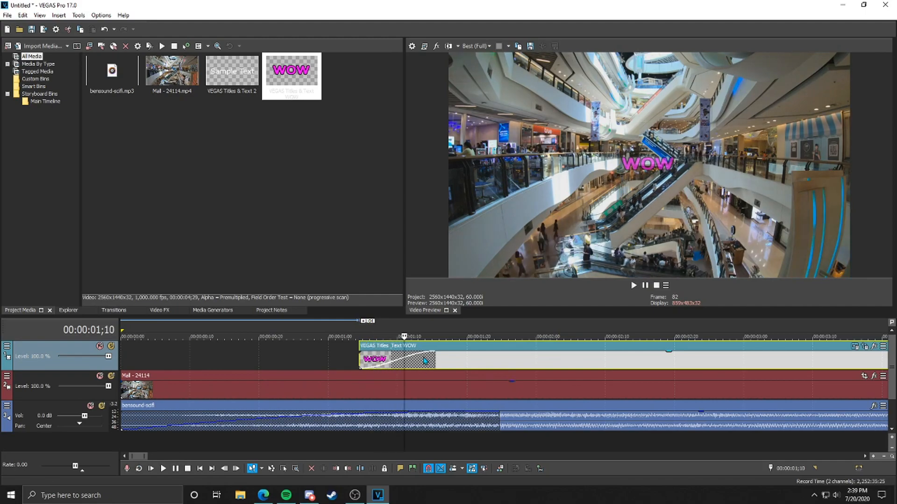
Step: Lengthen the WOW event's fade-in to about 23 frames and check it frame by frame
left_click_drag(436, 363, 521, 362)
key("Left")
key("Left")
key("Left")
key("Left")
key("Left")
key("Left")
key("Left")
key("Right")
key("Right")
key("Right")
key("Right")
key("Right")
key("Right")
key("Right")
key("Right")
key("Right")
key("Right")
key("Right")
key("Right")
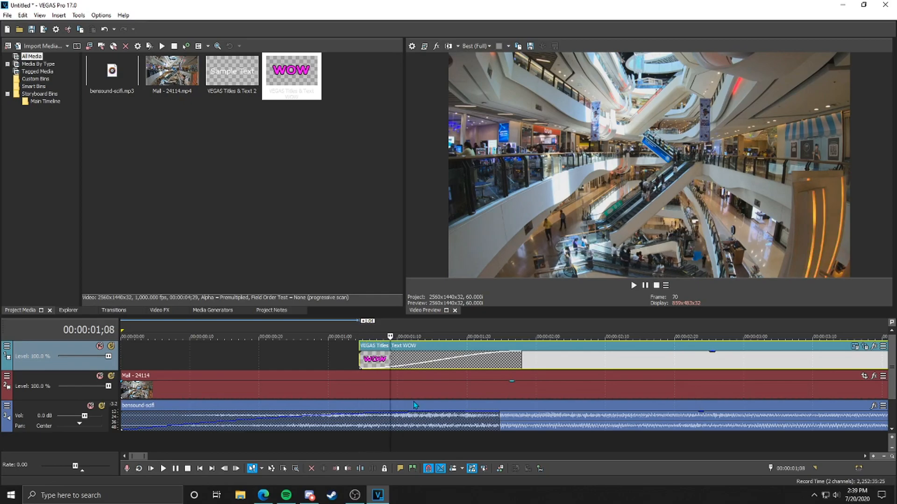
key("Right")
key("Right")
key("Right")
key("Right")
key("Right")
key("Right")
key("Right")
key("Right")
key("Right")
key("Right")
key("Right")
key("Right")
key("Right")
Step: Play the WOW event from its start and shorten its fade-in by a few frames
scroll(400, 391, "down", 3)
left_click(181, 361)
left_click(163, 469)
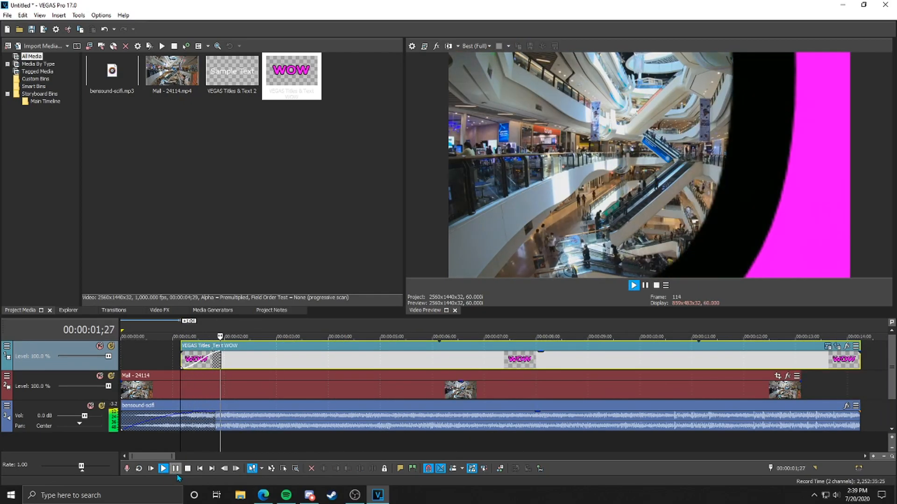
left_click(176, 471)
left_click_drag(221, 361, 215, 361)
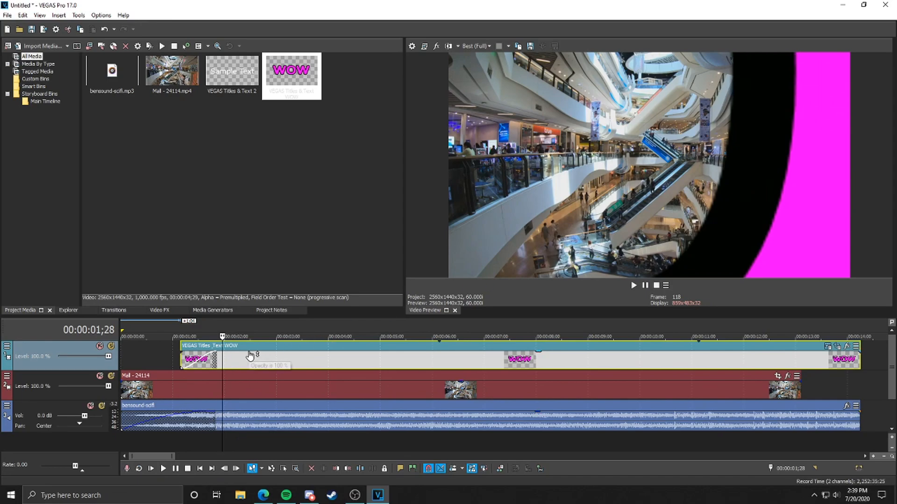
Step: Split the WOW event at about 00:00:01;29 and delete the part after the split
left_click(224, 363)
key("s")
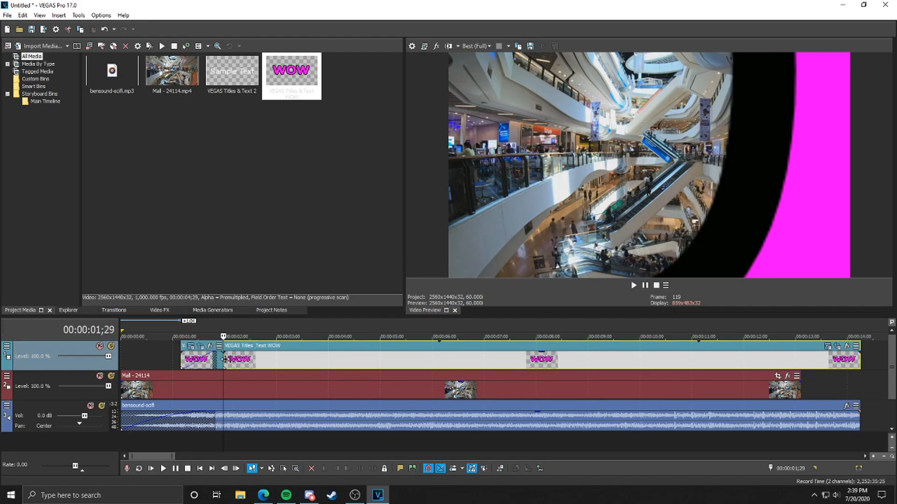
right_click(244, 362)
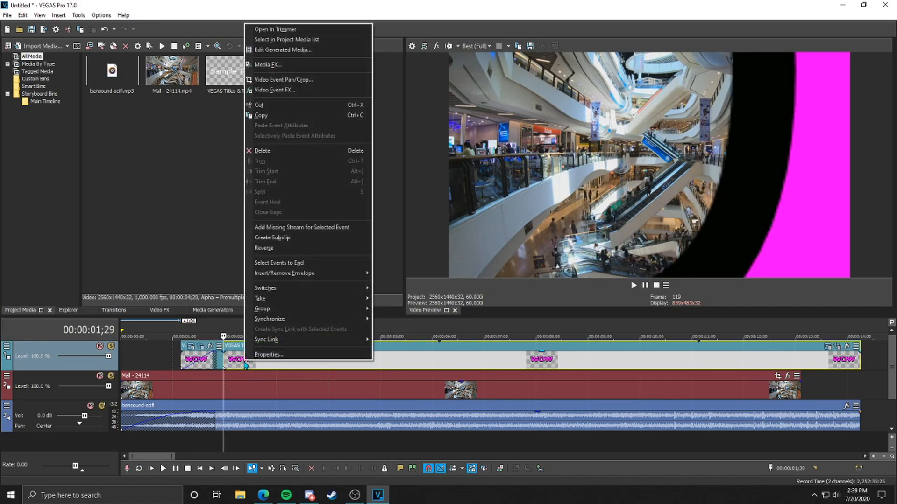
left_click(263, 150)
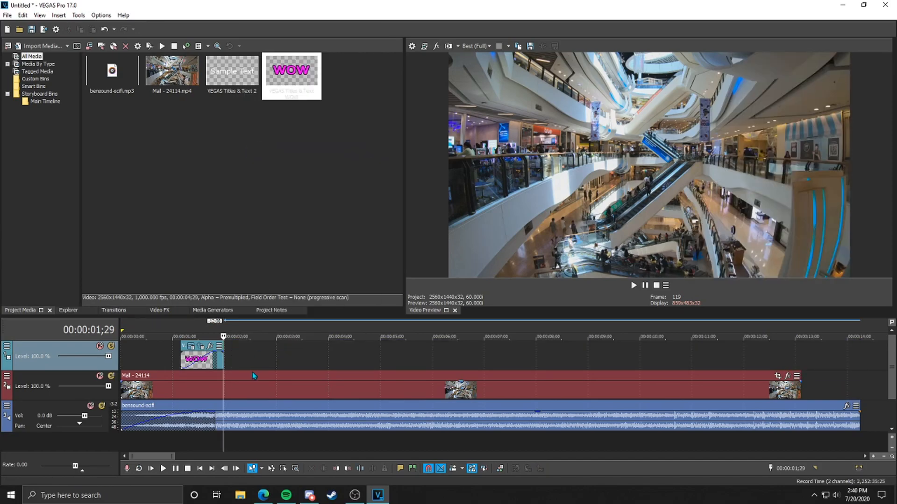
Step: Add a fade-out of about 15 frames to the end of the WOW event
scroll(248, 372, "up", 5)
left_click_drag(496, 351, 361, 356)
scroll(317, 383, "down", 3)
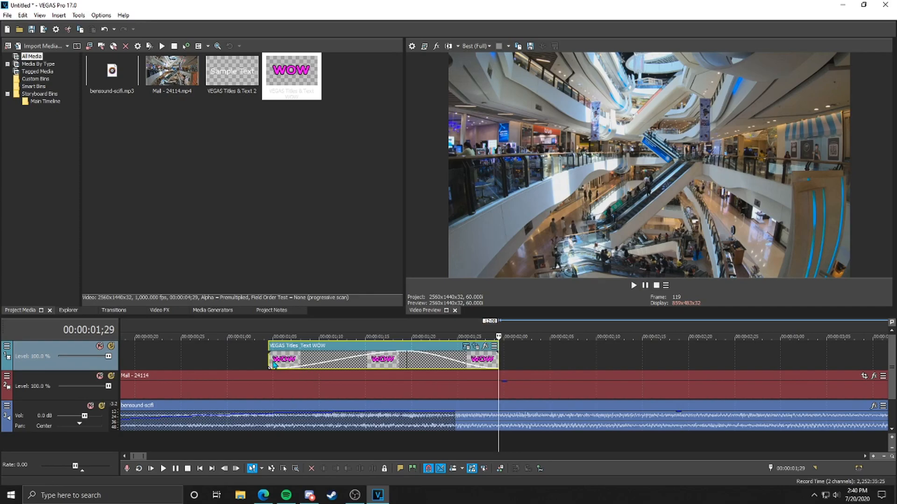
Step: Play back the WOW event twice to review its fade-in and fade-out
left_click(269, 363)
left_click(163, 469)
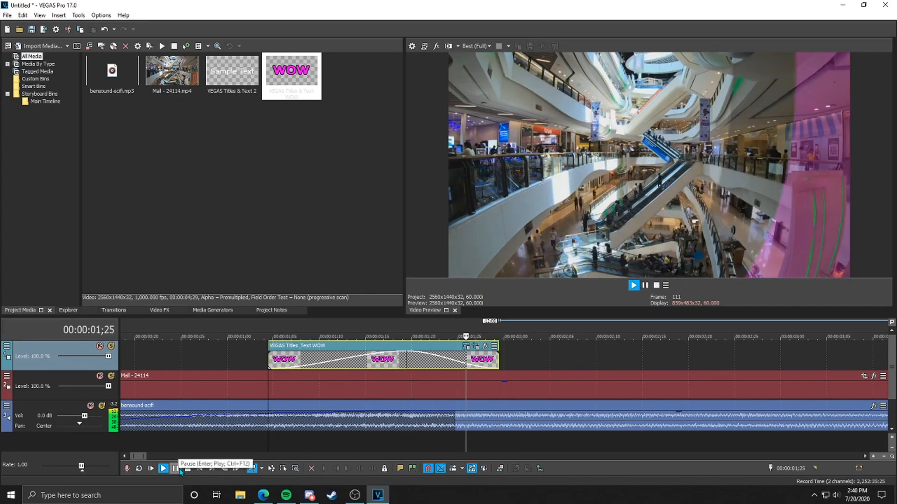
left_click(177, 469)
left_click(259, 362)
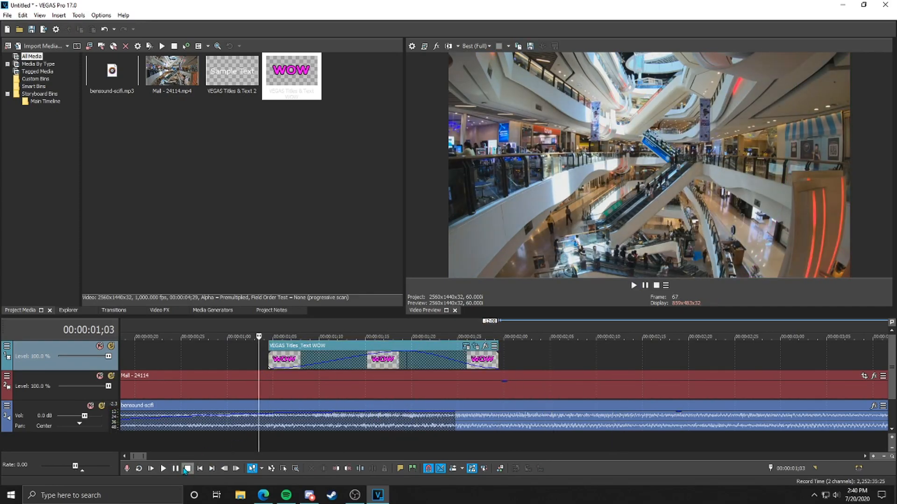
left_click(163, 468)
left_click(176, 469)
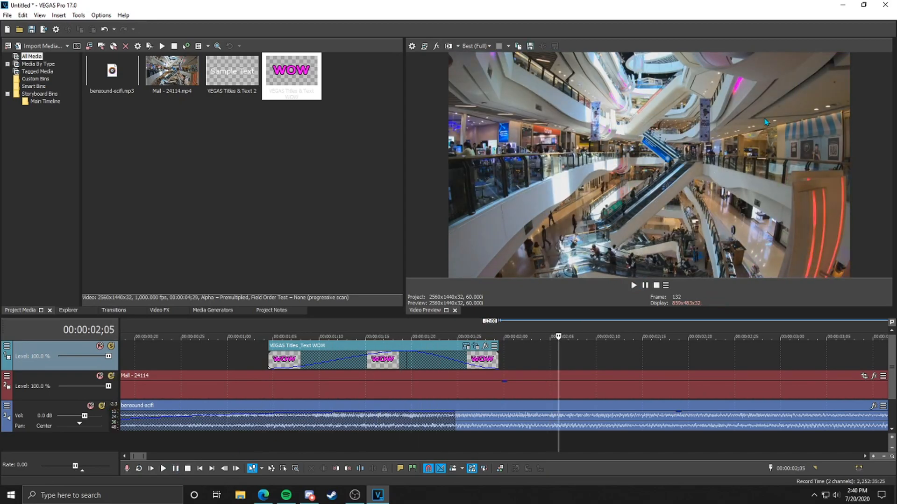
Step: Trim the end of the WOW event back in two stages to about 00:00:01;25, checking playback in between
left_click_drag(498, 359, 476, 359)
left_click(310, 365)
key("space")
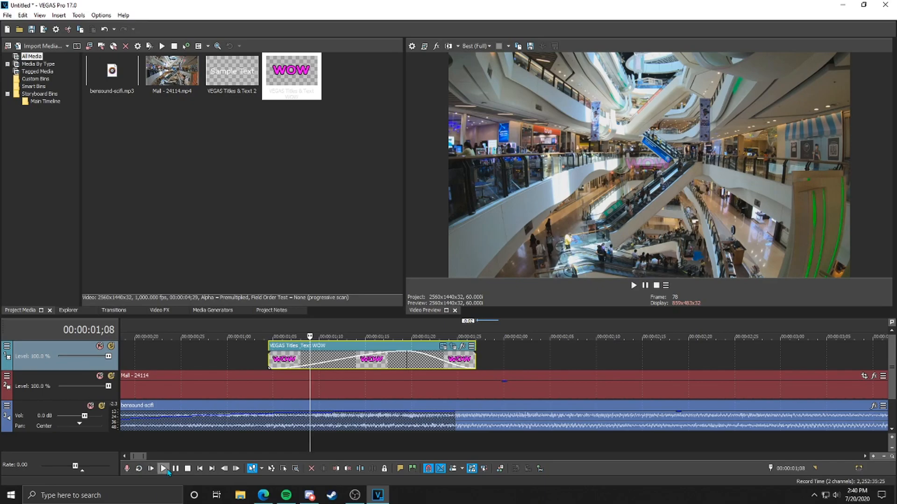
key("space")
left_click_drag(475, 360, 457, 359)
Step: Play back the shortened WOW event from just before its start
left_click(251, 363)
key("space")
left_click(176, 469)
left_click(218, 358)
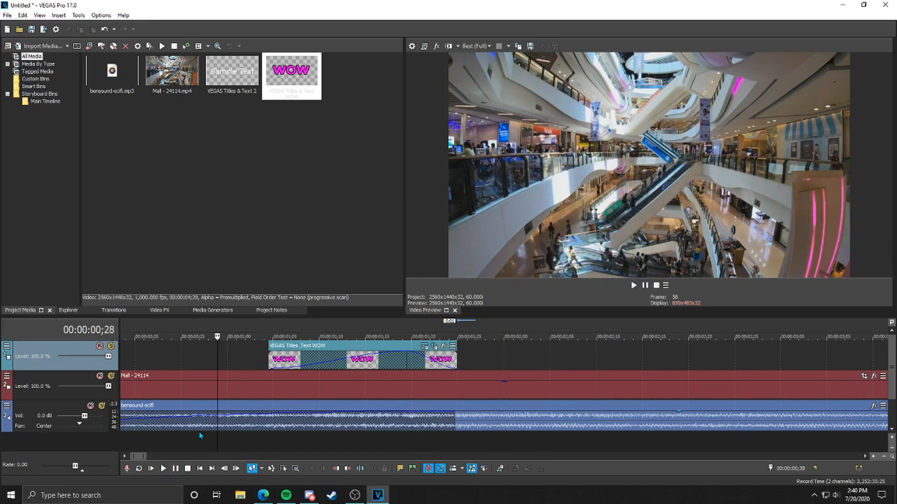
left_click(163, 469)
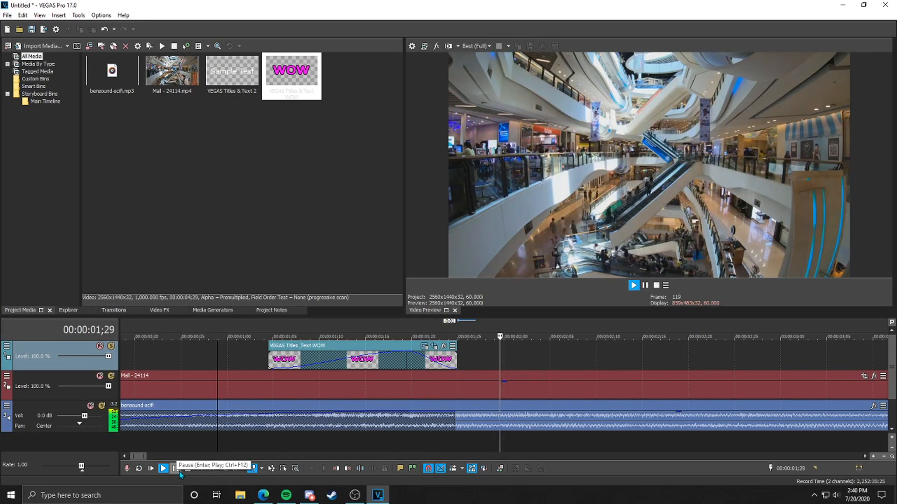
Step: Remove the fade-in and fade-out from the WOW event and place the playhead at its start
scroll(414, 386, "down", 5)
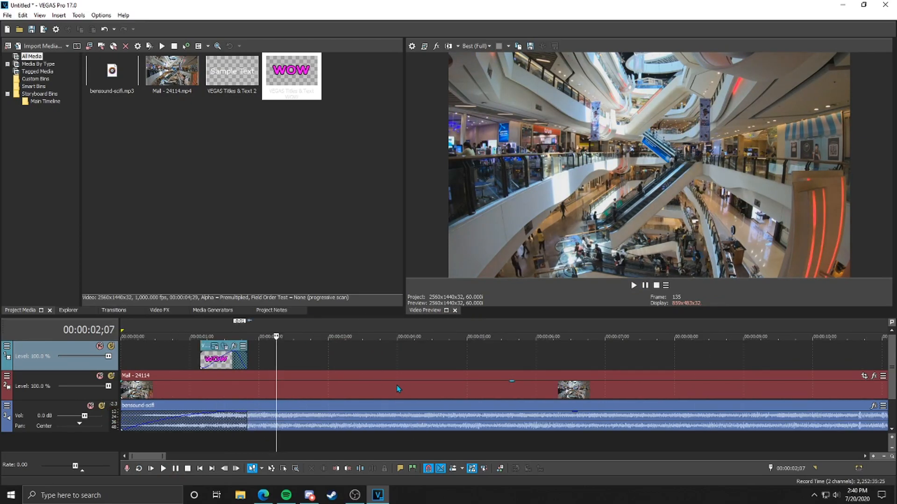
scroll(344, 367, "up", 4)
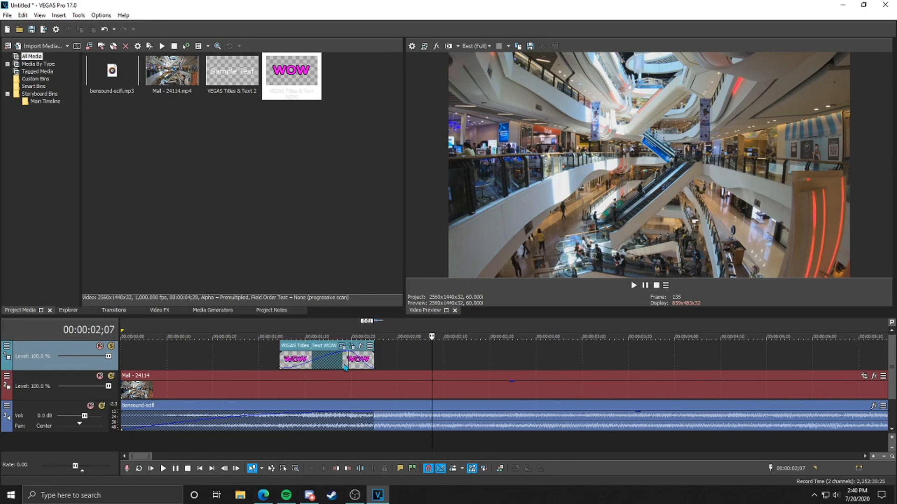
left_click(345, 360)
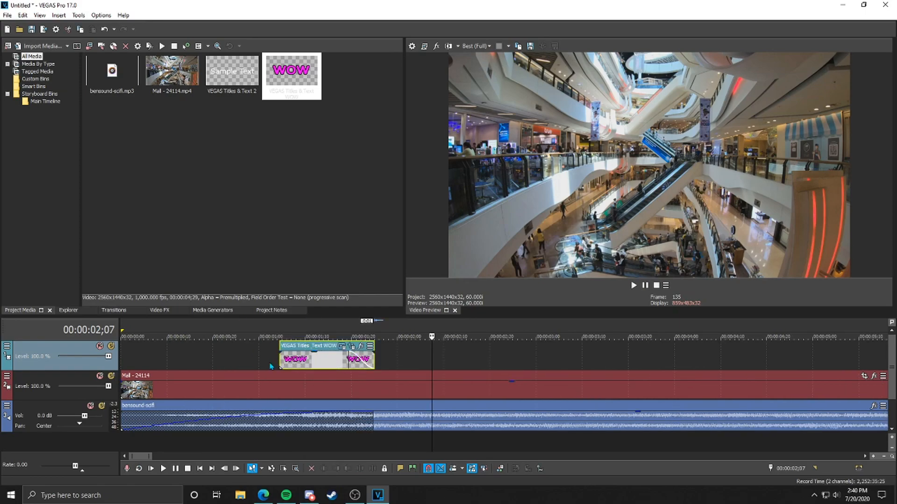
left_click(279, 360)
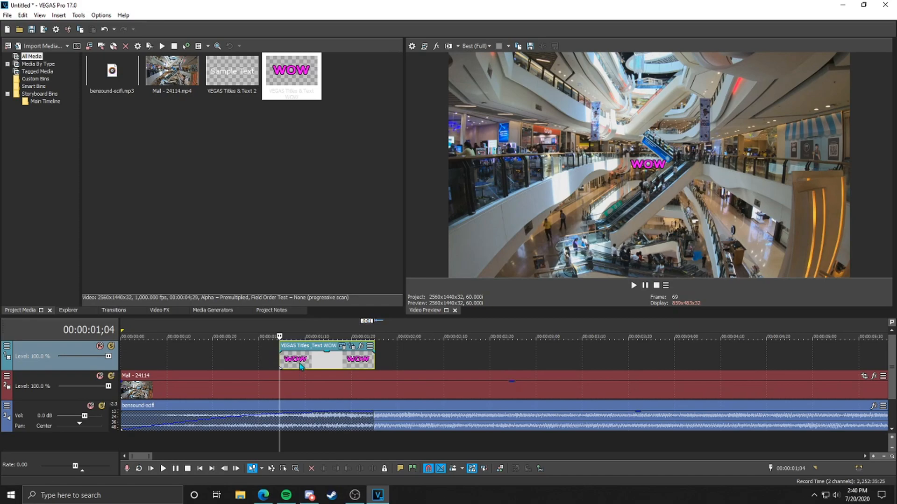
Step: Try enlarging the WOW track's frame to about 2,647.58 by 1,489.26 in Track Motion, and restore the box
scroll(248, 379, "down", 6)
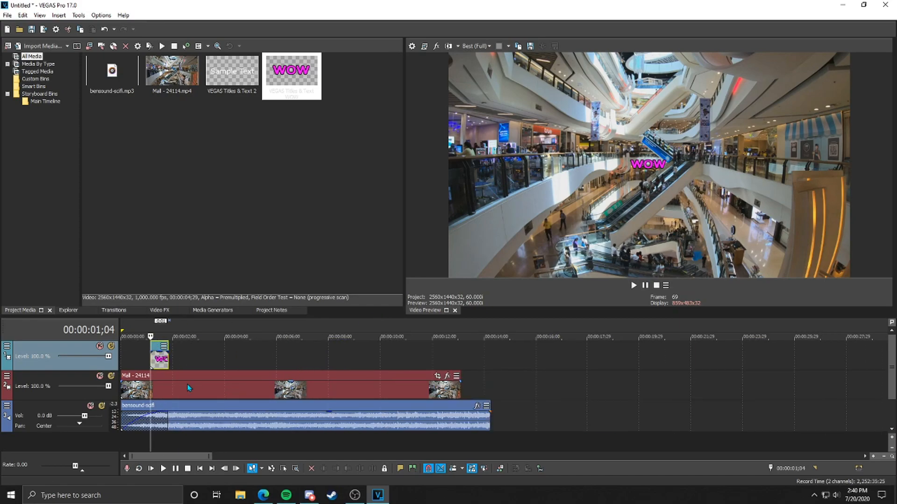
scroll(187, 385, "up", 6)
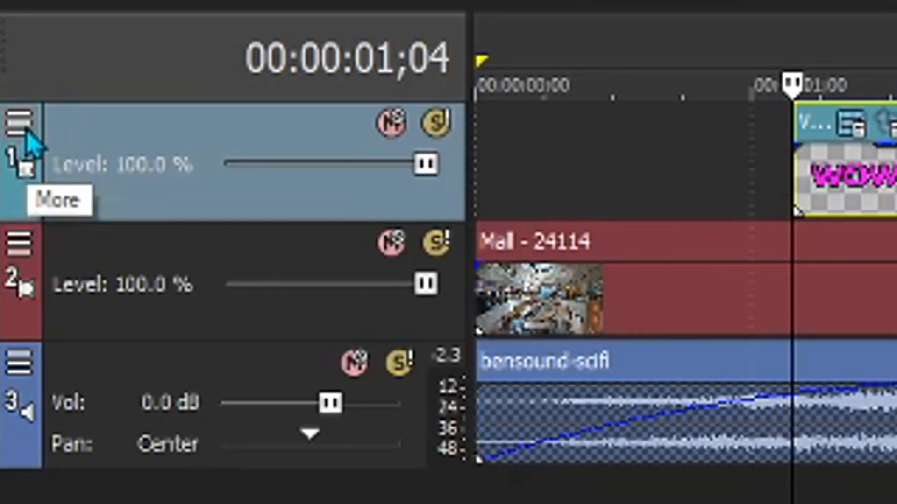
left_click(7, 348)
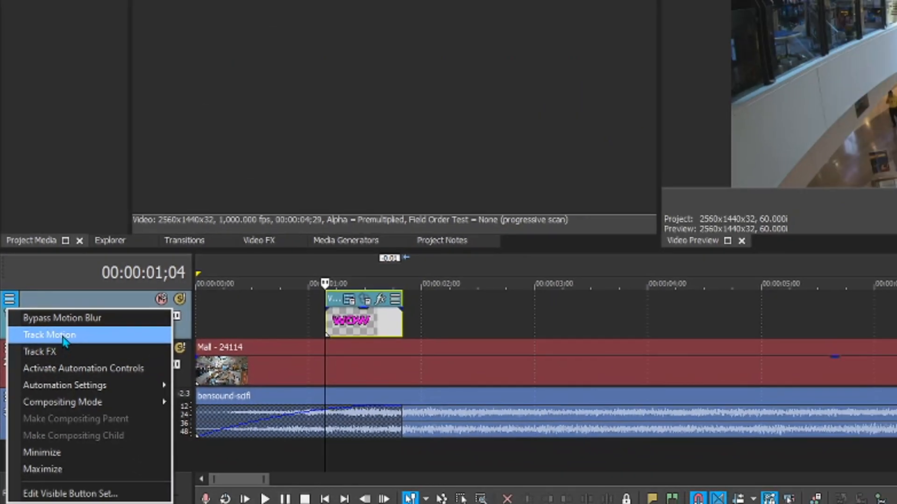
left_click(115, 219)
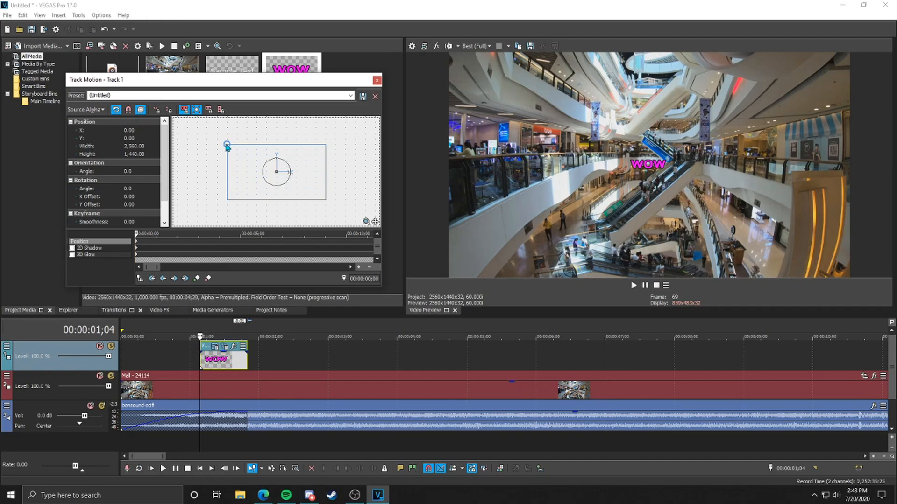
mouse_move(227, 146)
left_mouse_down()
mouse_move(282, 170)
mouse_move(215, 139)
mouse_move(281, 170)
mouse_move(231, 144)
left_mouse_up()
right_click(245, 151)
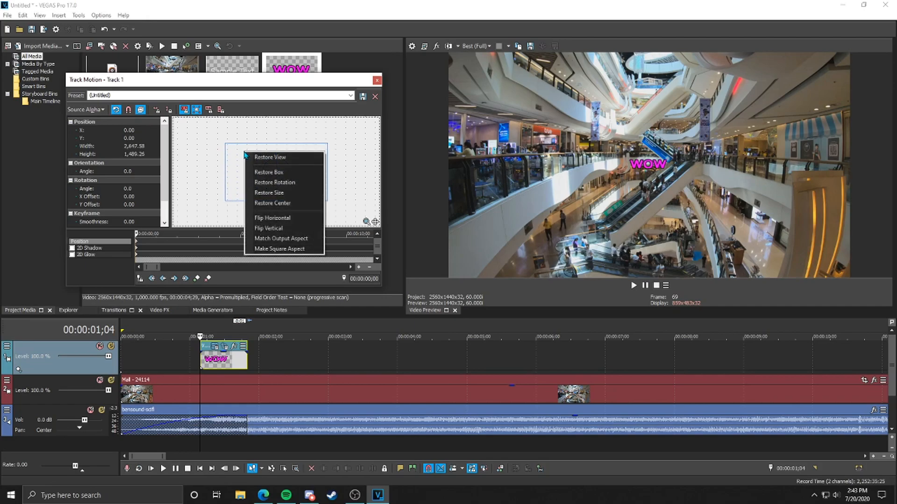
left_click(269, 172)
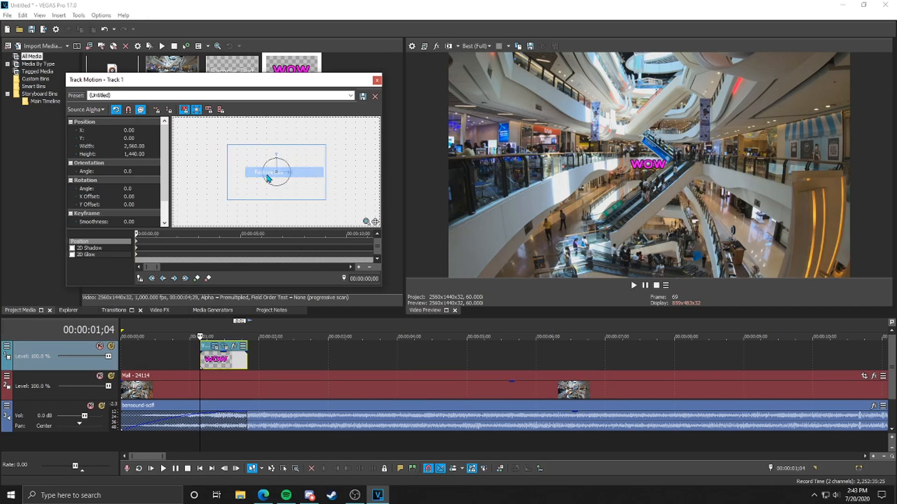
left_click(376, 81)
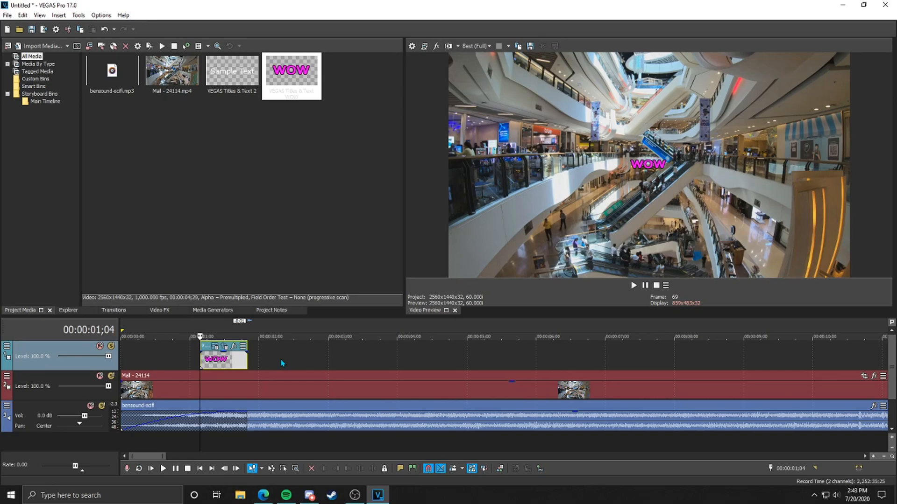
Step: Examine how the WOW event's crop frame surrounds the text in Pan/Crop, and close it
left_click(225, 349)
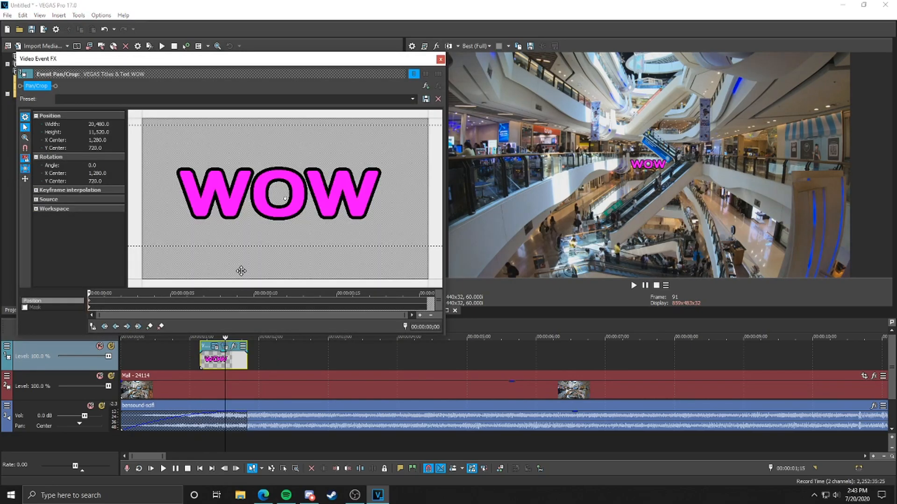
scroll(216, 234, "down", 6)
scroll(299, 223, "down", 6)
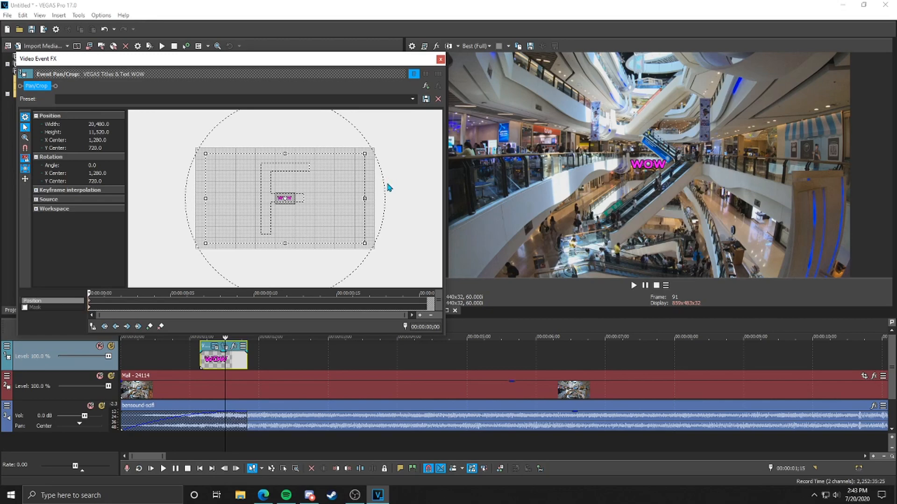
left_click(440, 58)
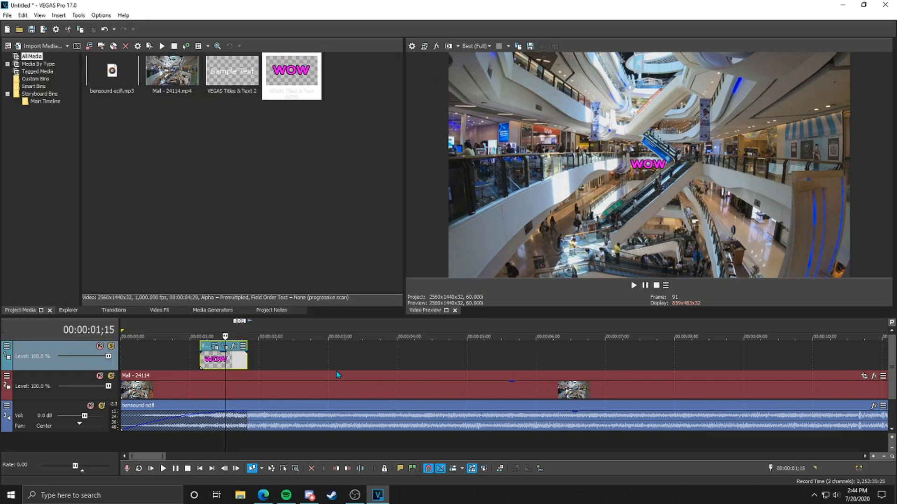
Step: Shrink the Mall clip's Pan/Crop frame around its centre to about 1,720 by 967.5
scroll(336, 376, "down", 5)
left_click(267, 376)
left_click_drag(142, 118, 221, 163)
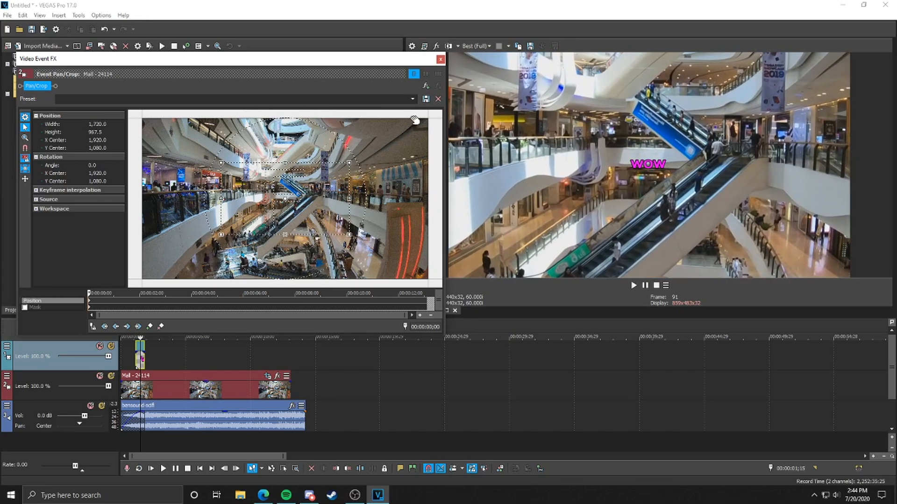
Step: Close the Mall clip's Pan/Crop settings and extend the end of the WOW event to about 5.5 seconds on the timeline
left_click(439, 60)
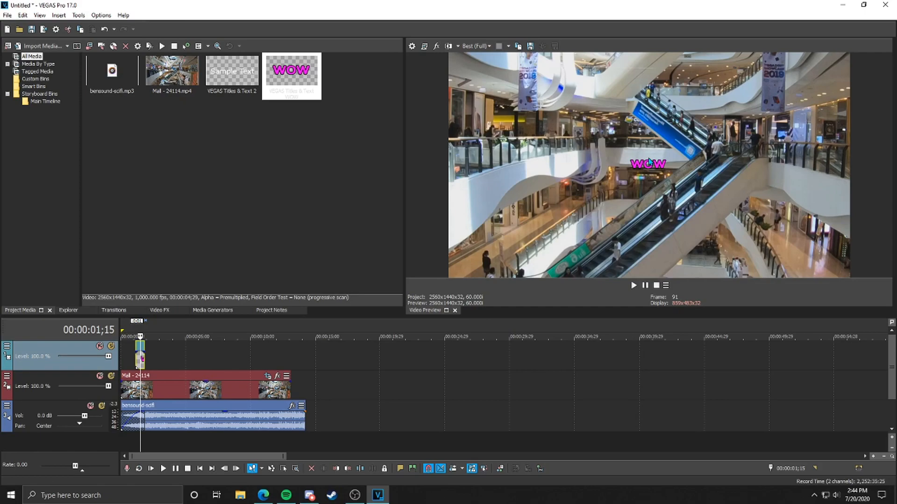
scroll(222, 367, "up", 4)
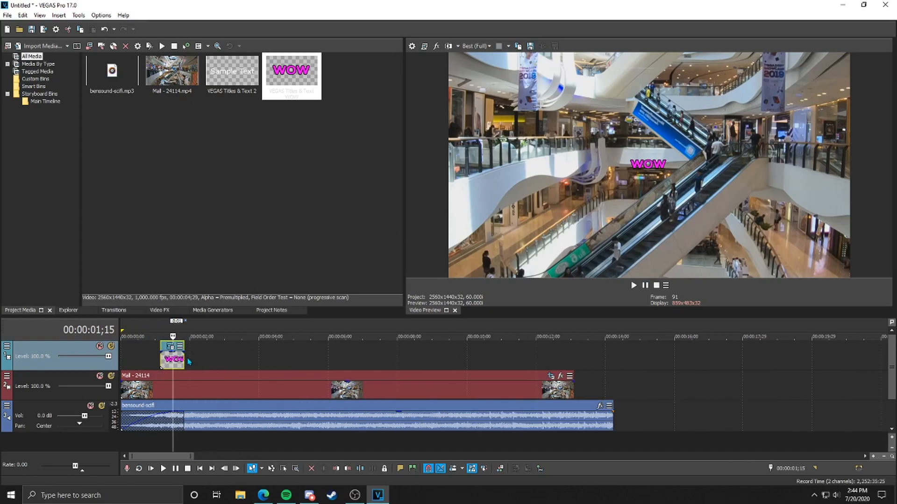
left_click_drag(185, 357, 317, 356)
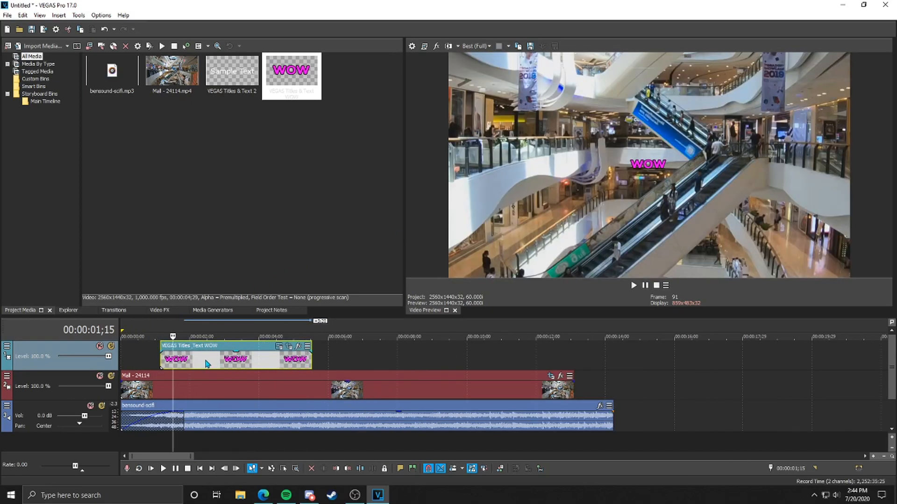
Step: Preview the lengthened WOW event, step back through its frames, and place the playhead at 00:00:02;11
key("space")
key("Left")
key("Left")
key("Left")
key("Left")
key("Left")
key("Left")
key("Left")
key("Left")
key("Left")
key("Left")
key("Left")
key("Left")
key("Left")
key("Left")
key("Left")
key("Left")
key("Left")
key("Left")
key("Left")
key("Left")
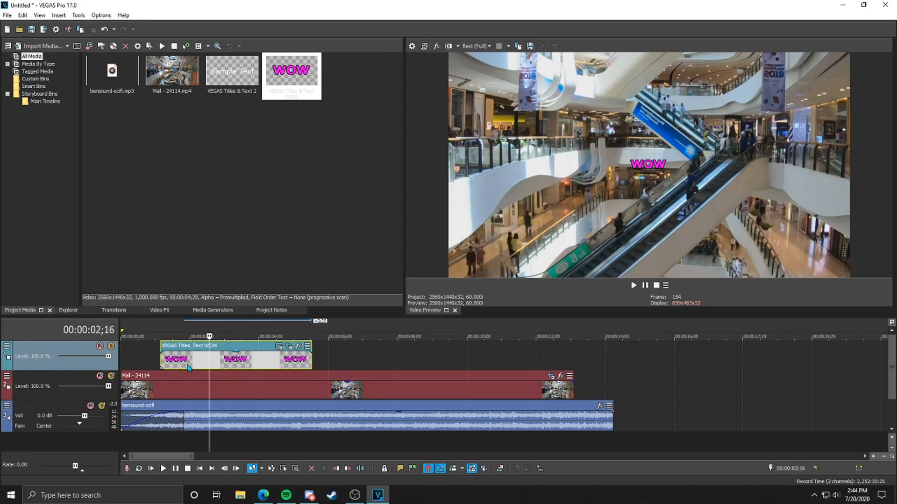
left_click(205, 363)
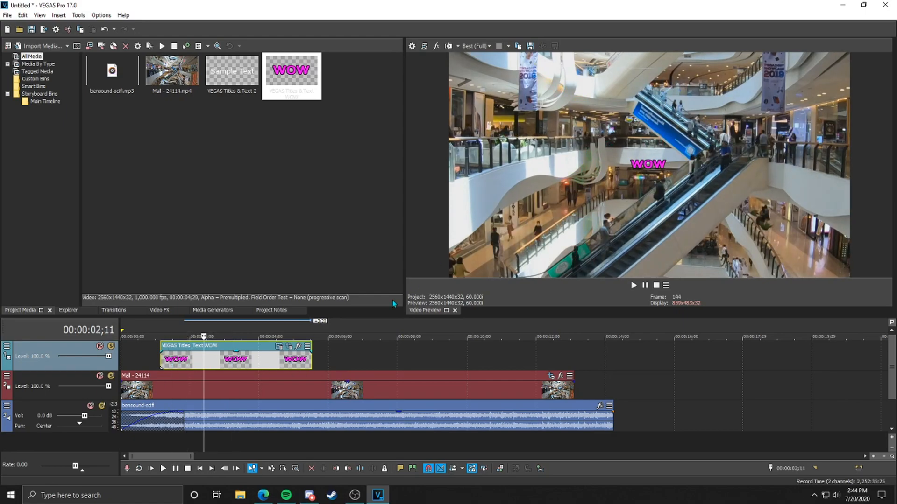
Step: Shrink the WOW event's Pan/Crop frame to about 15,839.6 by 8,909.8 and centre it at about X -242.6, Y 1,862.0
left_click(290, 351)
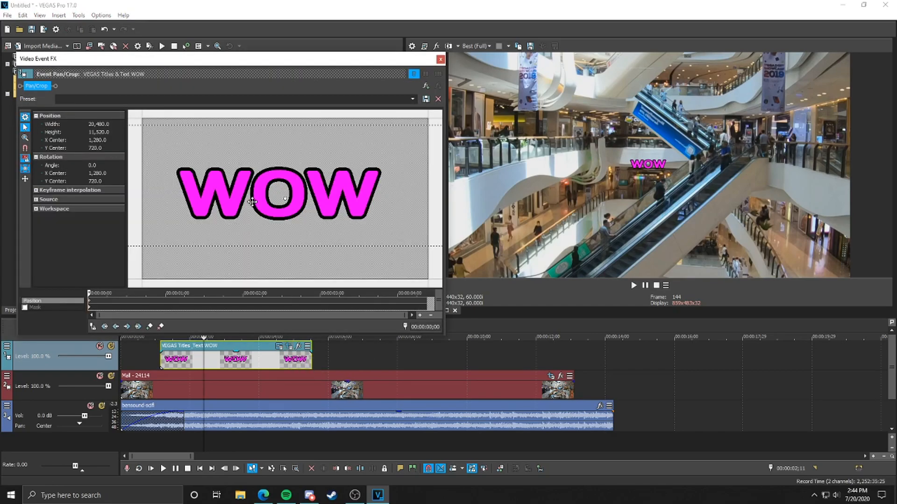
scroll(252, 201, "down", 8)
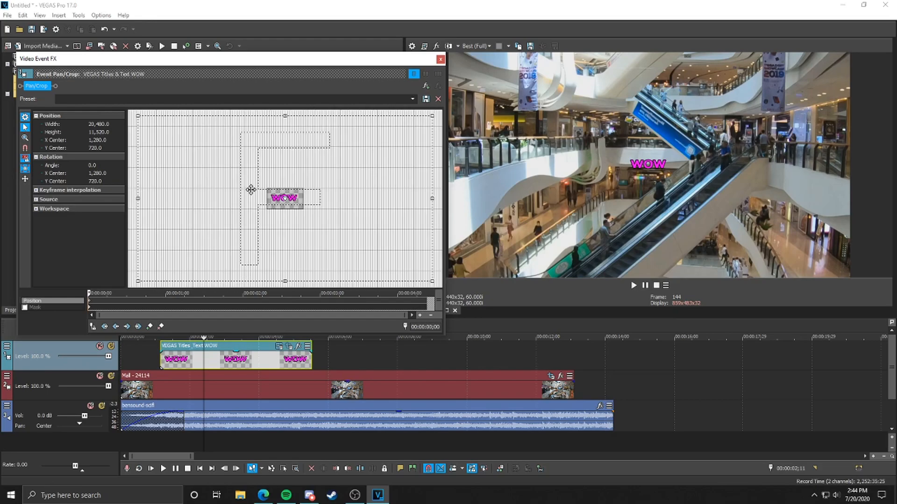
scroll(250, 189, "down", 3)
mouse_move(200, 149)
left_mouse_down()
mouse_move(217, 156)
mouse_move(210, 160)
left_mouse_up()
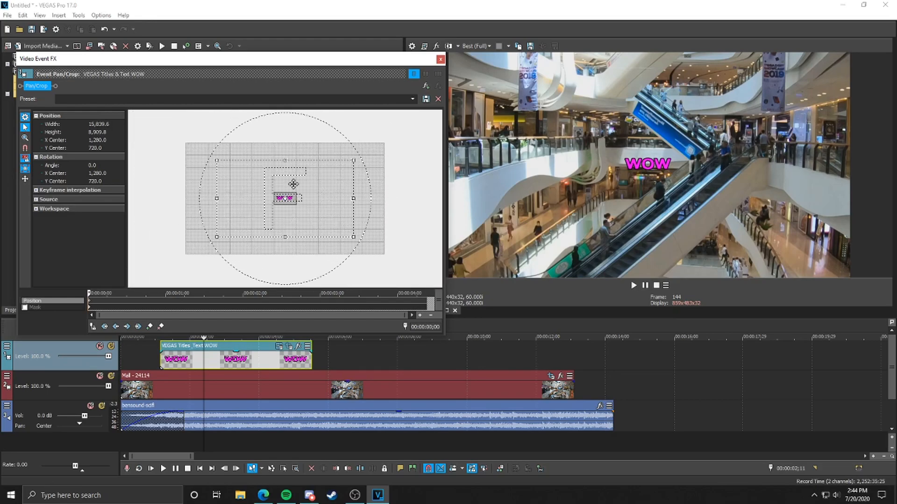
mouse_move(304, 183)
left_mouse_down()
mouse_move(286, 196)
mouse_move(293, 191)
left_mouse_up()
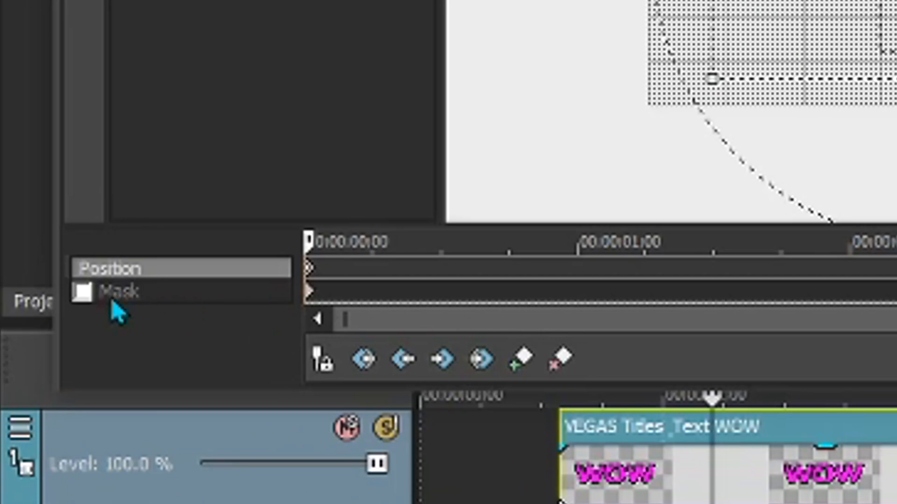
Step: Enable masking for the WOW event and draw a closed four-point rectangular mask around the text
left_click(117, 299)
left_click(83, 294)
scroll(290, 208, "up", 5)
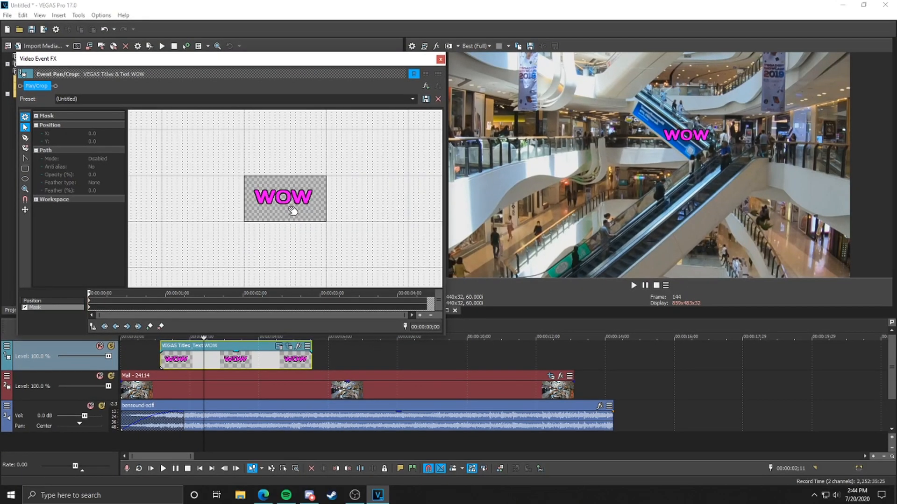
scroll(290, 211, "up", 2)
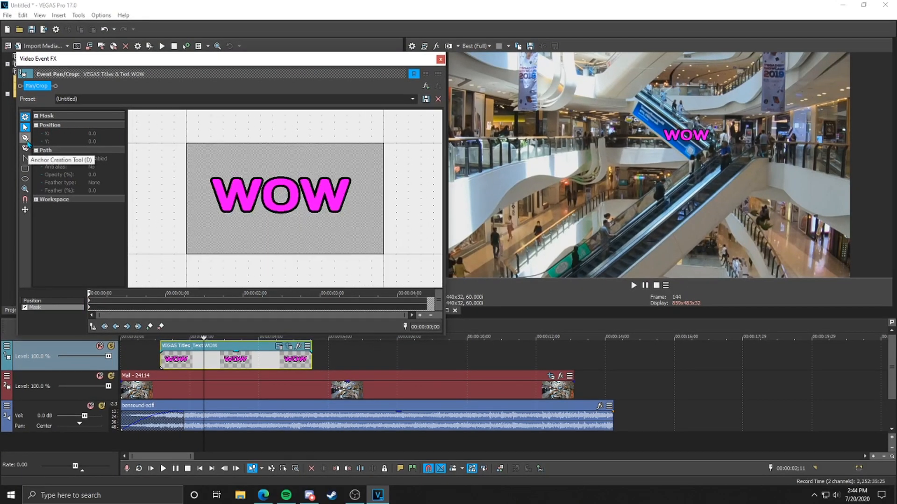
left_click(26, 139)
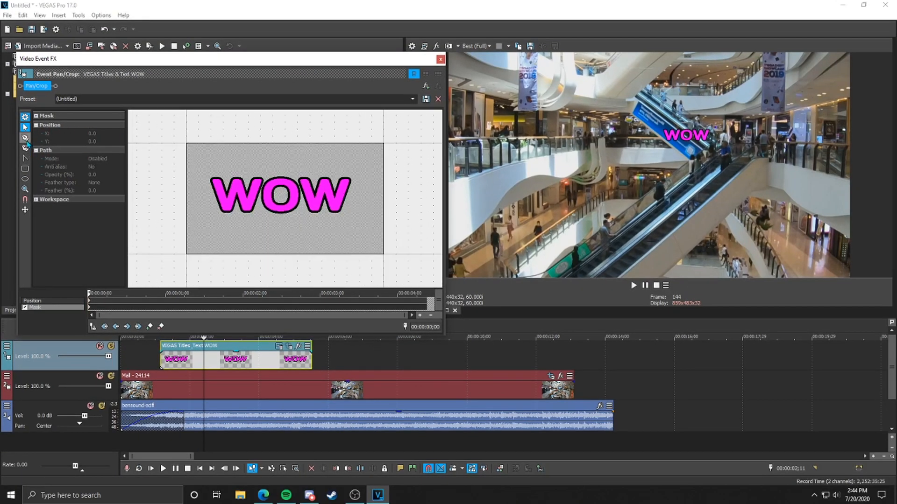
left_click(198, 160)
left_click(198, 226)
left_click(360, 226)
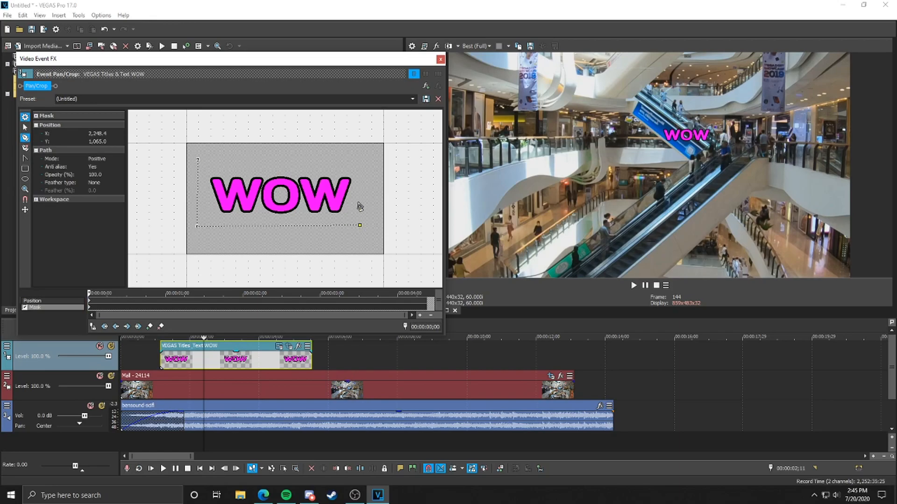
left_click(360, 161)
left_click(198, 161)
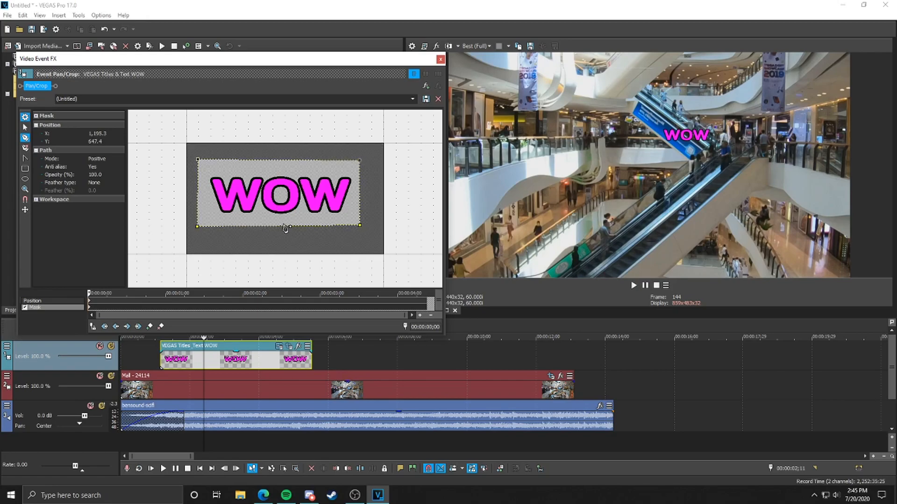
Step: Set the mask path's mode to Negative and its feather type to Both with 2.0% feather
left_click(103, 159)
left_click(104, 159)
left_click(105, 177)
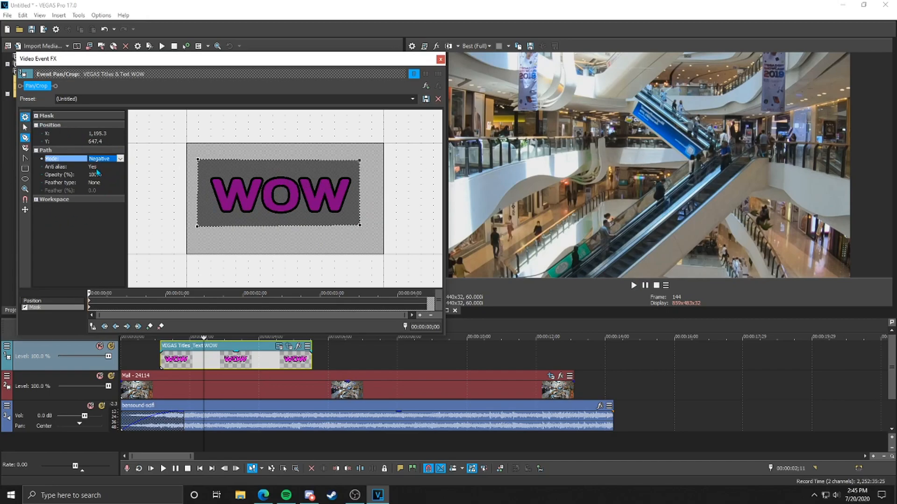
left_click(97, 184)
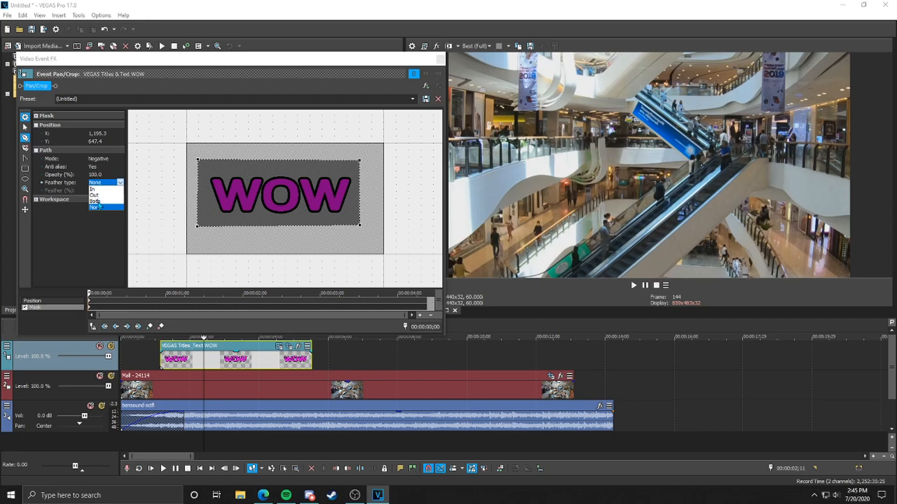
left_click(96, 201)
left_click(95, 190)
left_click(114, 189)
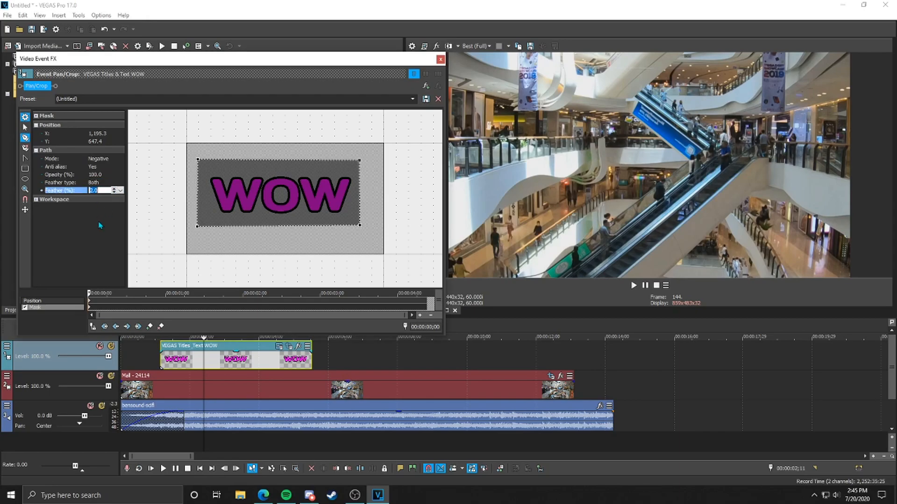
left_click(99, 222)
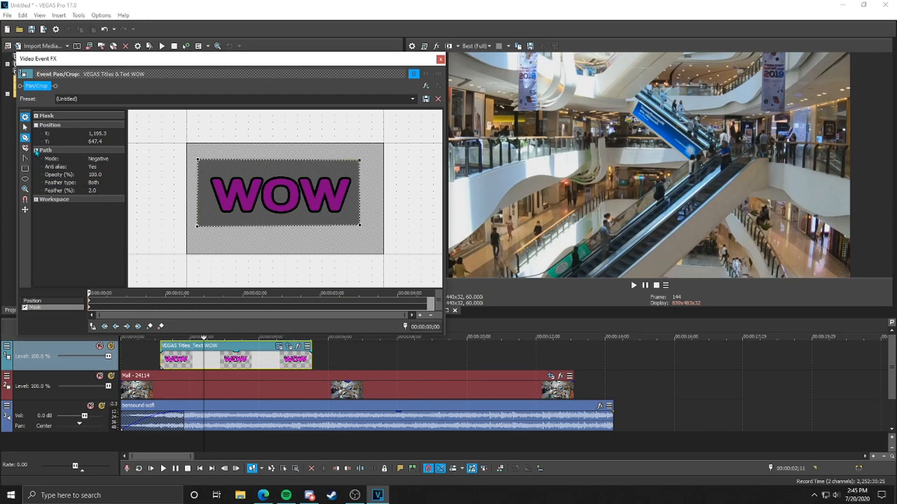
Step: Move the mask rectangle to about X 1,207.4, Y 677.6, turn the mask off and return to the position settings
left_click(25, 128)
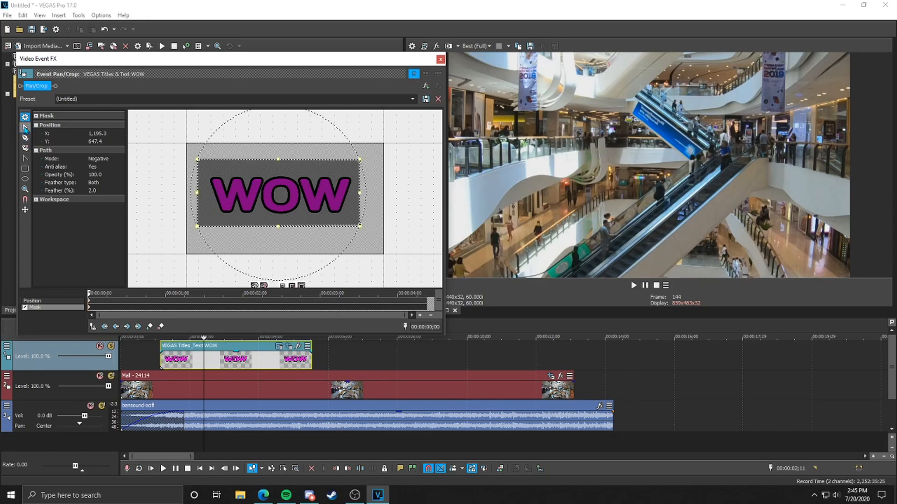
mouse_move(235, 177)
left_mouse_down()
mouse_move(398, 182)
mouse_move(211, 184)
mouse_move(250, 181)
mouse_move(232, 181)
left_mouse_up()
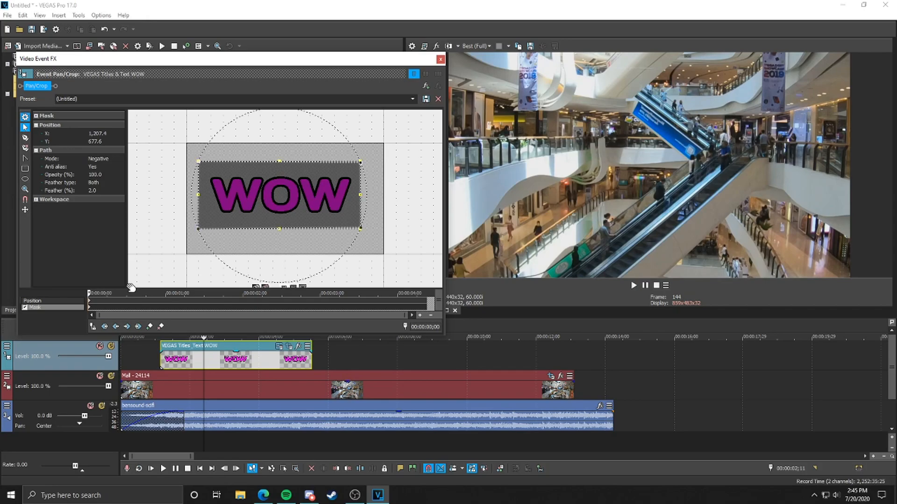
left_click(42, 301)
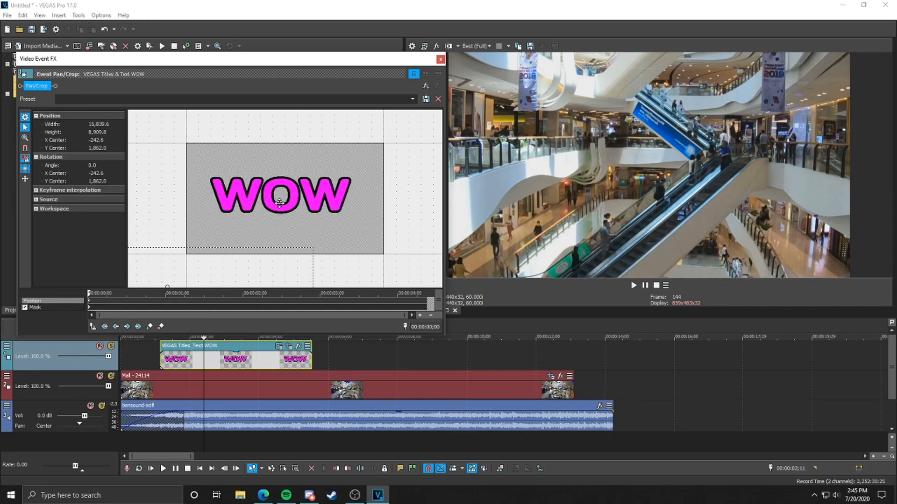
left_click(44, 308)
left_click(25, 308)
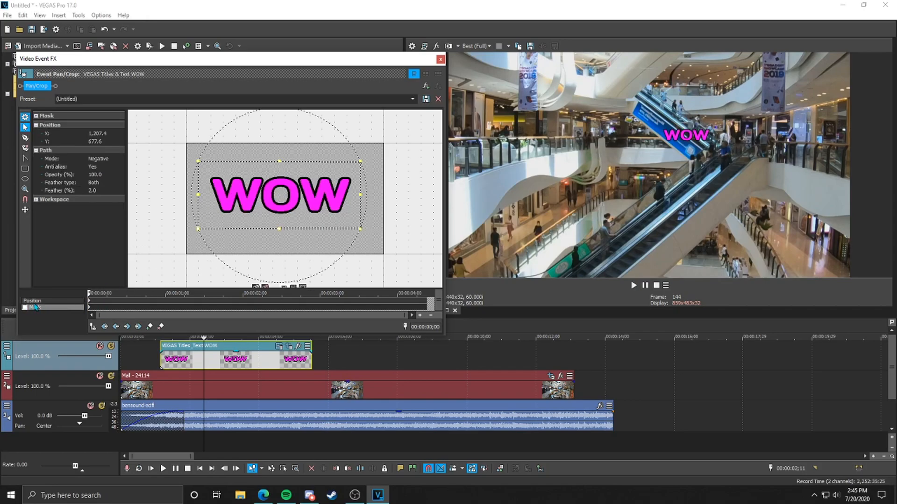
left_click(40, 303)
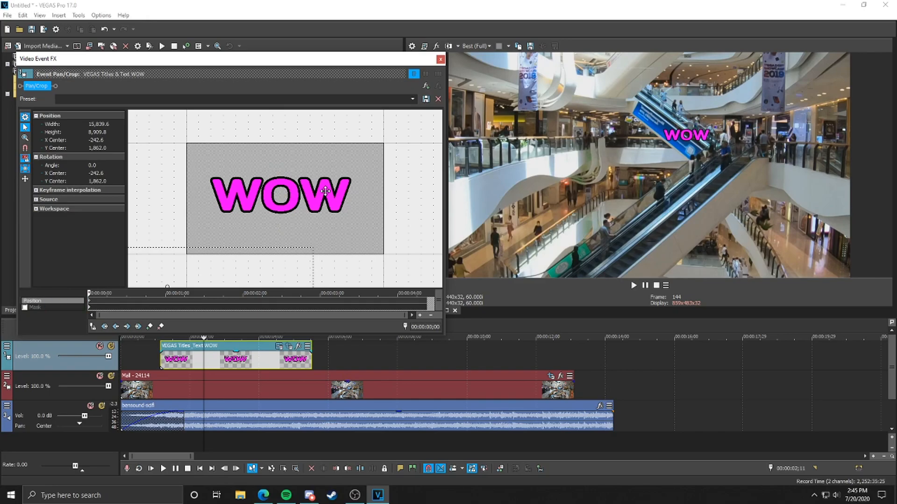
Step: Reposition the WOW event's crop frame so its centre is at about X -97.0, Y 1,895.6
scroll(323, 192, "down", 4)
left_click_drag(274, 194, 280, 195)
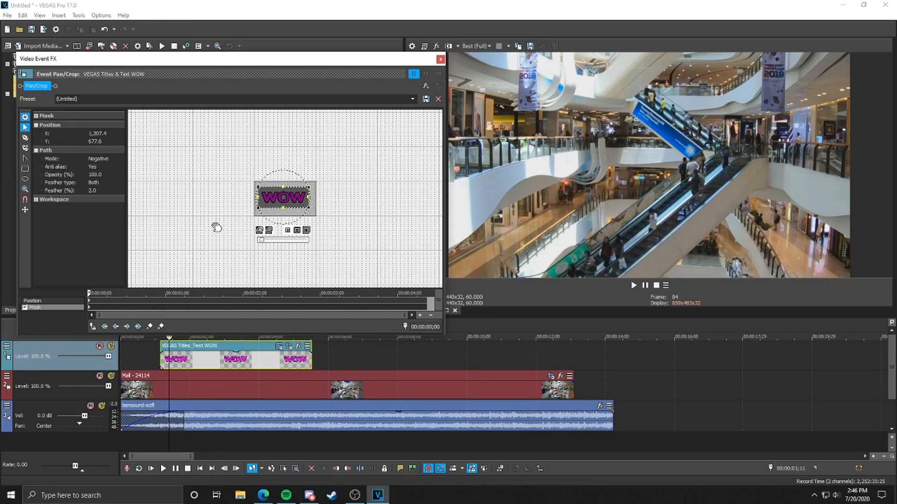
scroll(217, 228, "down", 2)
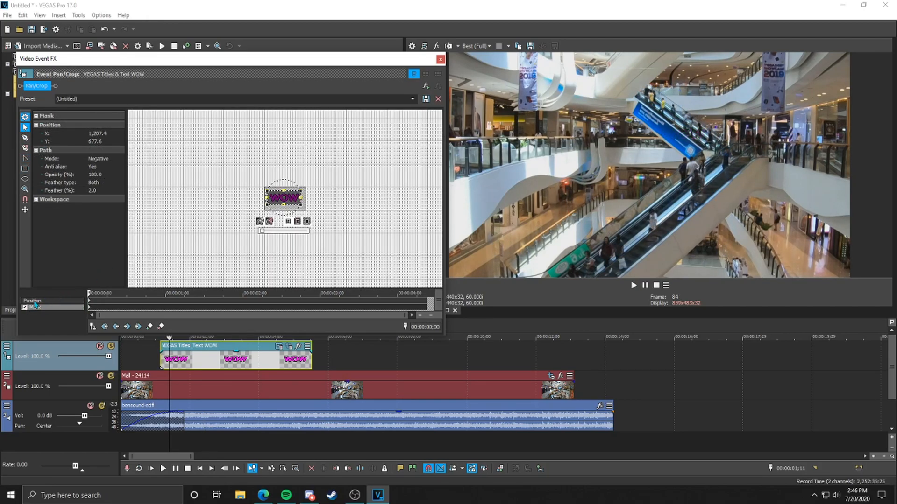
left_click(34, 301)
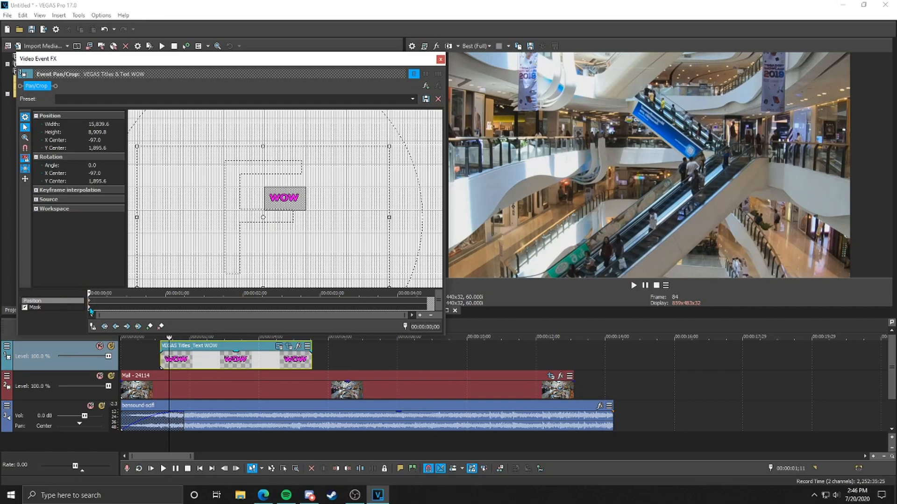
Step: Sync the Pan/Crop cursor with the main timeline and turn the WOW event's mask off
left_click(93, 327)
left_click(24, 309)
scroll(321, 236, "up", 3)
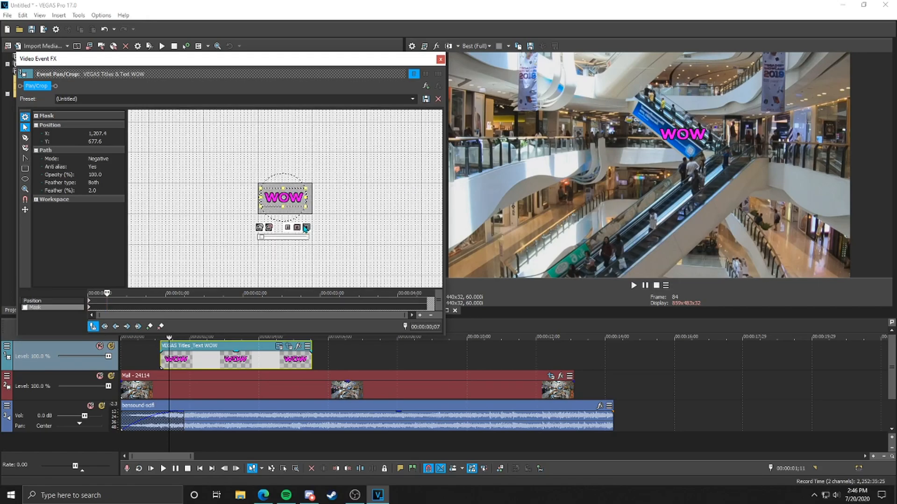
Step: Try keyframing the mask at 00:00:00;10 by moving its rectangle to about X 1,278.0, Y 691.8
left_click(105, 293)
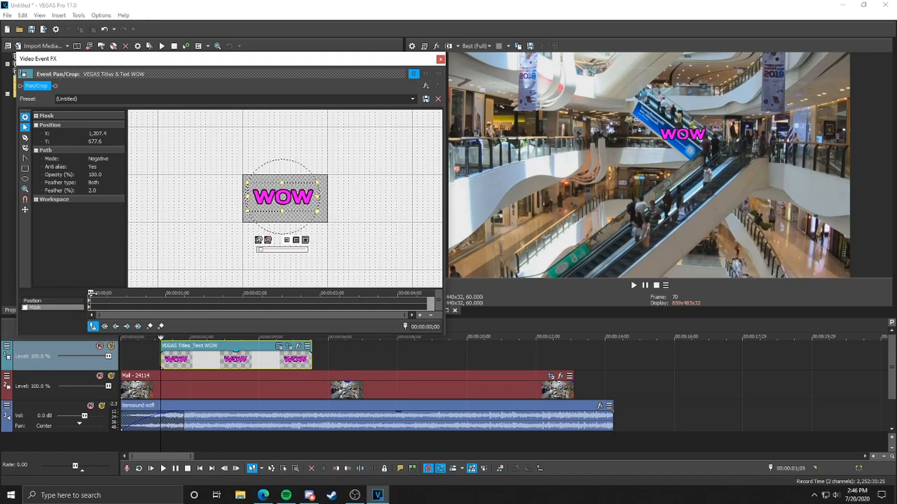
left_click_drag(105, 293, 114, 293)
left_click_drag(269, 204, 294, 198)
Step: Add a position keyframe at 00:00:00;22 with the WOW event's crop frame centred at about X 2,528.9, Y 1,796.8
left_click(56, 301)
mouse_move(117, 306)
left_mouse_down()
mouse_move(82, 292)
mouse_move(119, 293)
left_mouse_up()
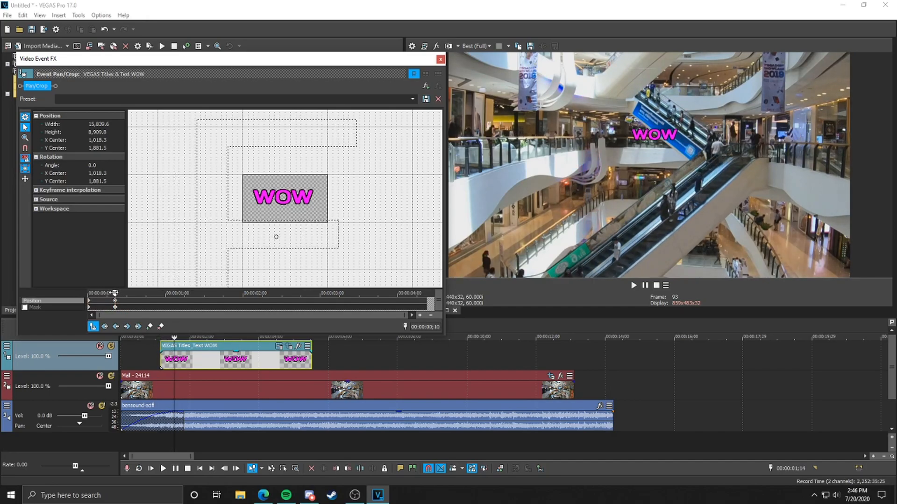
left_click_drag(116, 302, 146, 303)
left_click(116, 302)
left_click(147, 303)
left_click_drag(169, 223, 239, 221)
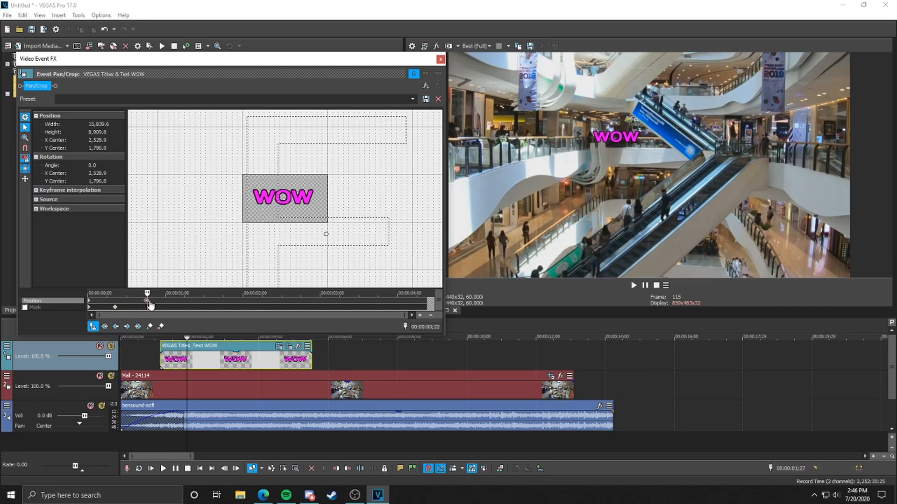
Step: Delete the stray position keyframe just before the 00:00:00;22 one and return the cursor to the event's start
scroll(148, 304, "up", 8)
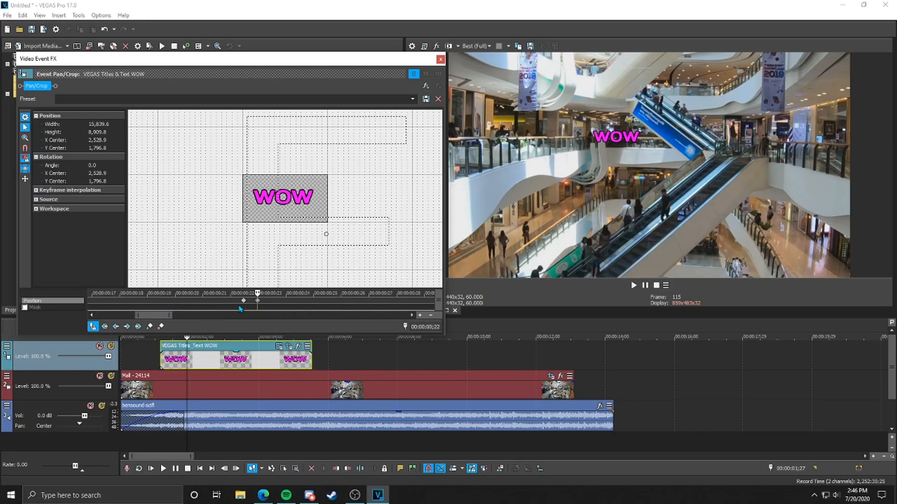
right_click(244, 302)
left_click(257, 335)
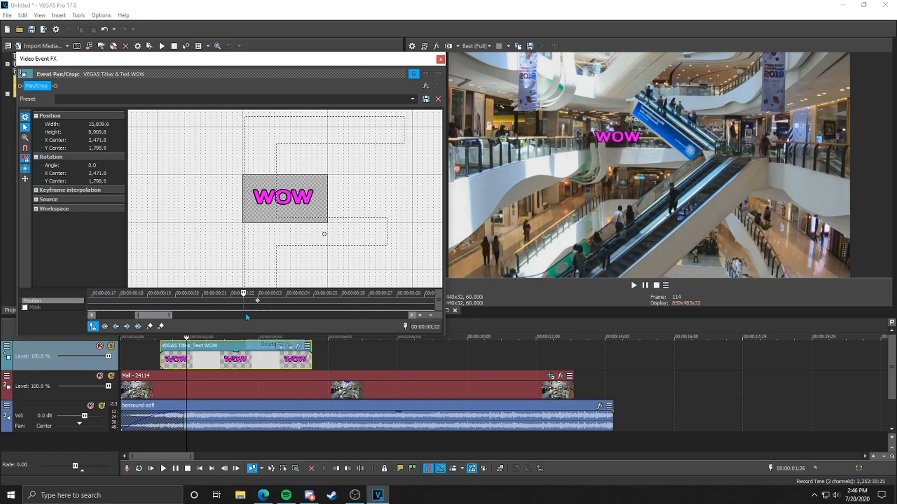
scroll(207, 305, "down", 8)
left_click_drag(148, 294, 78, 284)
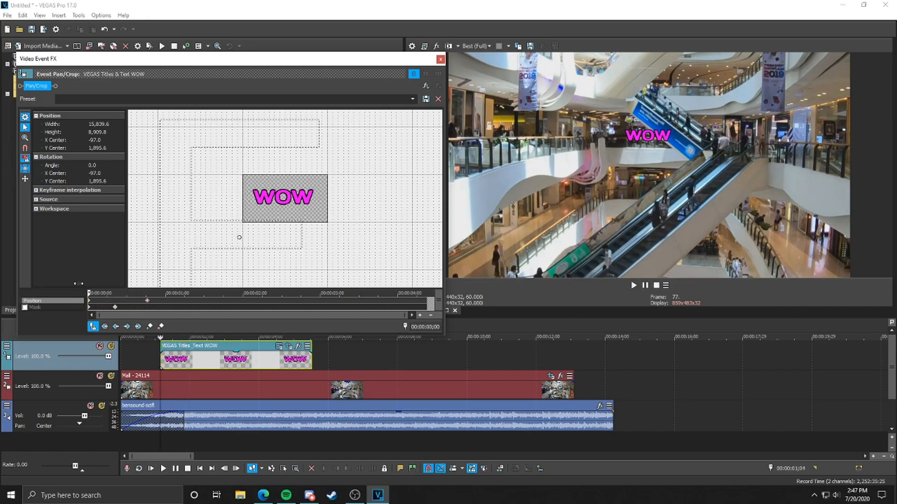
Step: Delete the WOW event's mask keyframe at 00:00:00;10
left_click(115, 307)
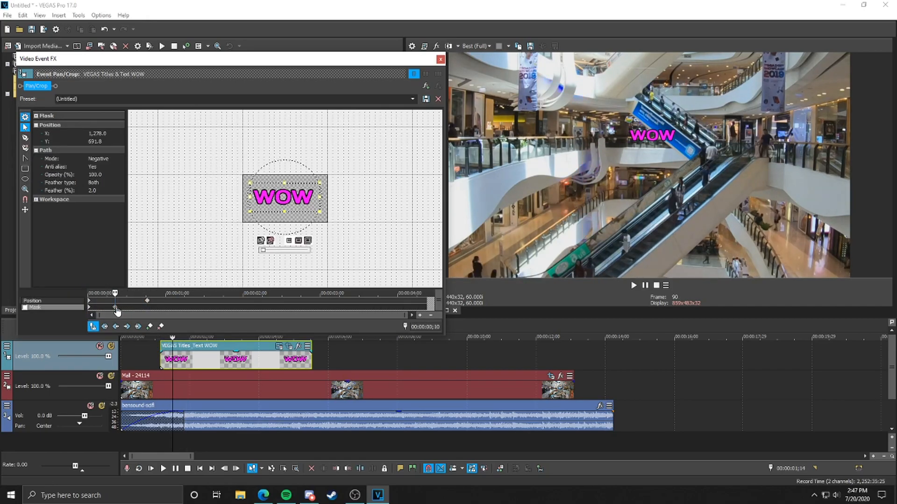
right_click(116, 312)
left_click(140, 353)
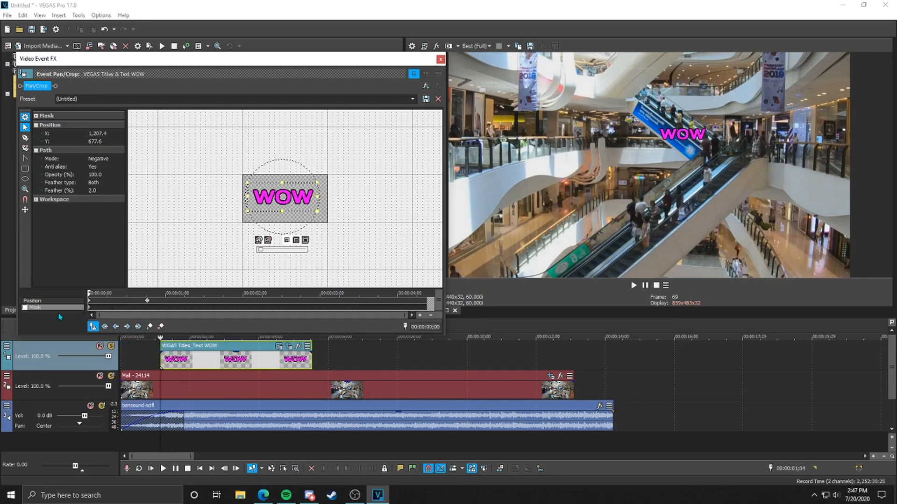
Step: Enable the WOW event's mask and keyframe it at 00:00:00;05 with the rectangle moved right to about X 1,885.0, Y 635.3
left_click(25, 308)
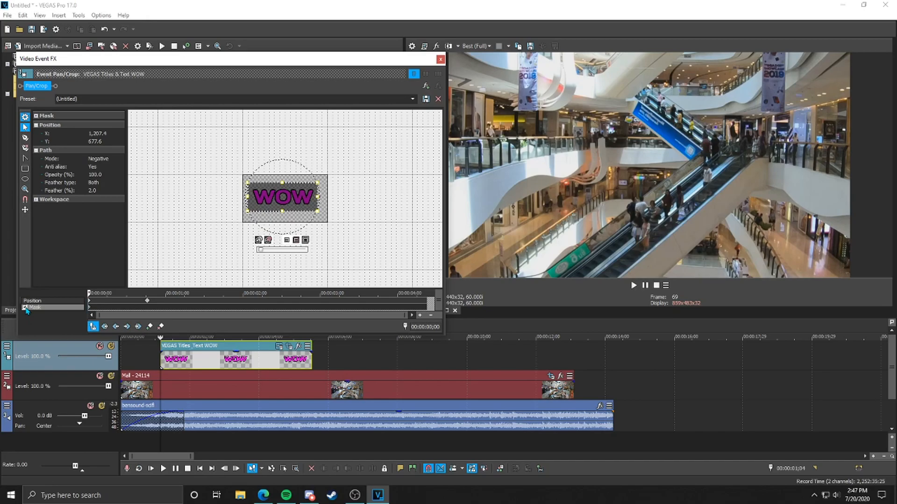
left_click(102, 299)
left_click_drag(278, 204, 300, 204)
right_click(290, 183)
left_click(312, 188)
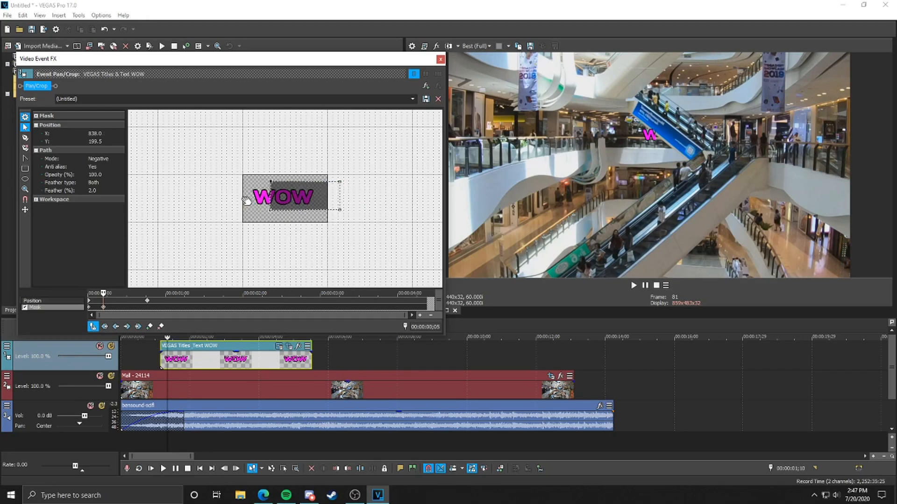
left_click(276, 181)
left_click(270, 209)
mouse_move(304, 198)
left_click(369, 228)
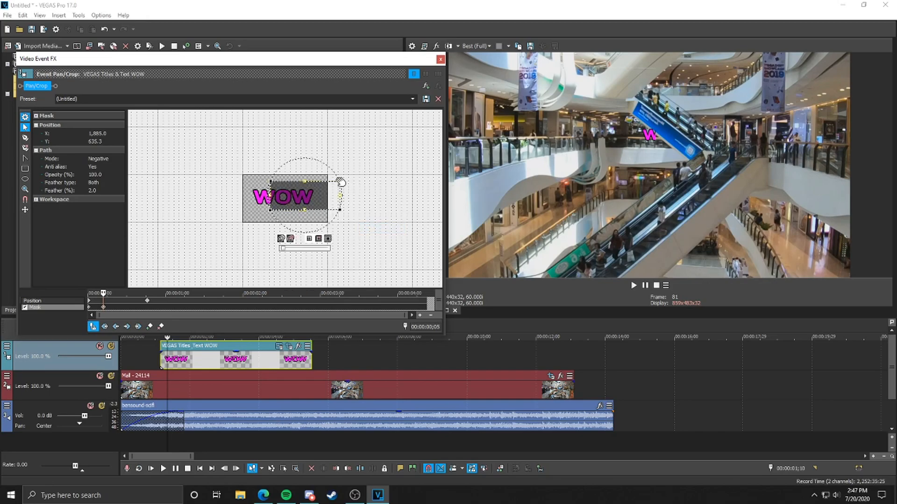
Step: Rotate the mask at 00:00:00;05 to follow the escalator's slanted edge and extend its lower edge to cover the letters OW
left_click_drag(335, 174, 330, 169)
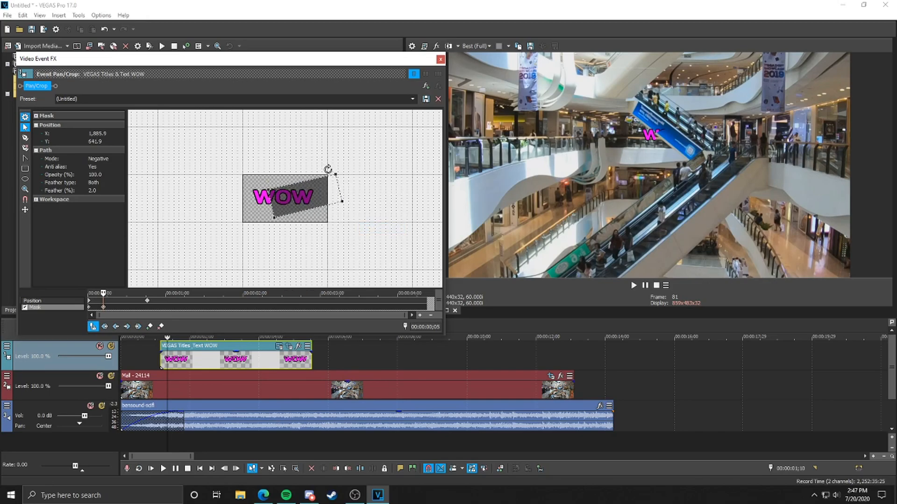
left_click_drag(297, 198, 298, 194)
left_click_drag(329, 159, 323, 156)
left_click_drag(307, 193, 303, 187)
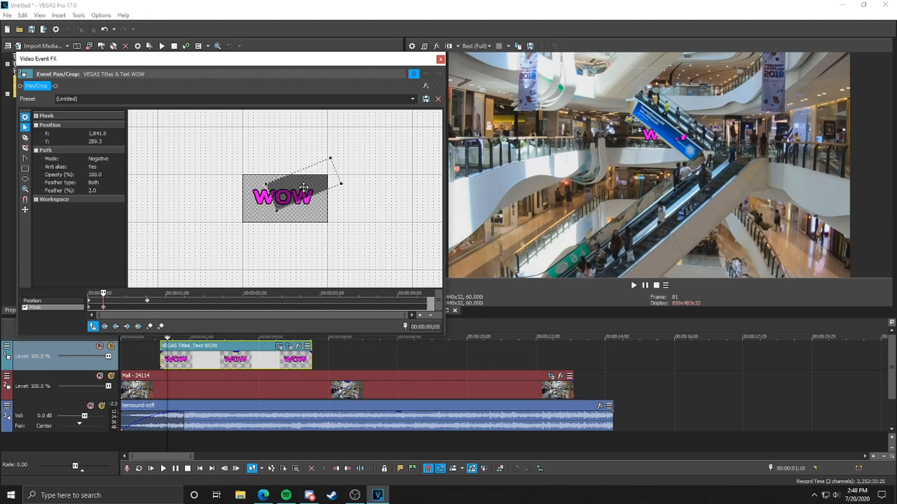
left_click(340, 183)
left_click_drag(341, 183, 346, 196)
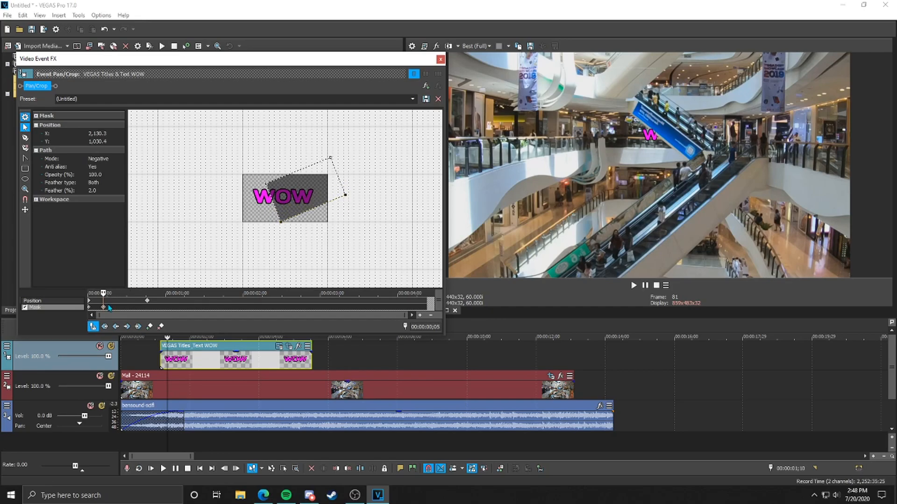
Step: Copy the mask keyframe at 00:00:00;05 and paste it over the mask keyframe at the event's start
left_click(89, 307)
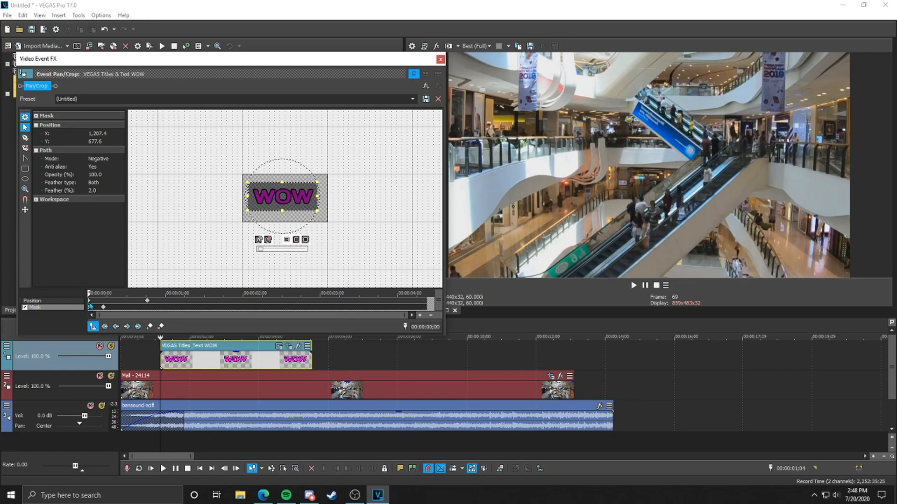
left_click_drag(88, 294, 107, 294)
right_click(103, 307)
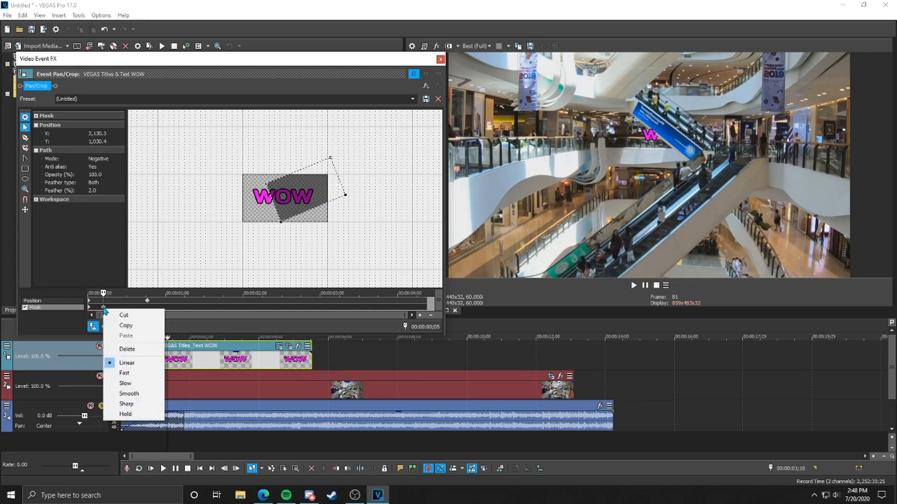
left_click(119, 327)
left_click(89, 307)
right_click(89, 308)
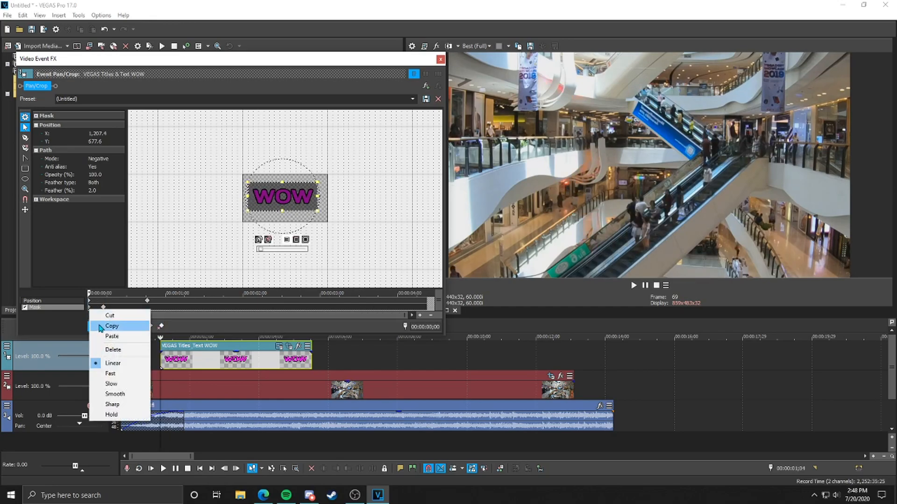
left_click(106, 336)
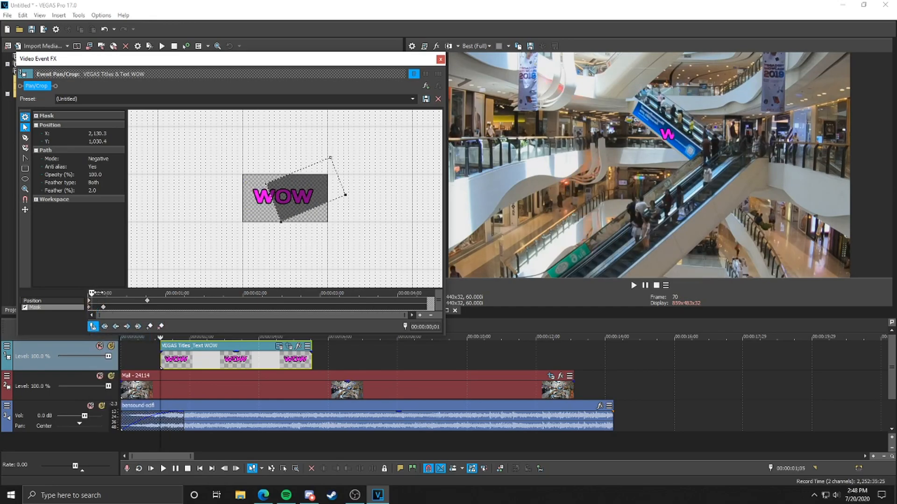
Step: Select the entire mask path at the event's start and shift it left across the WOW text
left_click(107, 294)
left_click(91, 308)
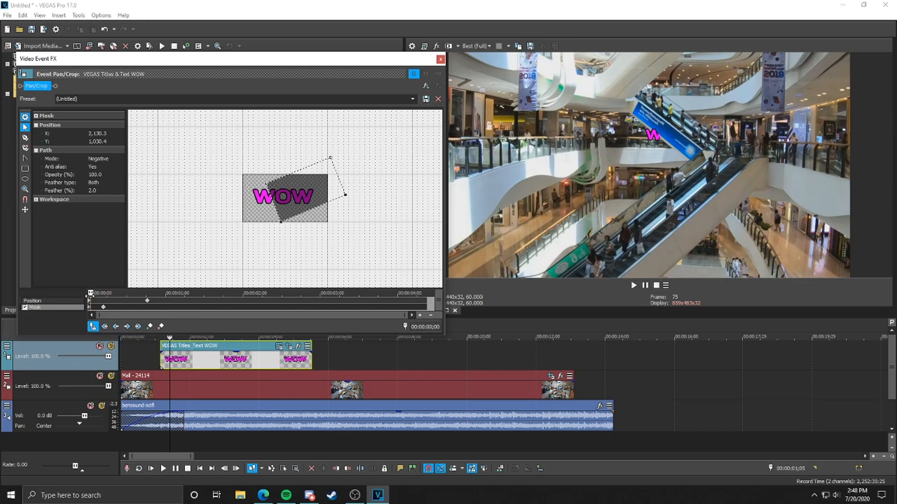
left_click(286, 210)
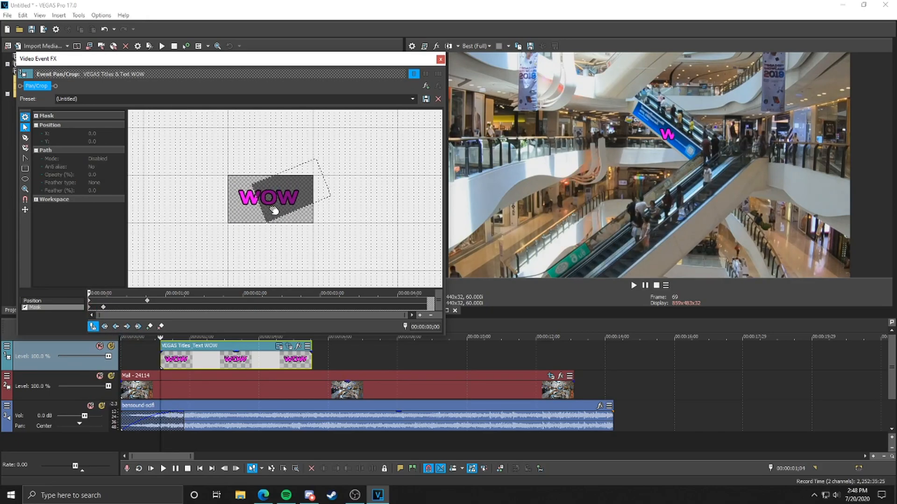
right_click(284, 210)
mouse_move(292, 230)
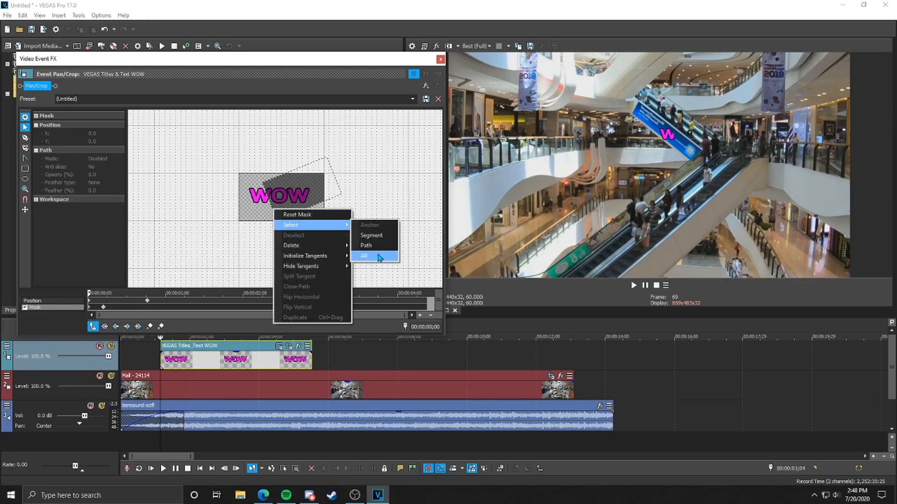
left_click(372, 255)
mouse_move(279, 204)
left_mouse_down()
mouse_move(277, 218)
mouse_move(262, 210)
left_mouse_up()
Step: Add a mask keyframe at 00:00:00;09 with the mask moved right and rotated more steeply to follow the escalator's edge
left_click_drag(90, 293, 112, 293)
left_click_drag(265, 204, 310, 207)
right_click(272, 204)
mouse_move(285, 224)
left_click(357, 248)
left_click_drag(358, 154, 350, 152)
left_click_drag(319, 194, 316, 185)
left_click_drag(327, 145, 315, 147)
left_click_drag(313, 189, 306, 181)
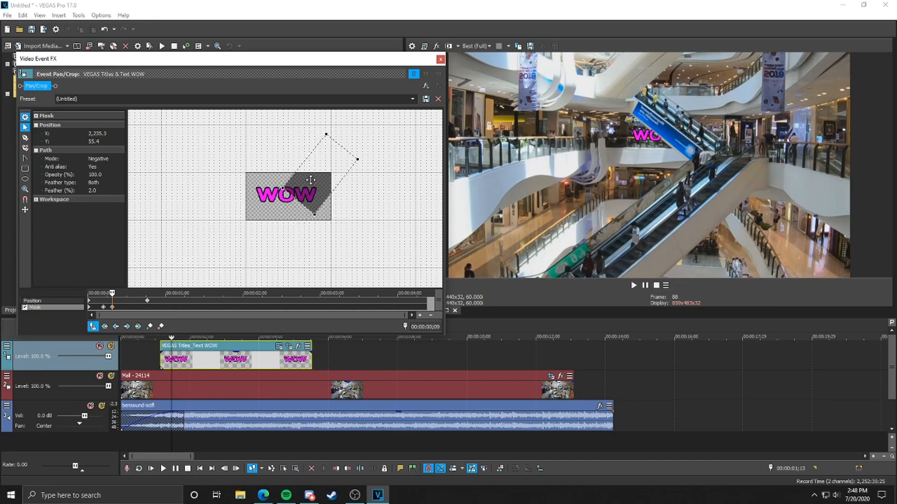
Step: Keyframe the mask progressively further right off the WOW text, ending at 00:00:00;17 at about X 3,138.8, Y -114.0, and close the Pan/Crop window
left_click_drag(112, 293, 118, 294)
left_click_drag(304, 194, 313, 193)
left_click_drag(117, 294, 129, 294)
left_click_drag(312, 192, 325, 189)
mouse_move(129, 293)
left_mouse_down()
mouse_move(94, 293)
mouse_move(133, 293)
left_mouse_up()
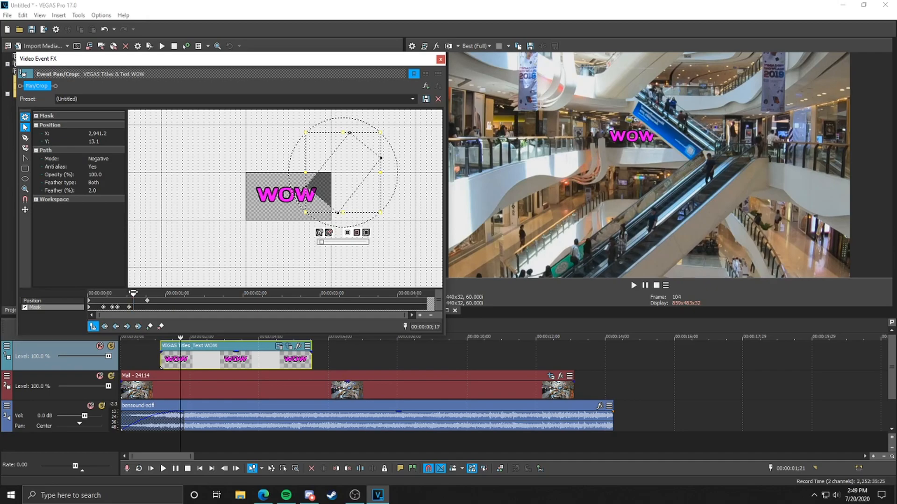
left_click_drag(333, 169, 340, 166)
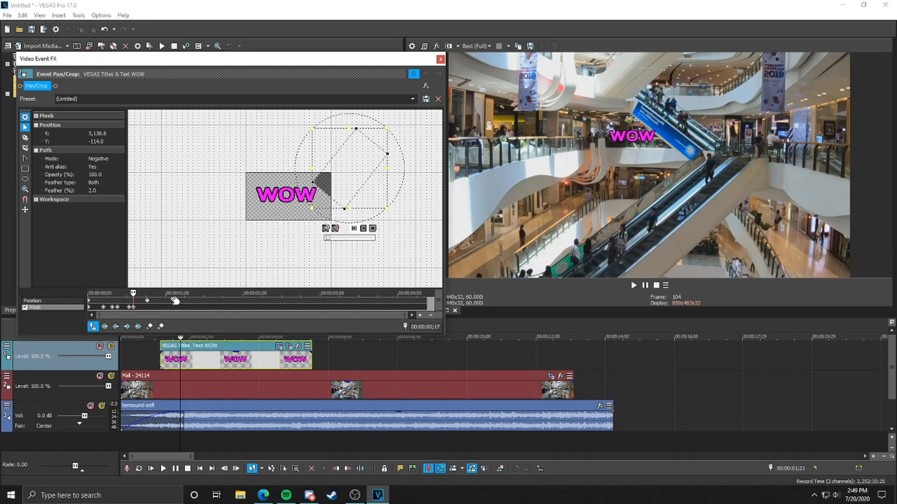
left_click_drag(133, 294, 167, 280)
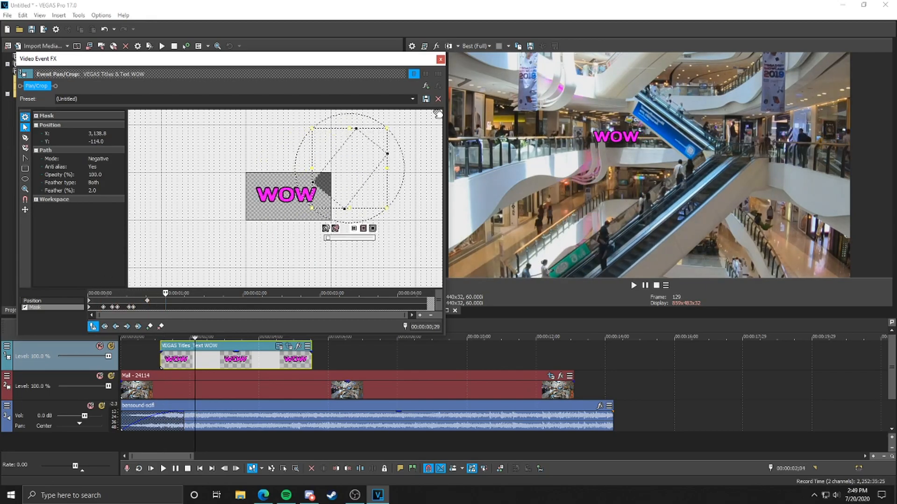
left_click(440, 59)
Step: Look through the plug-ins offered for the WOW event's effects chain, leaving it without any plug-in
left_click(232, 362)
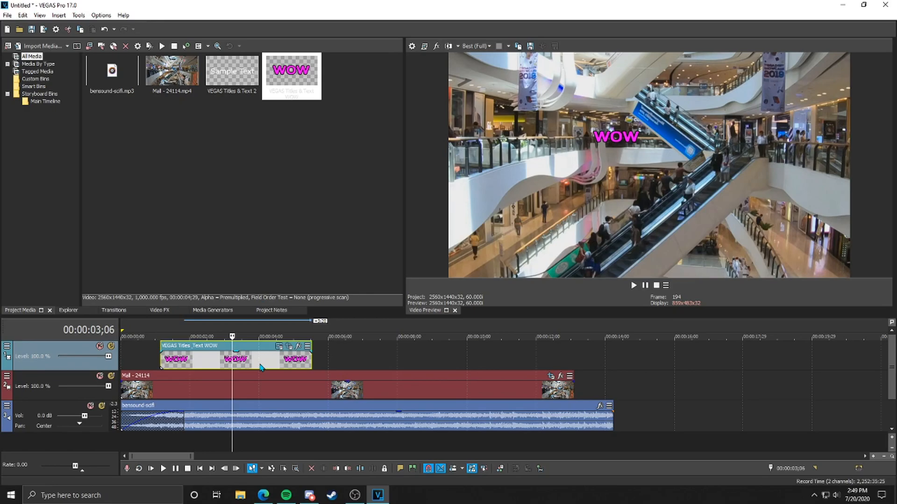
left_click(298, 346)
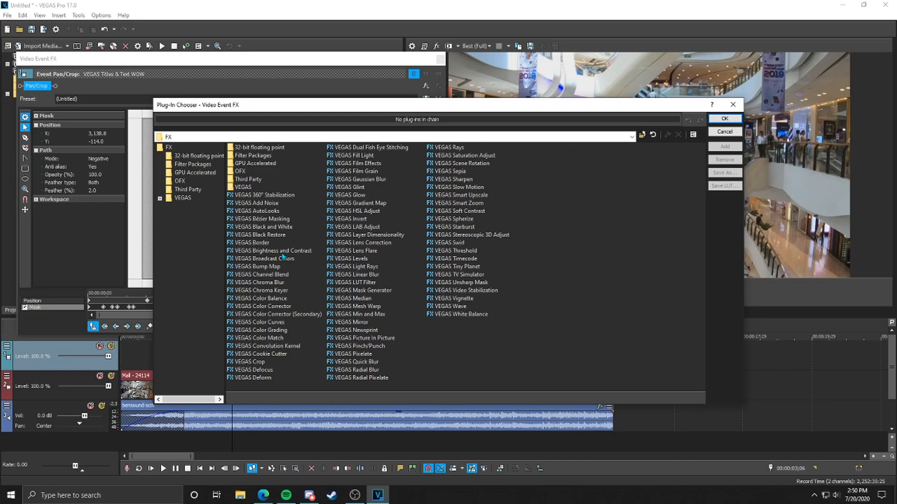
left_click(725, 132)
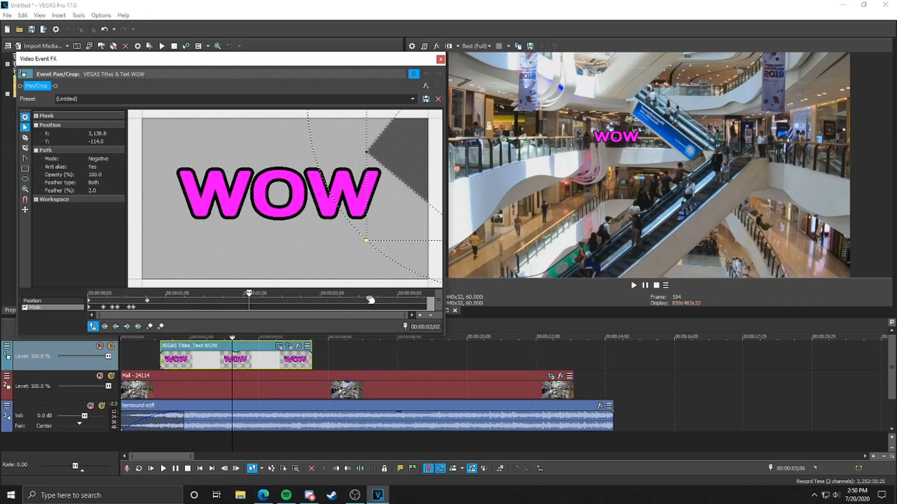
left_click(440, 59)
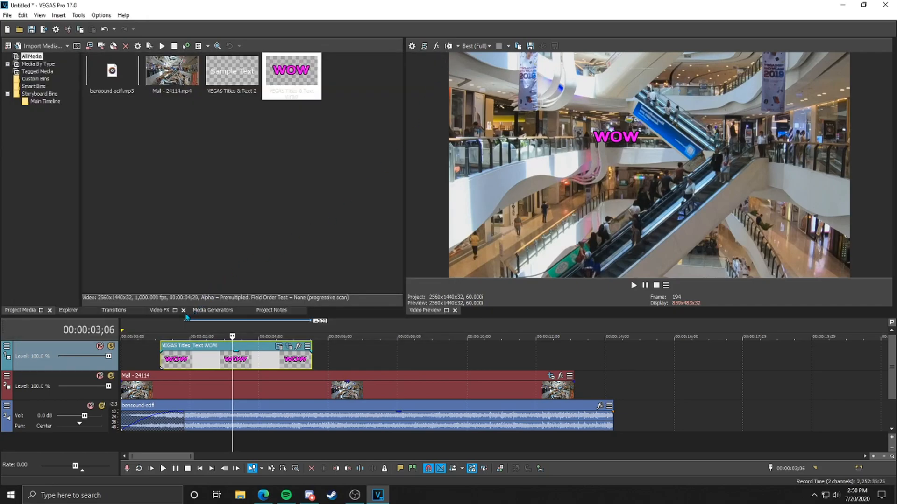
Step: Browse the full list of available Video FX and their presets
left_click(159, 311)
scroll(65, 216, "down", 14)
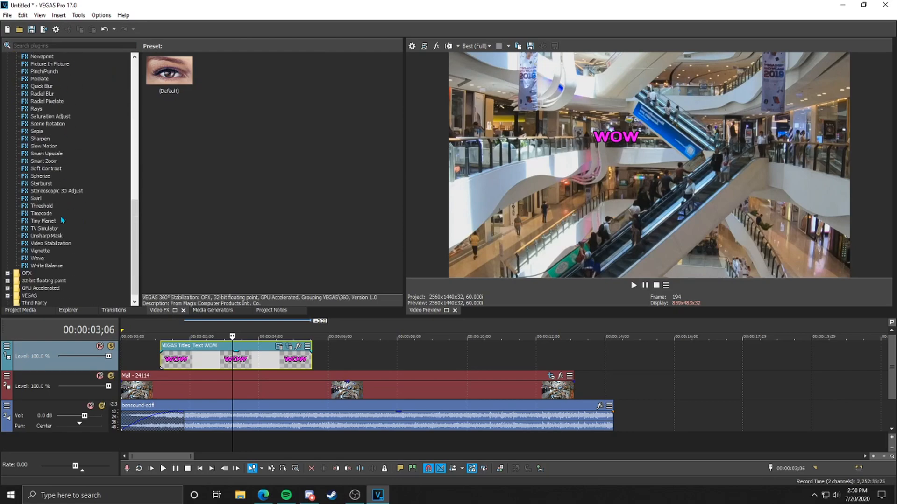
scroll(58, 223, "up", 14)
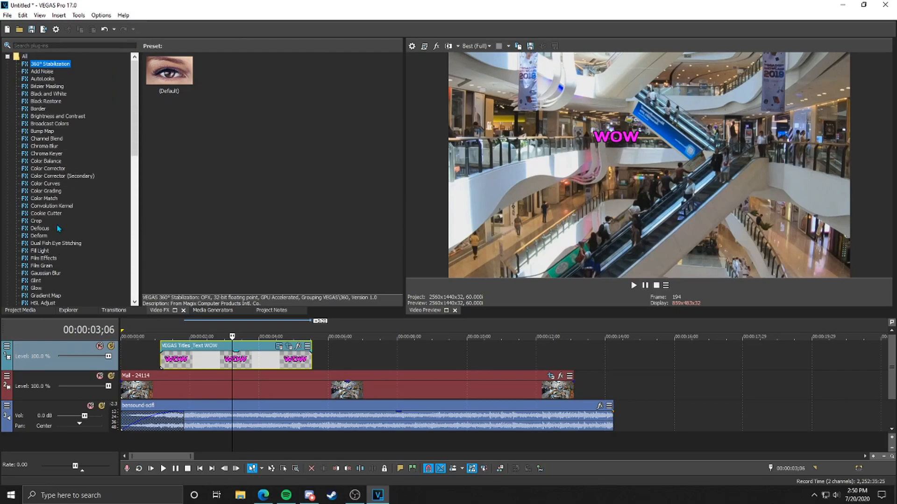